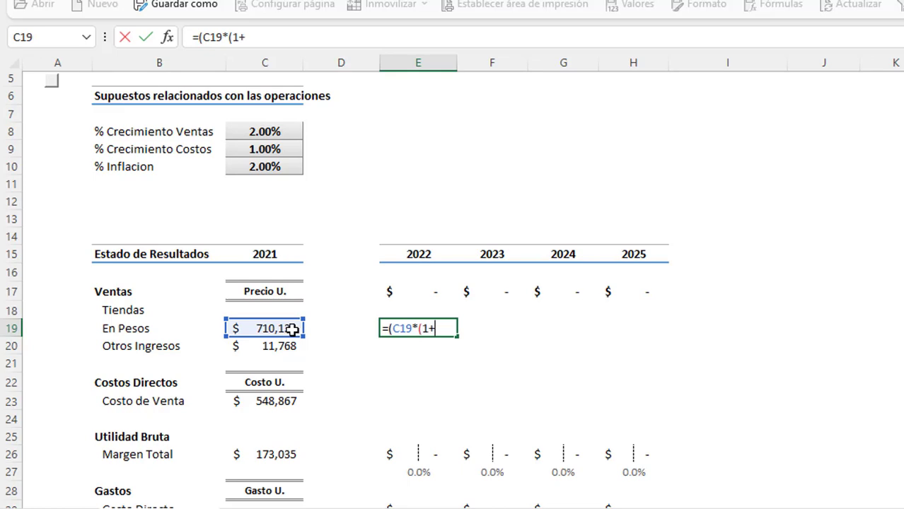
Complete the 2022 sales formula as =(C19*(1+$C$8)) and fill it across the later years.
scroll(292, 329, "up", 2)
left_click(292, 237)
key("F4")
type(")")
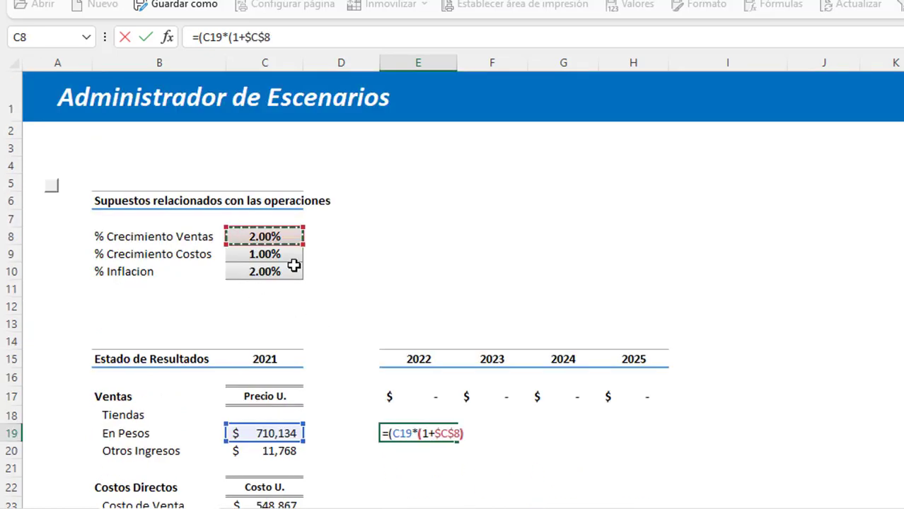
key("ctrl+Return")
left_click(298, 161)
scroll(364, 240, "down", 3)
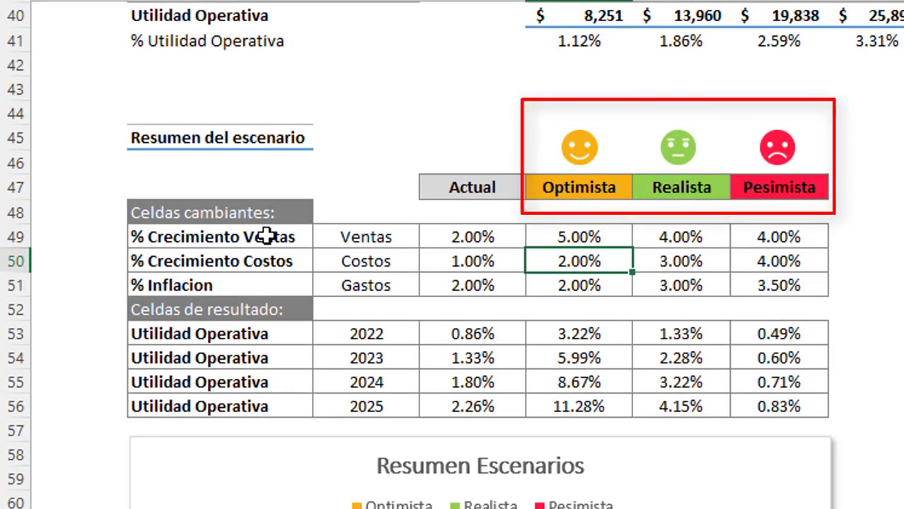
Generate the scenario summary report comparing Optimista, Realista and Pesimista for the three assumption cells.
left_click_drag(266, 236, 267, 283)
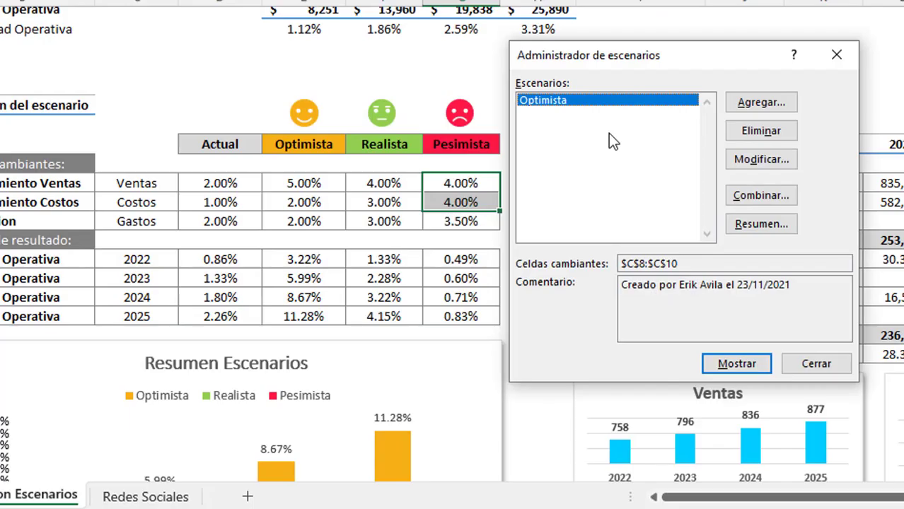
left_click(748, 104)
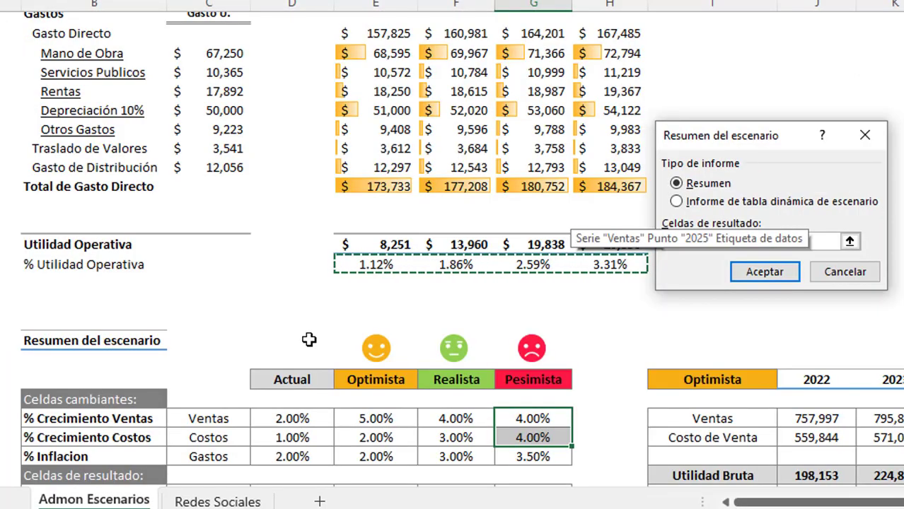
scroll(309, 341, "down", 2)
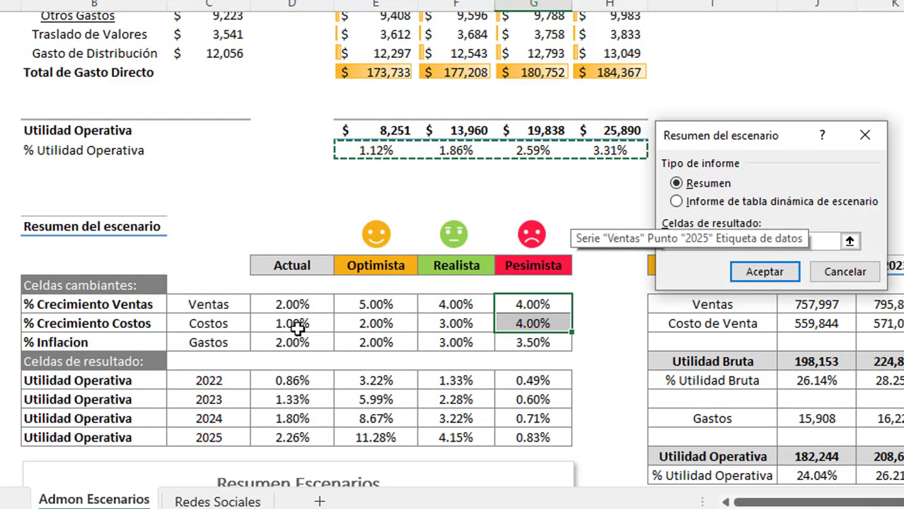
key("Return")
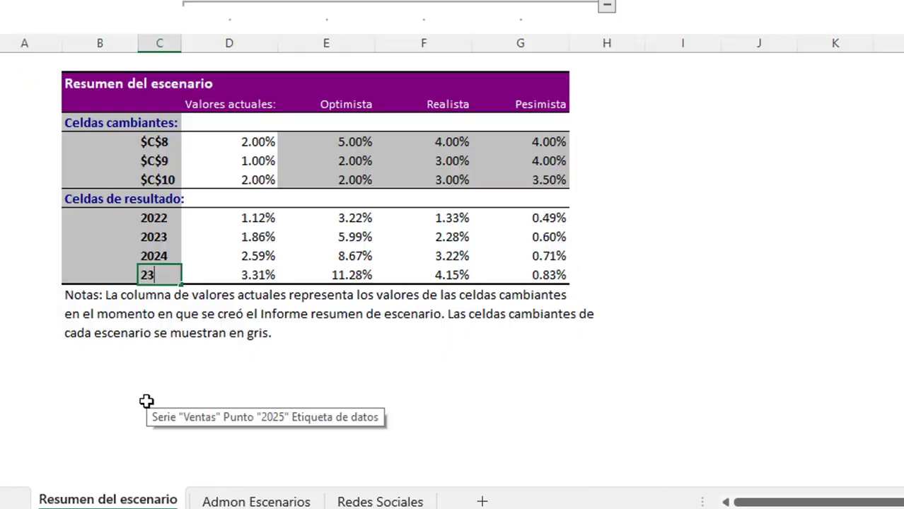
Check the 2023 result values and open the dashboard's scenario dropdown.
key("Down")
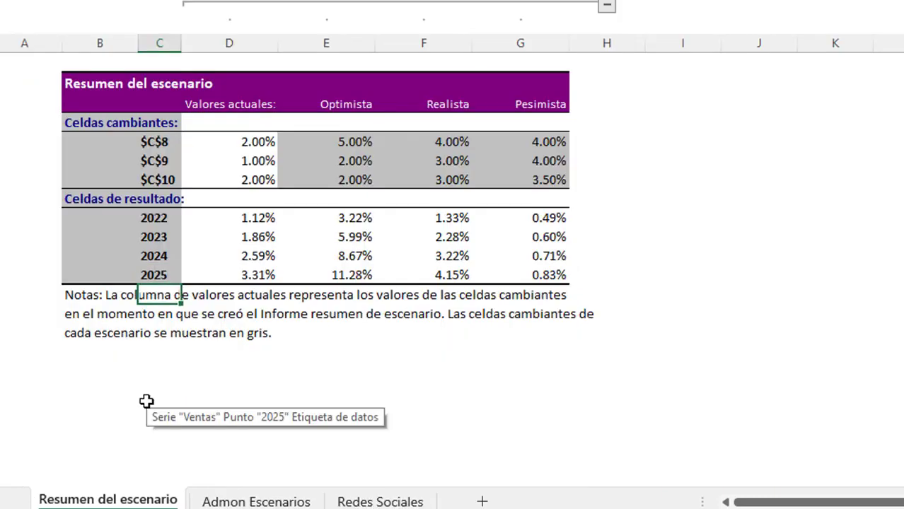
left_click(175, 237)
left_click(232, 233)
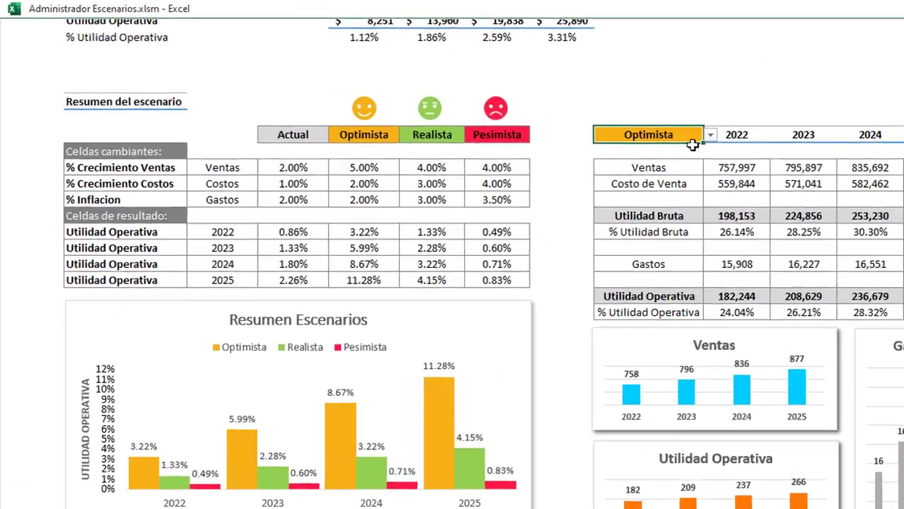
left_click(817, 157)
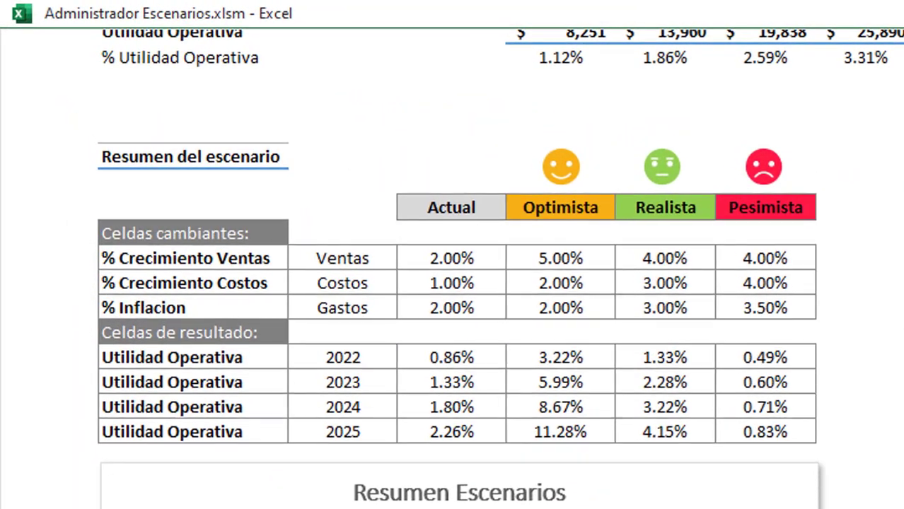
left_click(806, 162)
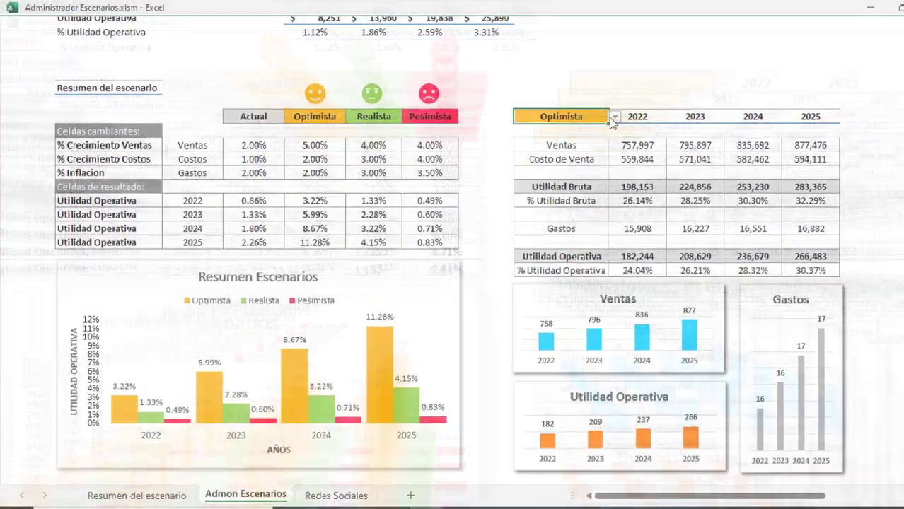
left_click(417, 27)
Choose Realista in the dashboard's scenario selector cell.
left_click(420, 55)
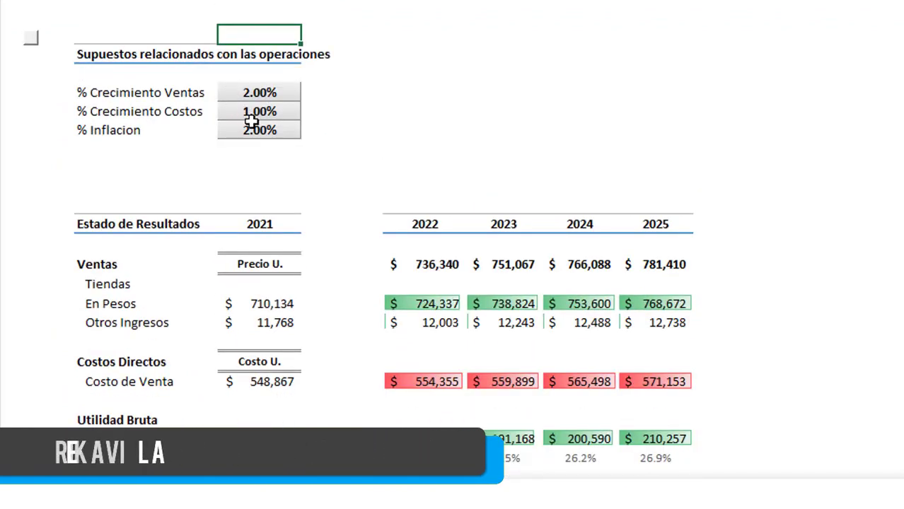
left_click(260, 130)
scroll(281, 156, "down", 1)
scroll(281, 156, "down", 1)
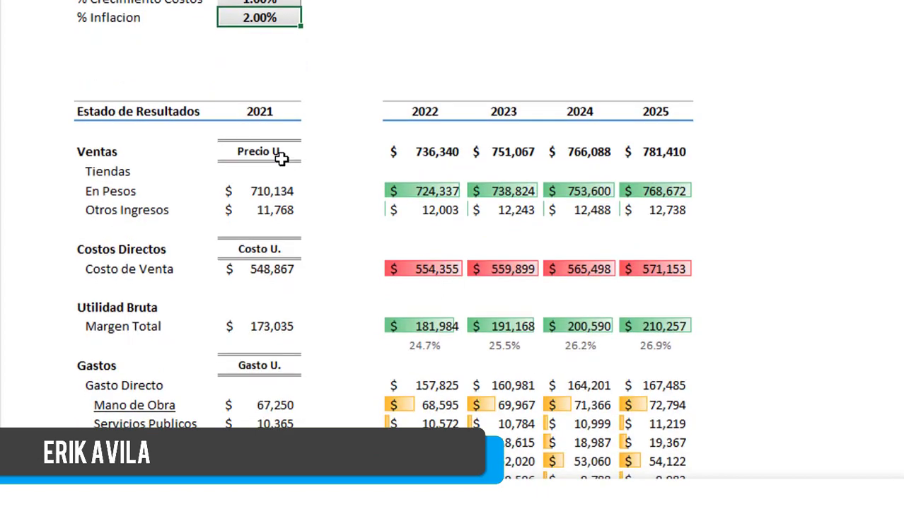
scroll(282, 159, "up", 2)
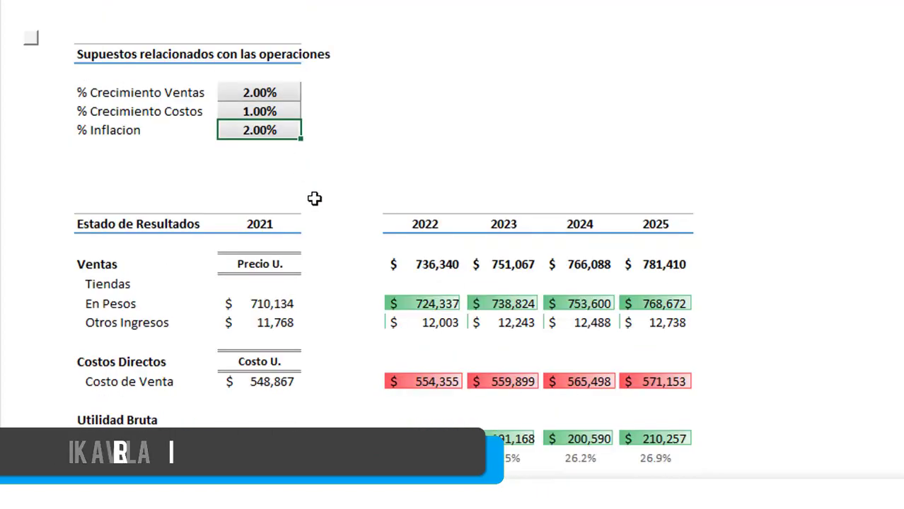
left_click(392, 322)
left_click(418, 286)
scroll(418, 286, "down", 1)
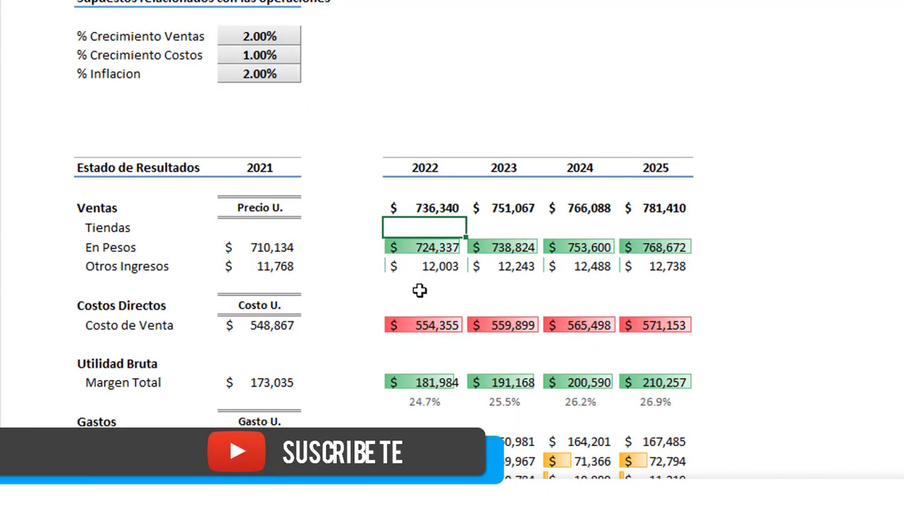
scroll(302, 329, "down", 1)
left_click(293, 254)
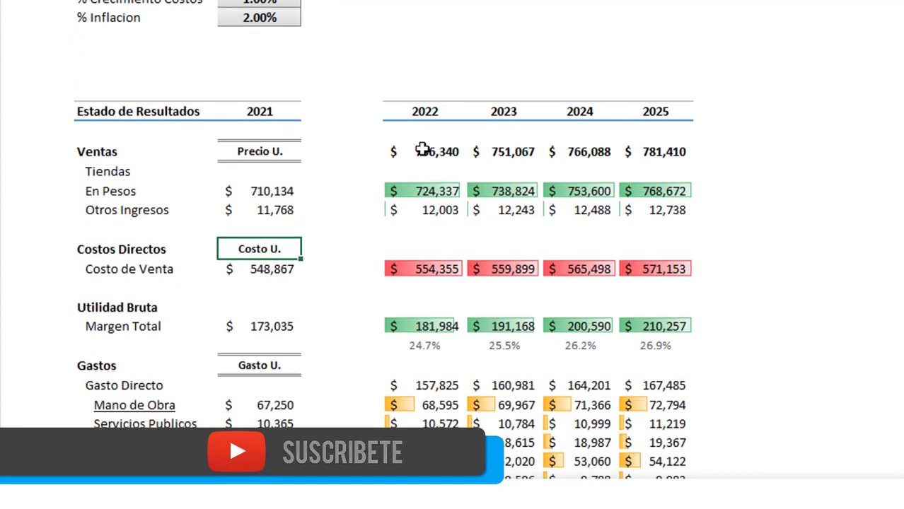
left_click(424, 149)
scroll(292, 288, "down", 1)
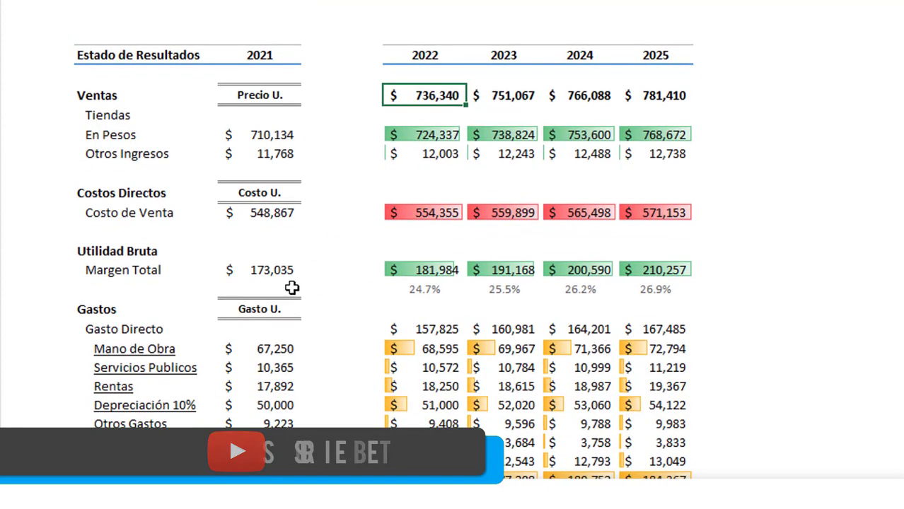
left_click(287, 237)
left_click(259, 135)
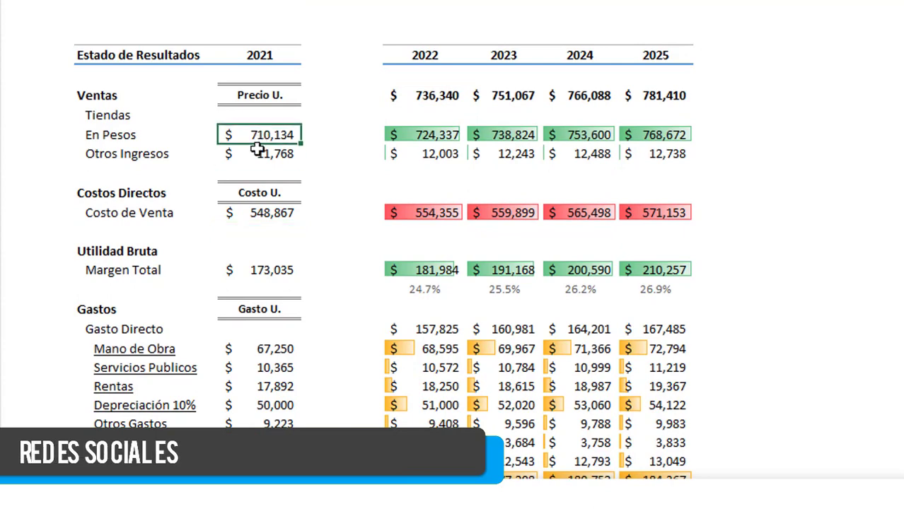
scroll(256, 145, "up", 2)
left_click(190, 41)
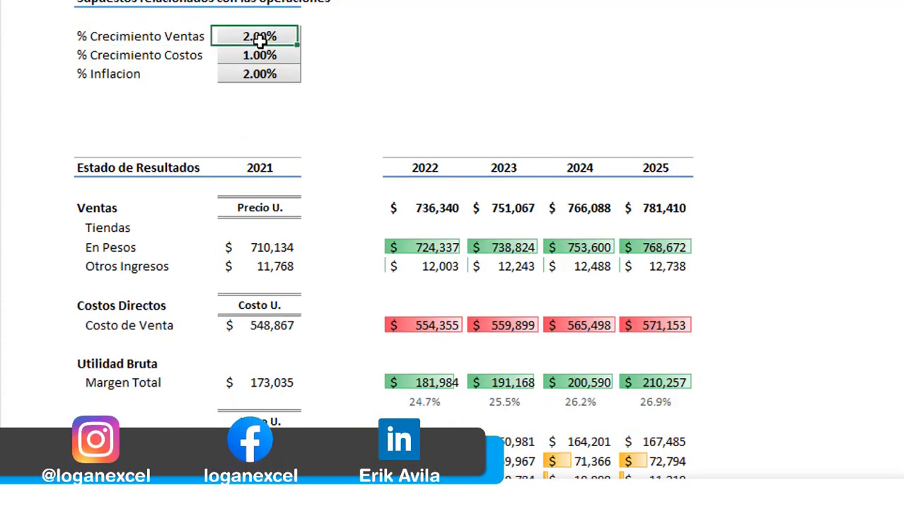
left_click_drag(259, 36, 268, 72)
scroll(269, 73, "up", 1)
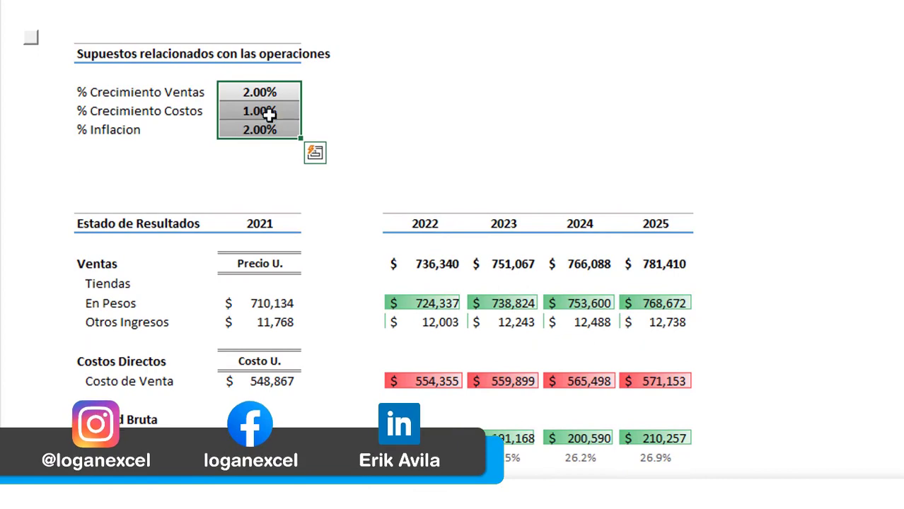
scroll(333, 187, "down", 1)
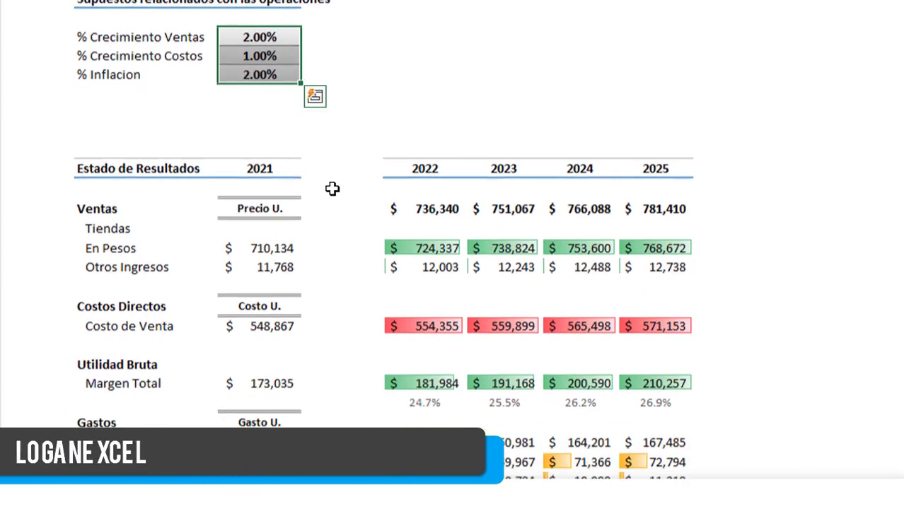
scroll(349, 254, "down", 2)
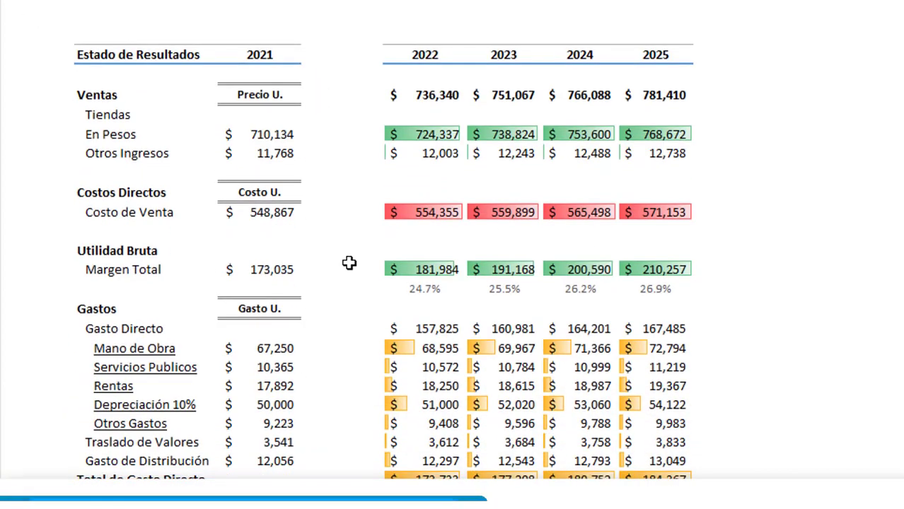
scroll(349, 263, "down", 1)
scroll(349, 263, "down", 2)
scroll(349, 263, "down", 2)
scroll(349, 269, "down", 1)
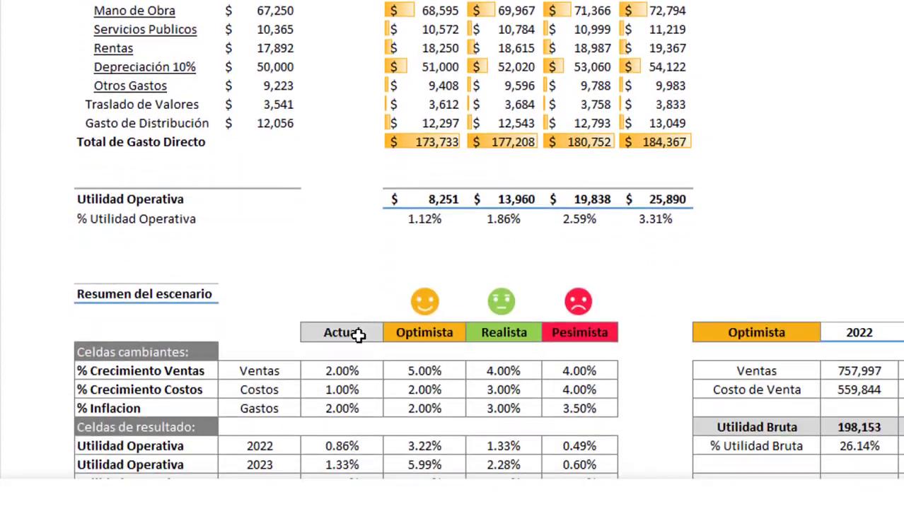
left_click(360, 369)
scroll(690, 313, "down", 1)
scroll(702, 276, "down", 2)
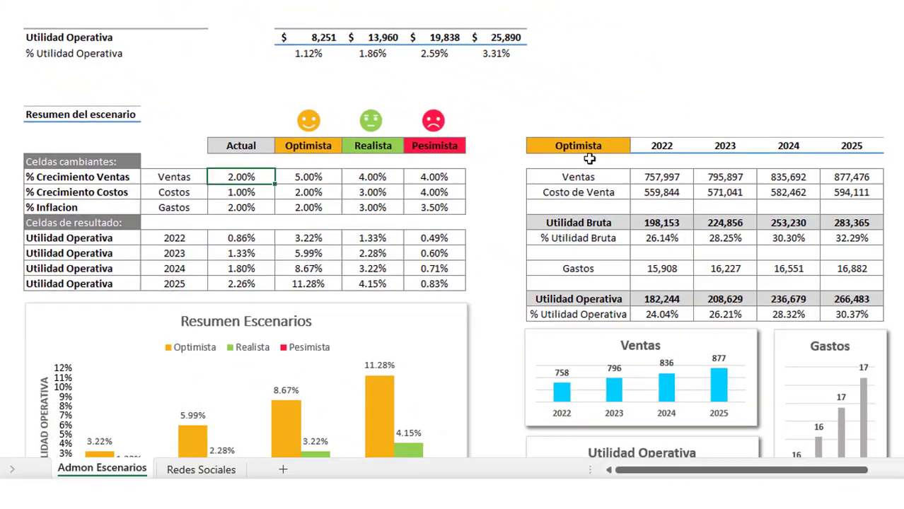
left_click(598, 145)
left_click(633, 145)
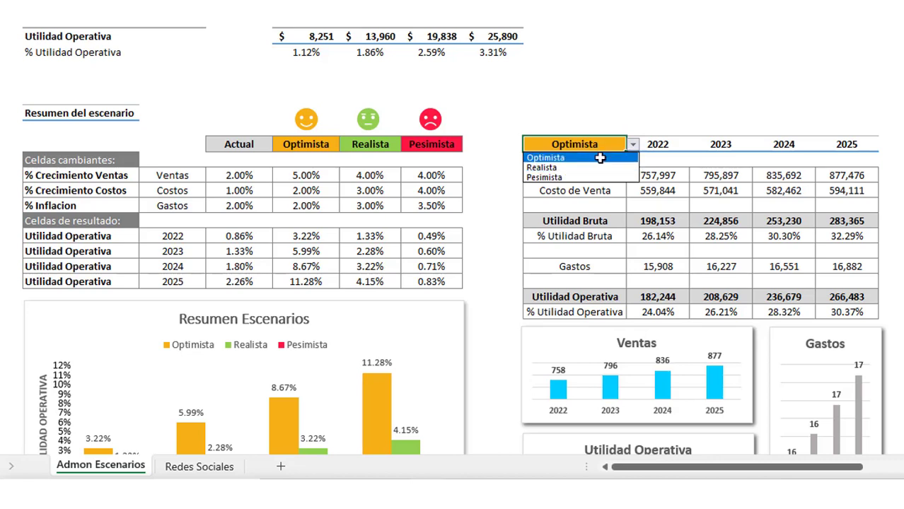
left_click(600, 158)
left_click(633, 145)
left_click(581, 178)
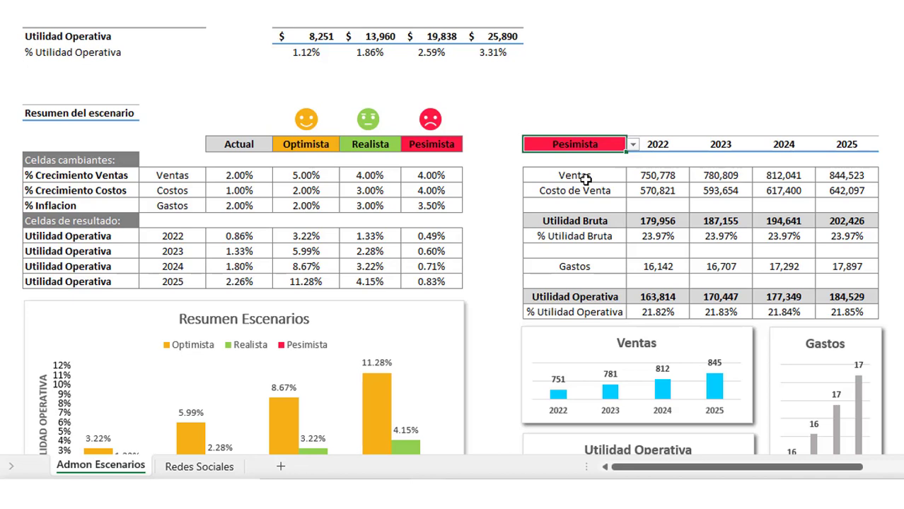
left_click(631, 145)
left_click(607, 169)
left_click(633, 145)
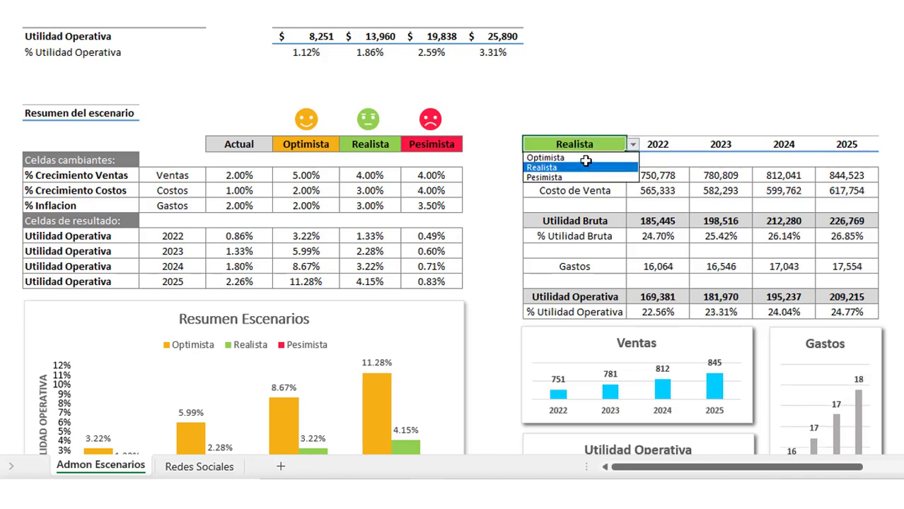
left_click(585, 159)
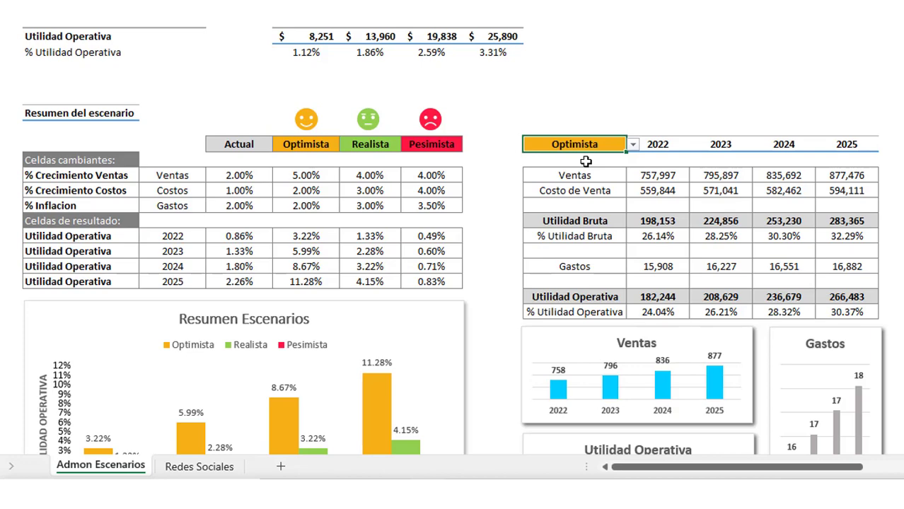
scroll(584, 161, "down", 2)
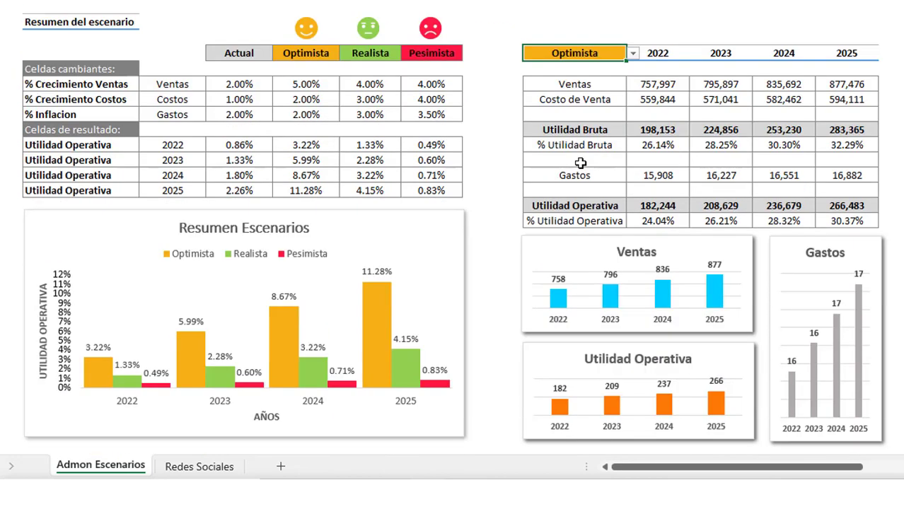
left_click(497, 148)
scroll(342, 193, "up", 2)
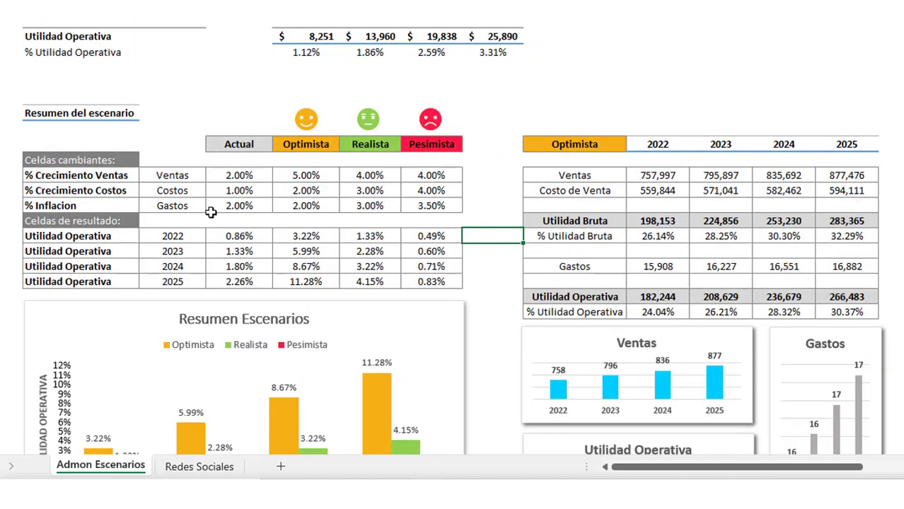
scroll(211, 212, "up", 2)
scroll(210, 213, "up", 5)
scroll(210, 212, "up", 4)
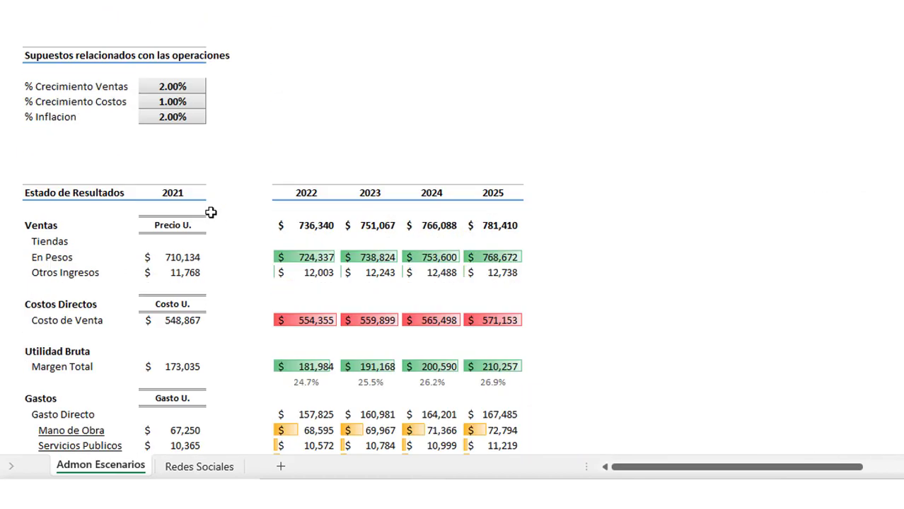
scroll(211, 212, "down", 3)
scroll(211, 212, "up", 3)
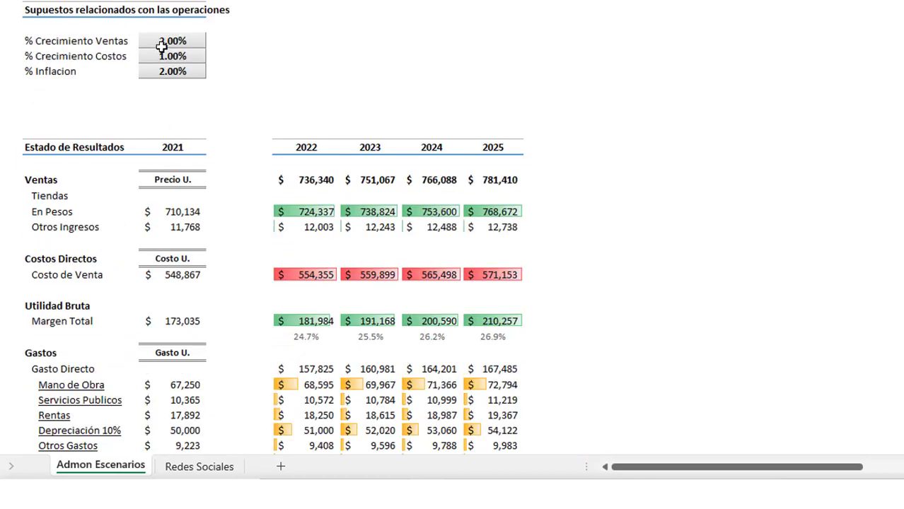
left_click_drag(161, 47, 161, 71)
scroll(156, 78, "up", 1)
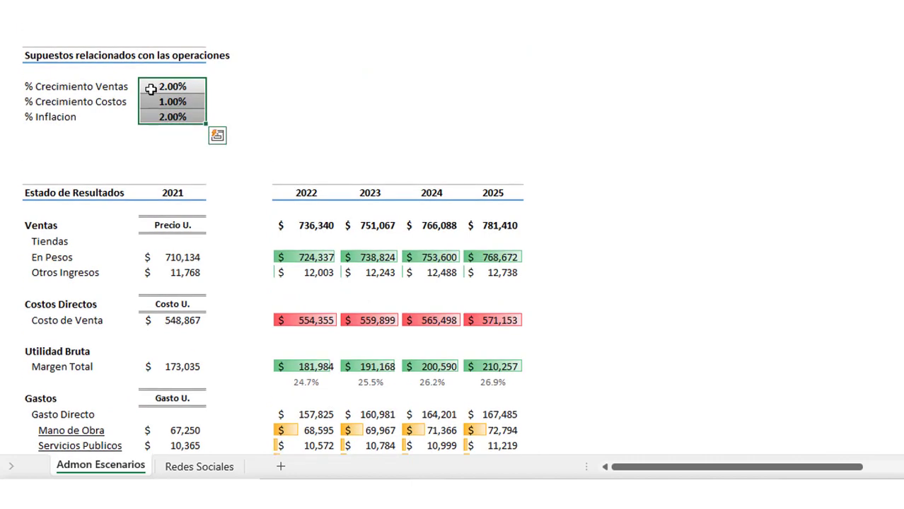
scroll(138, 173, "down", 3)
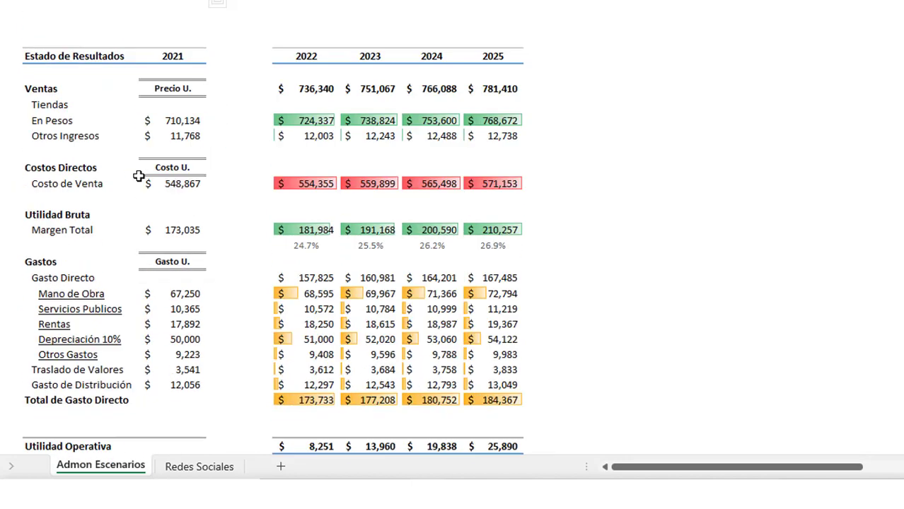
scroll(283, 212, "down", 10)
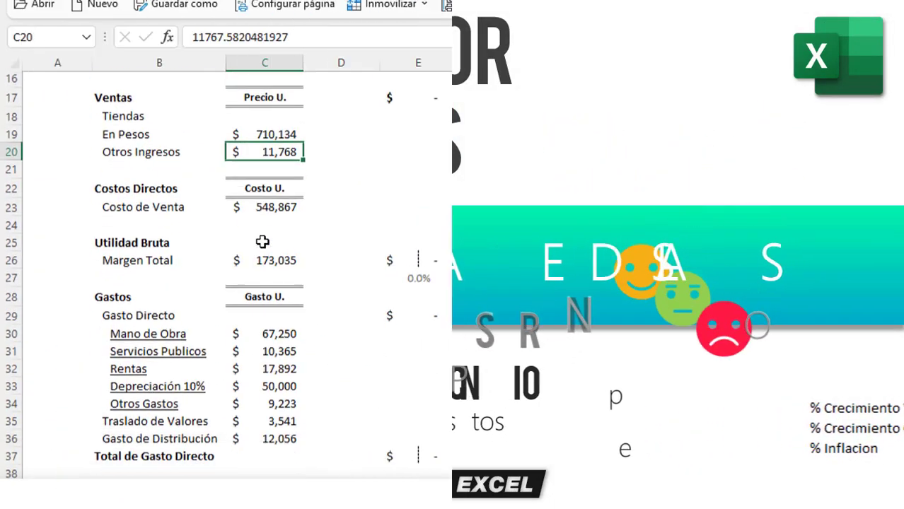
scroll(245, 278, "up", 6)
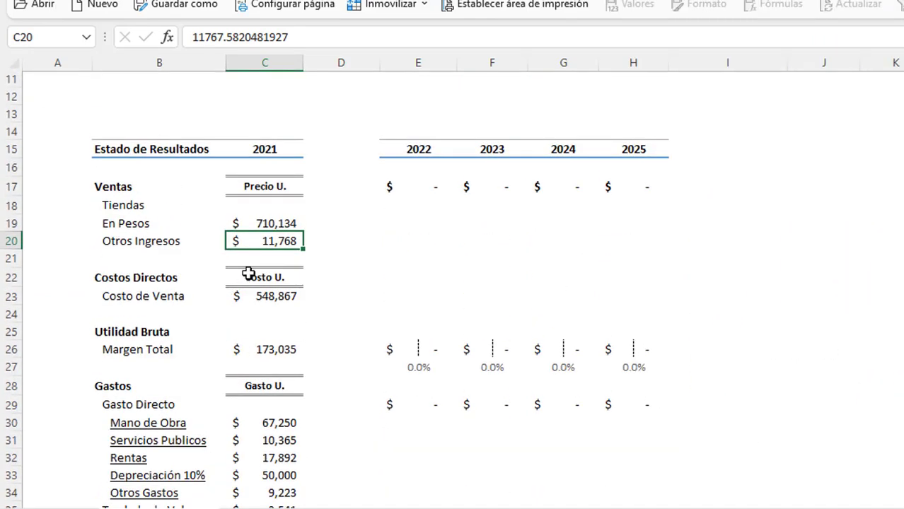
left_click(249, 271)
left_click(414, 362)
scroll(410, 372, "up", 1)
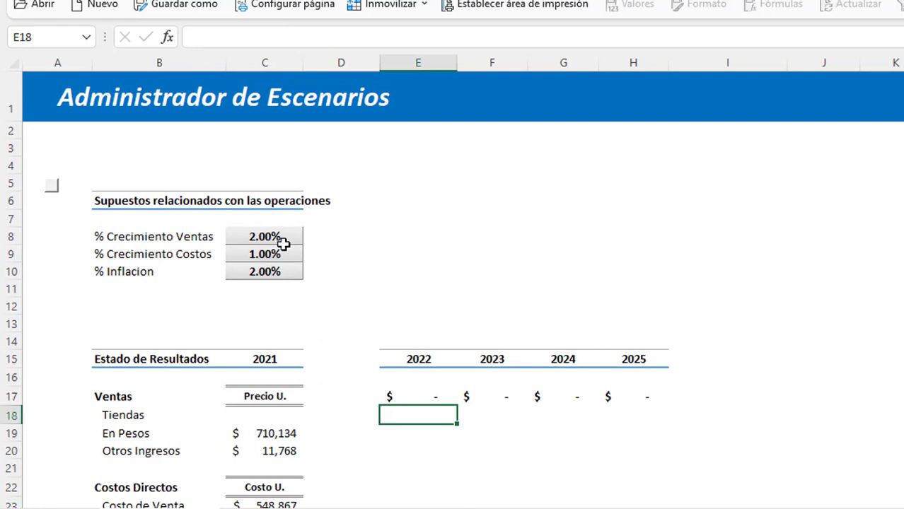
left_click_drag(282, 239, 283, 270)
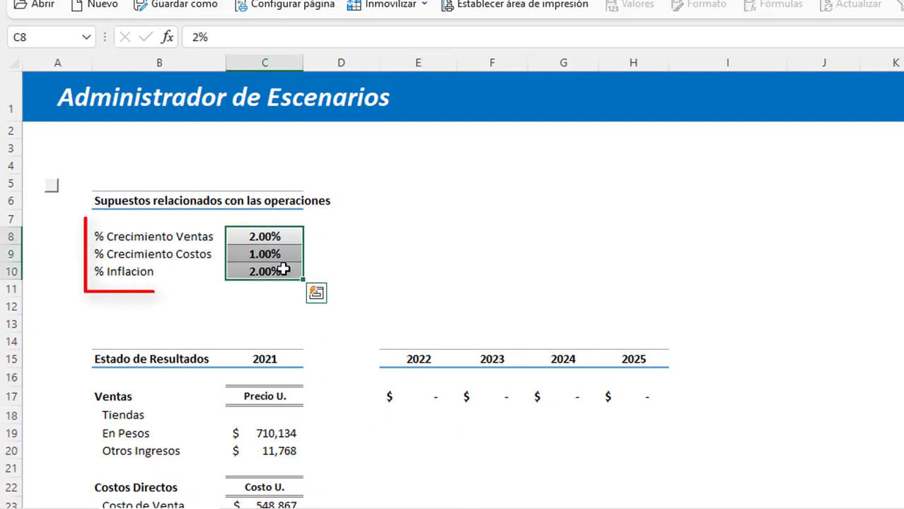
left_click(268, 257)
key("Up")
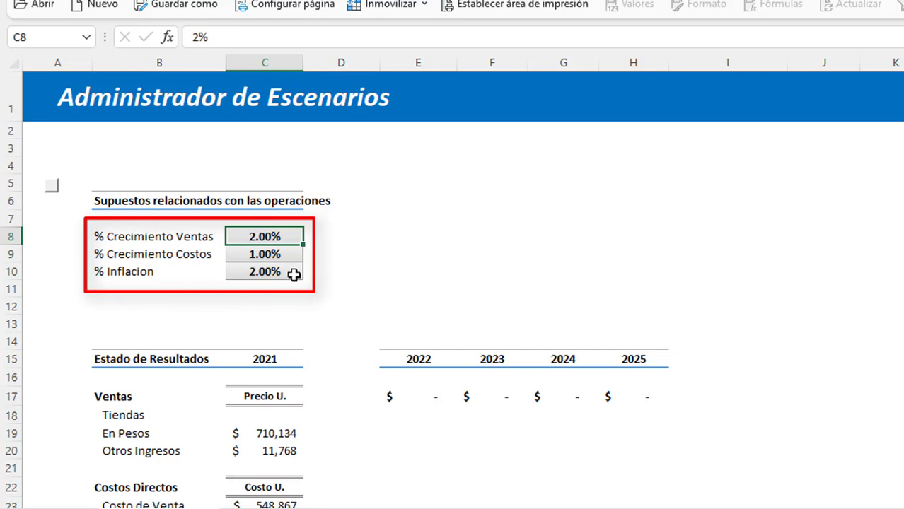
left_click(293, 275)
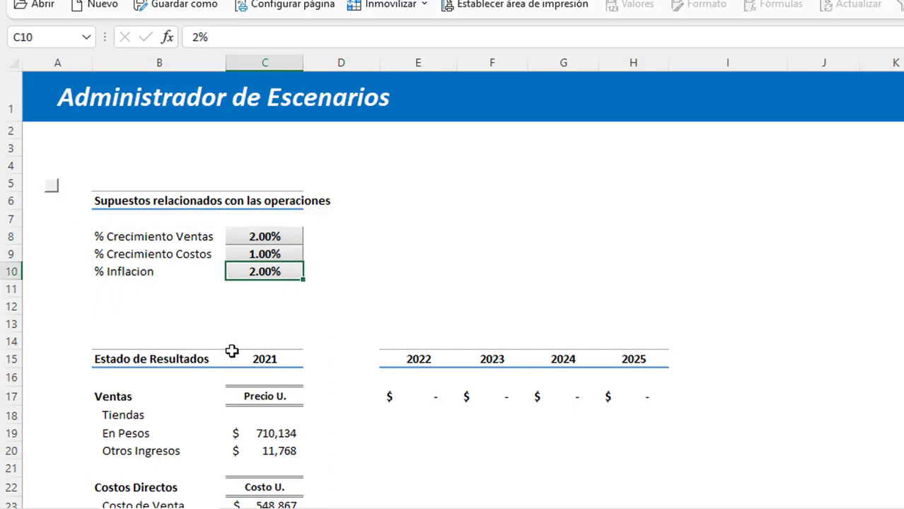
scroll(232, 350, "down", 1)
left_click(419, 364)
left_click_drag(272, 182, 297, 211)
scroll(289, 311, "down", 1)
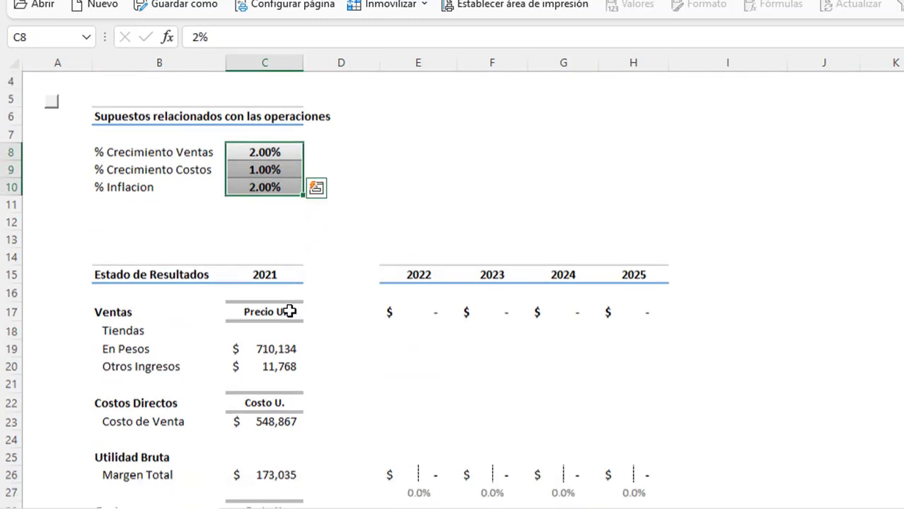
scroll(289, 311, "down", 1)
left_click(417, 328)
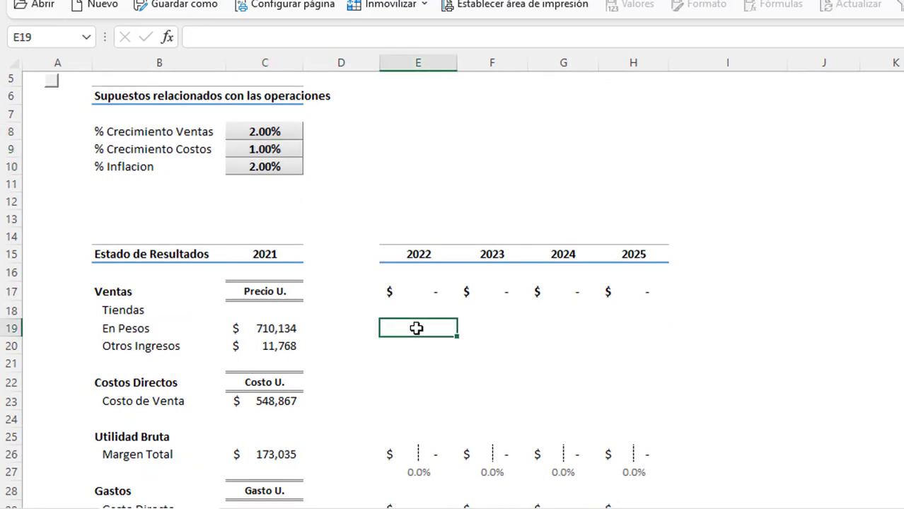
Enter =(C19*(1+$C$8)) for 2022 En Pesos and paste it into 2022 Otros Ingresos.
type("=(")
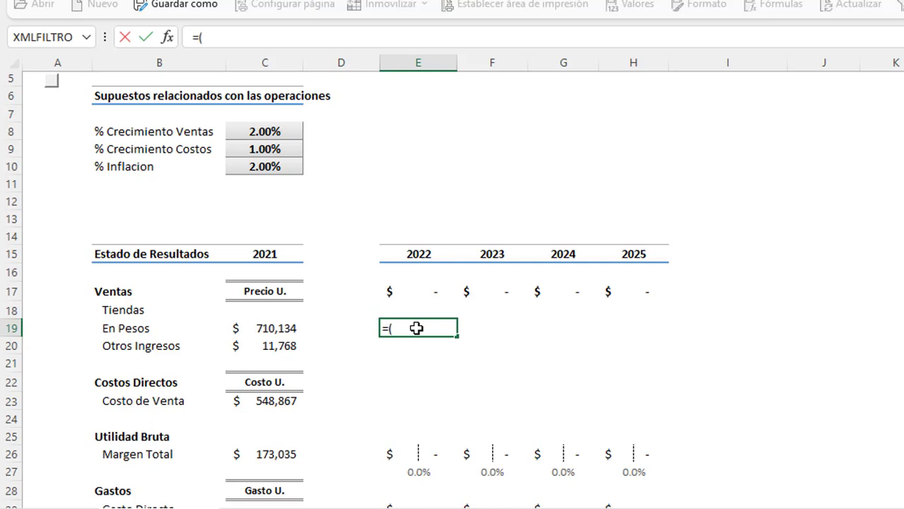
left_click(292, 329)
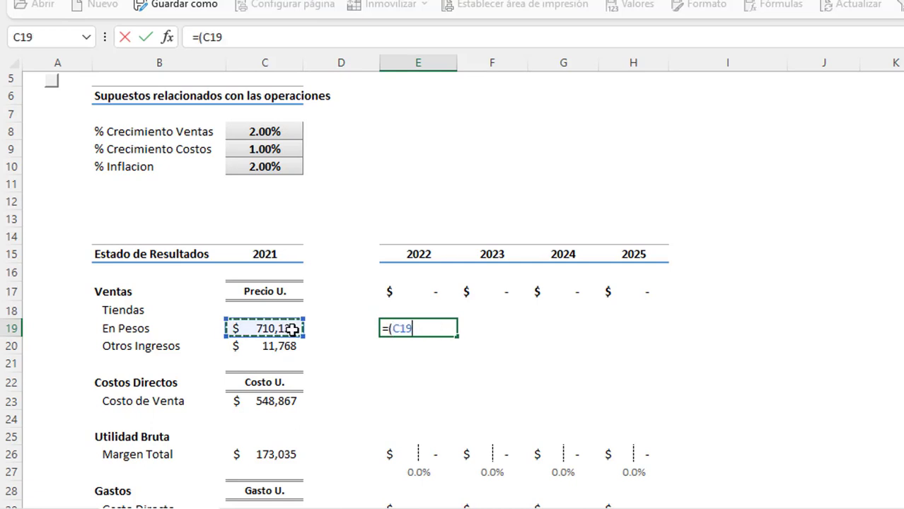
type("*")
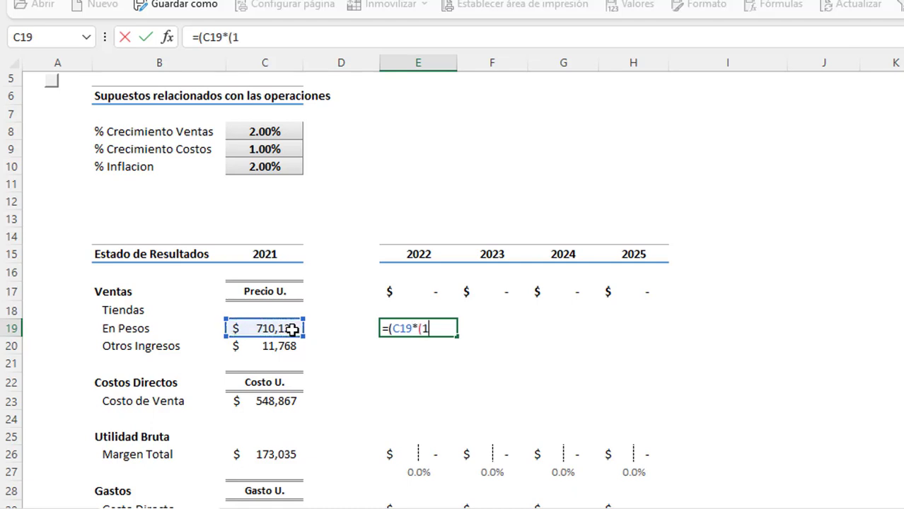
scroll(304, 325, "up", 2)
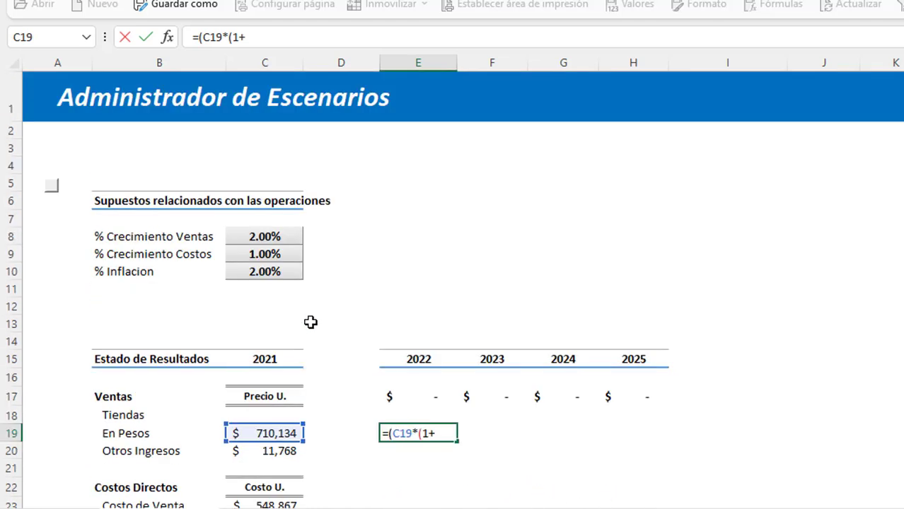
left_click(265, 238)
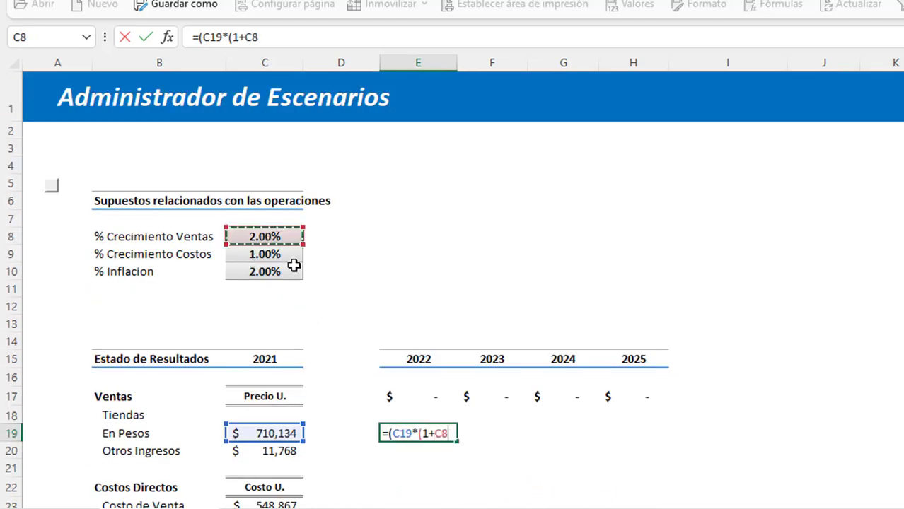
key("F4")
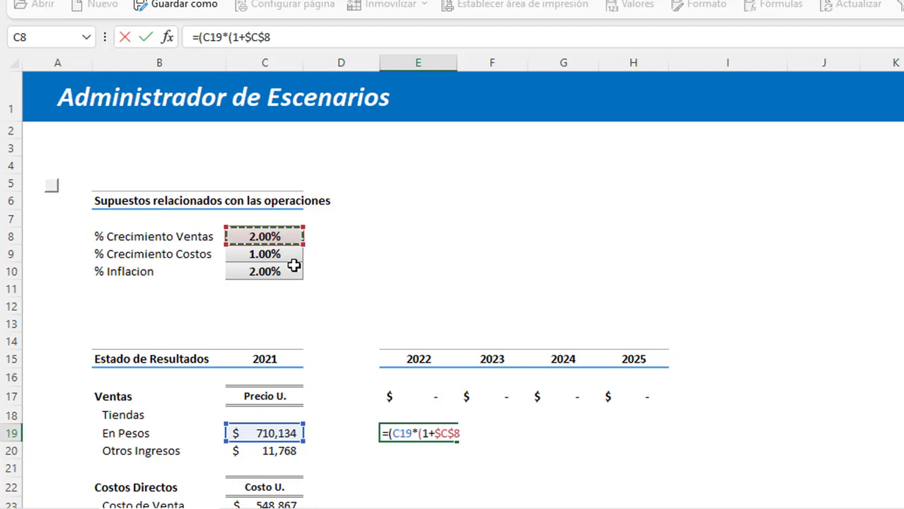
type(")")
key("ctrl+Return")
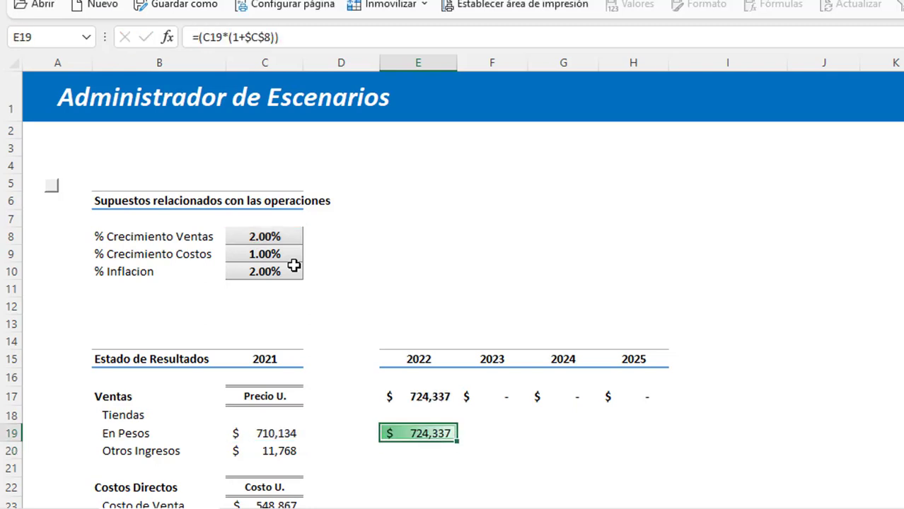
scroll(295, 297, "down", 1)
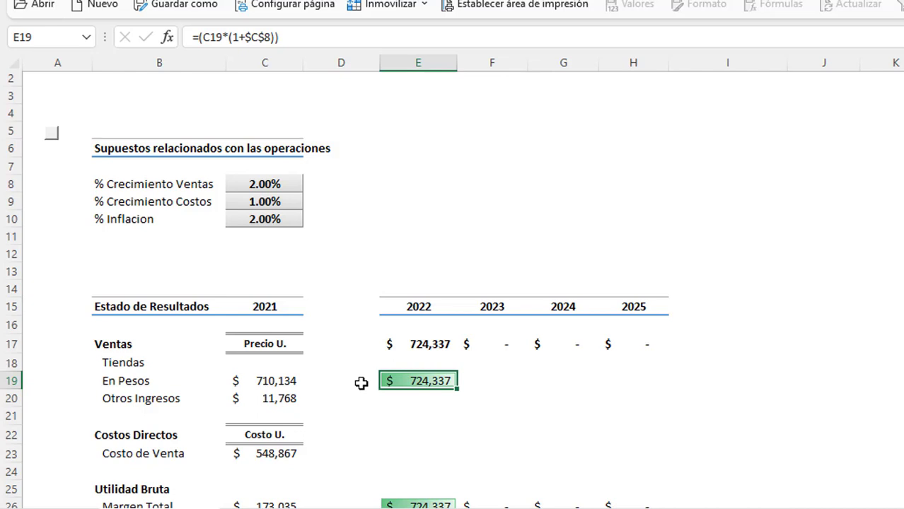
key("ctrl+c")
key("Down")
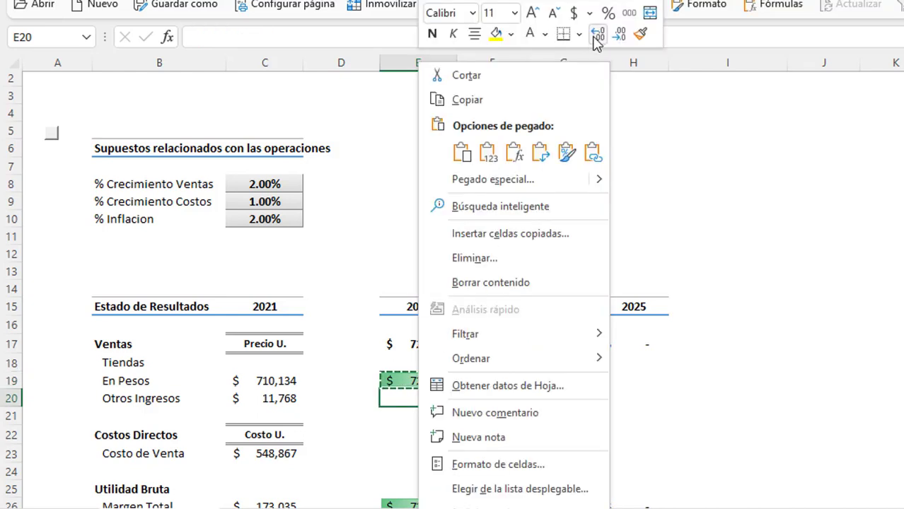
key("shift+F10")
left_click(518, 156)
Enter =+E19*(1+$C$8) for 2023 En Pesos and paste it across 2023–2025 for both rows.
left_click(514, 380)
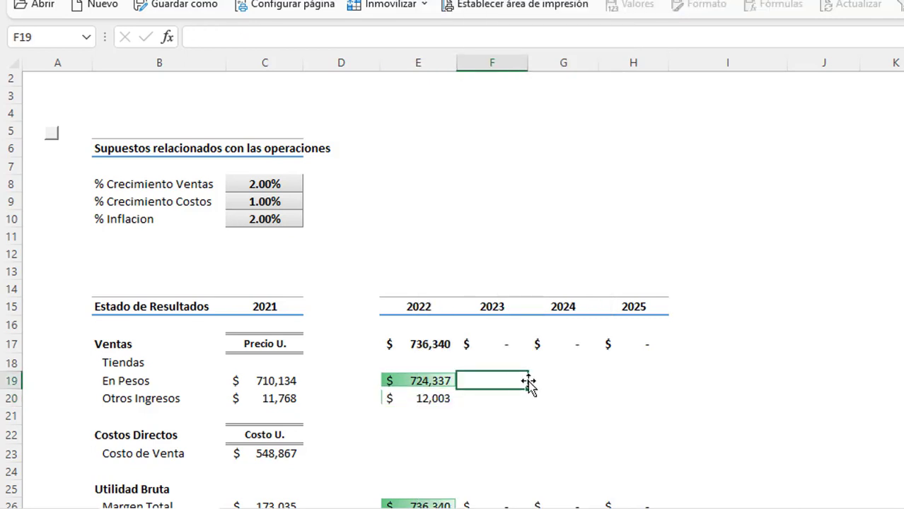
type("+")
key("Left")
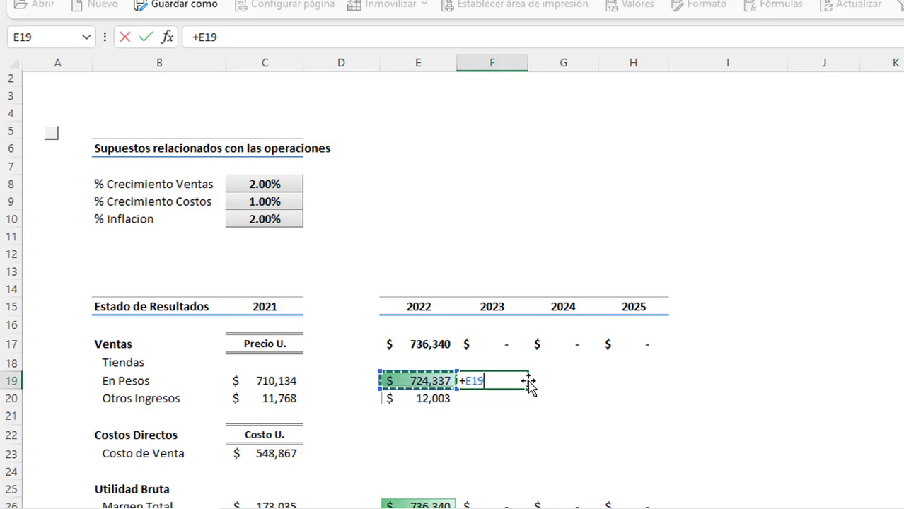
type("*")
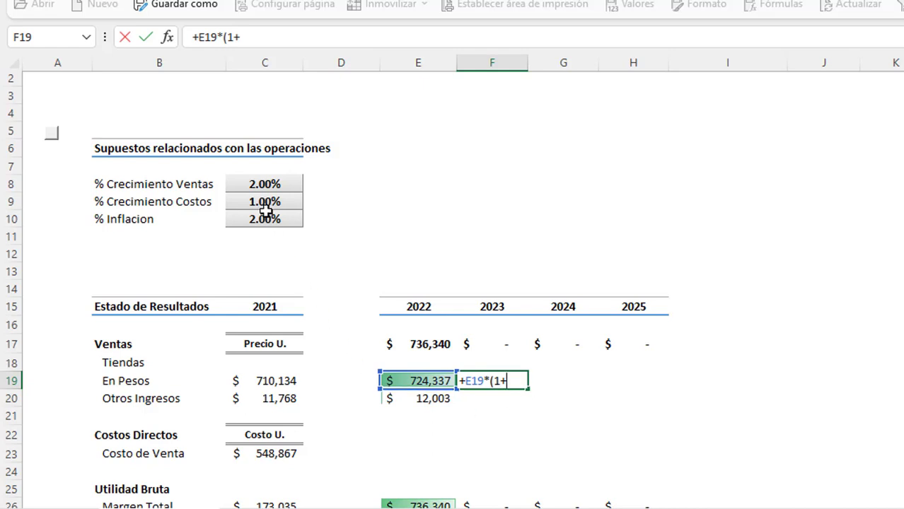
left_click(270, 185)
key("F4")
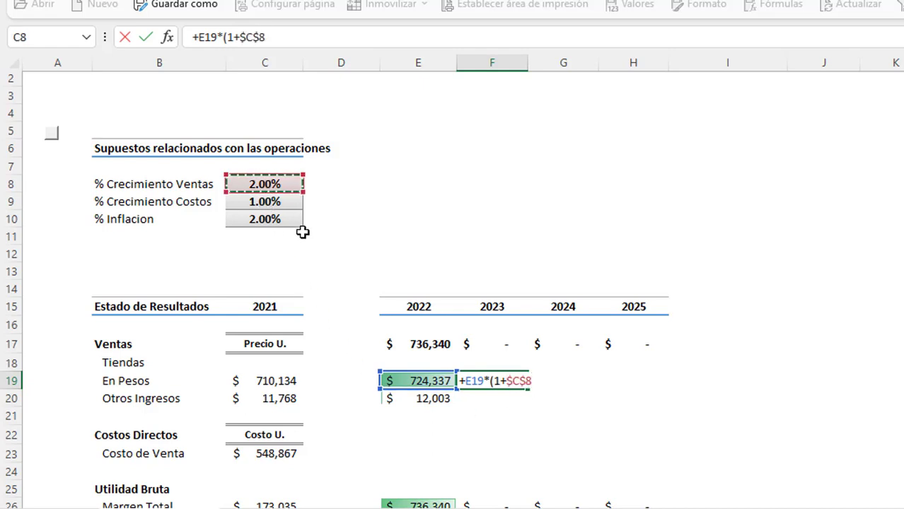
type(")")
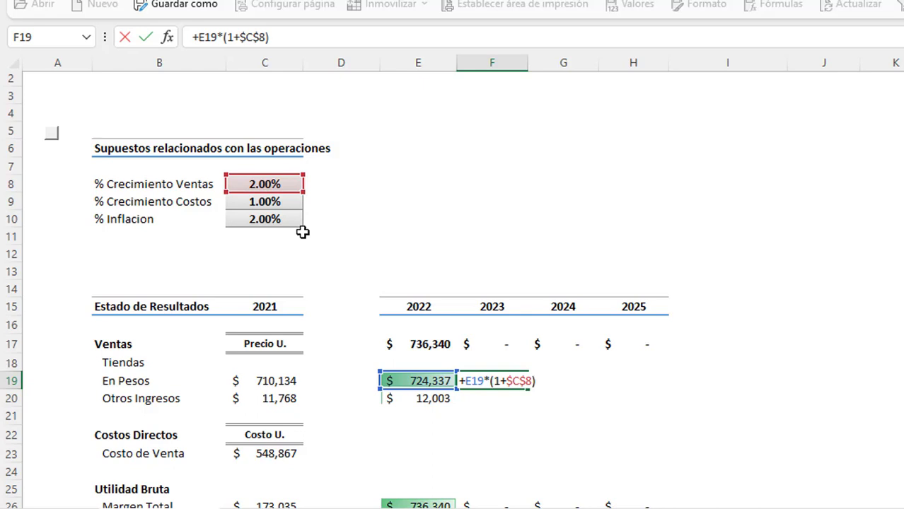
key("ctrl+Return")
key("ctrl+c")
key("shift+Down")
key("shift+Right")
key("shift+Right")
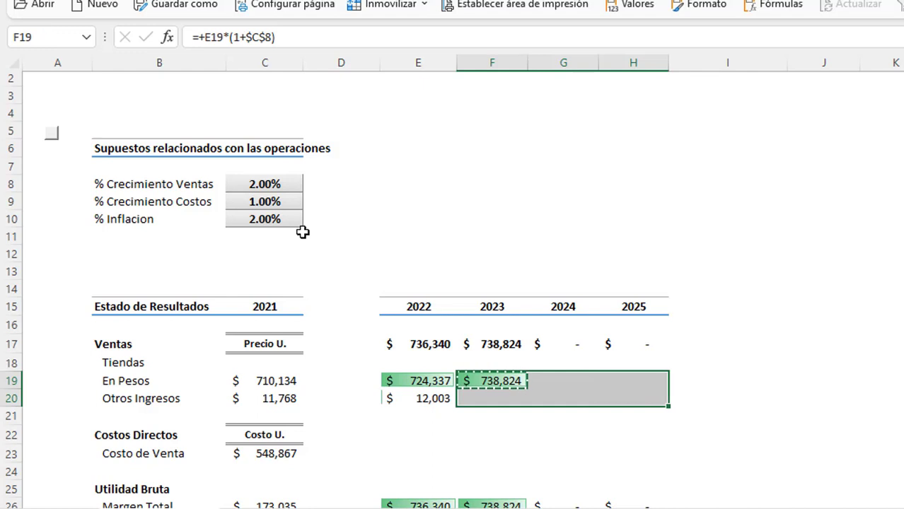
key("ctrl+v")
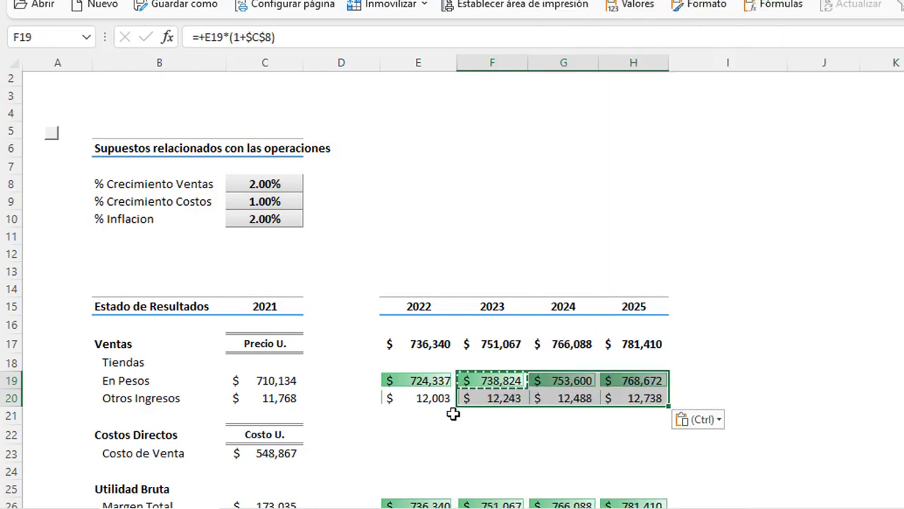
scroll(450, 436, "down", 1)
left_click(400, 403)
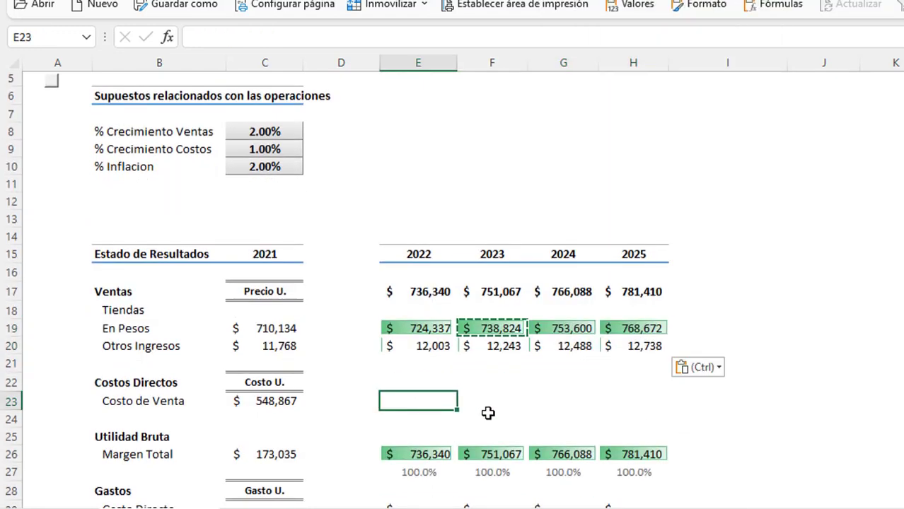
Paste the 2022 growth formula into Costo de Venta and repoint it to the $C$9 cost-growth rate.
key("Escape")
left_click(430, 347)
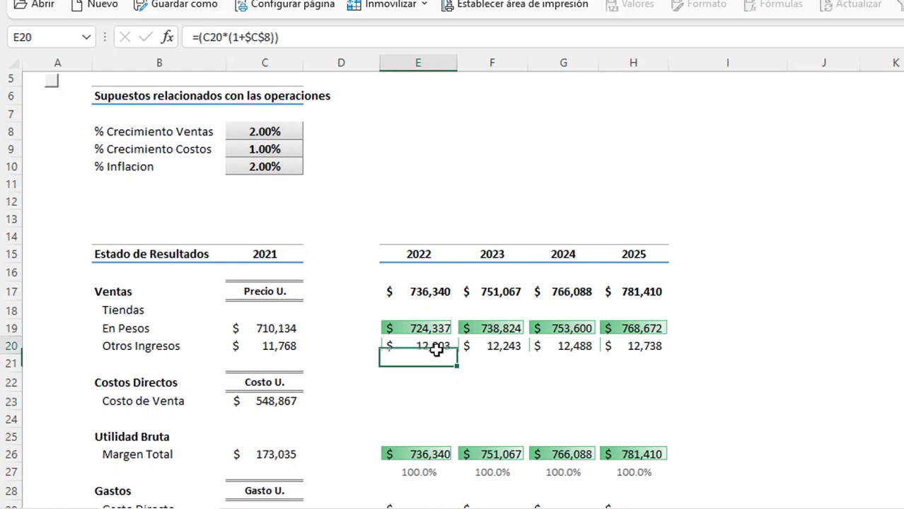
key("ctrl+c")
left_click(418, 401)
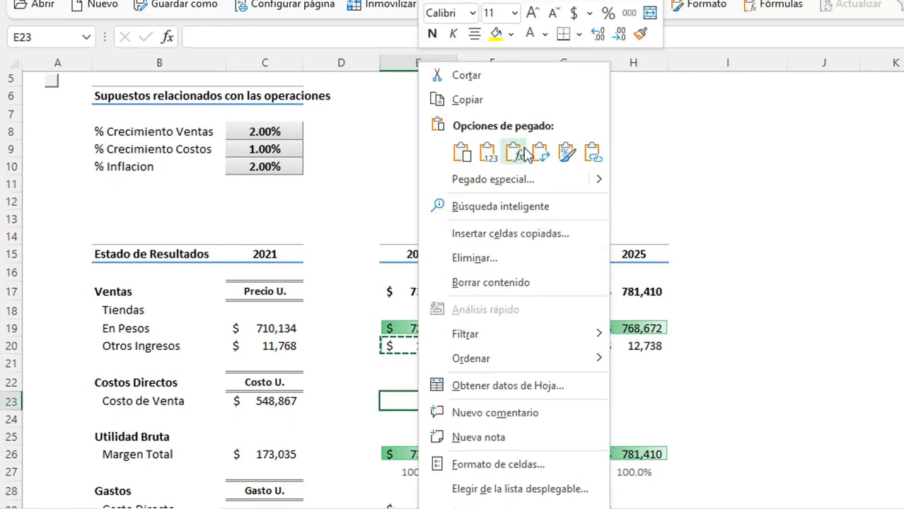
left_click(518, 151)
key("F2")
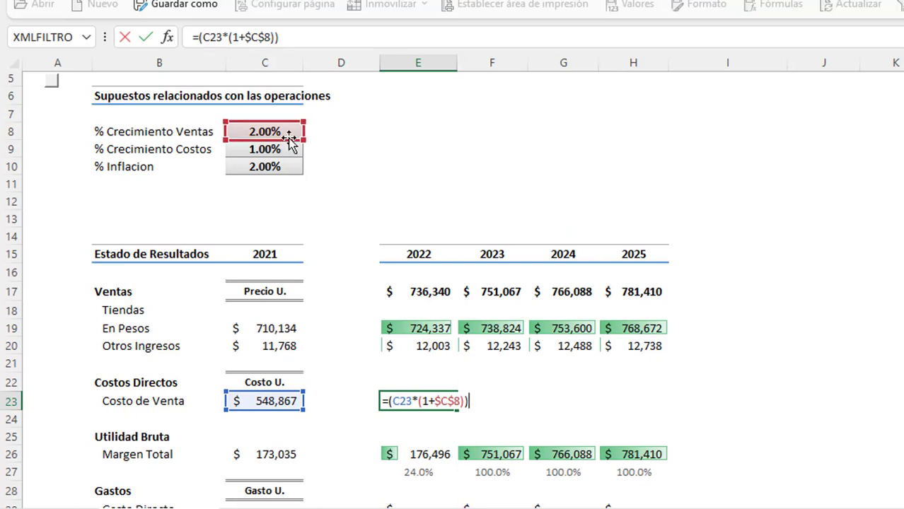
left_click_drag(291, 144, 293, 151)
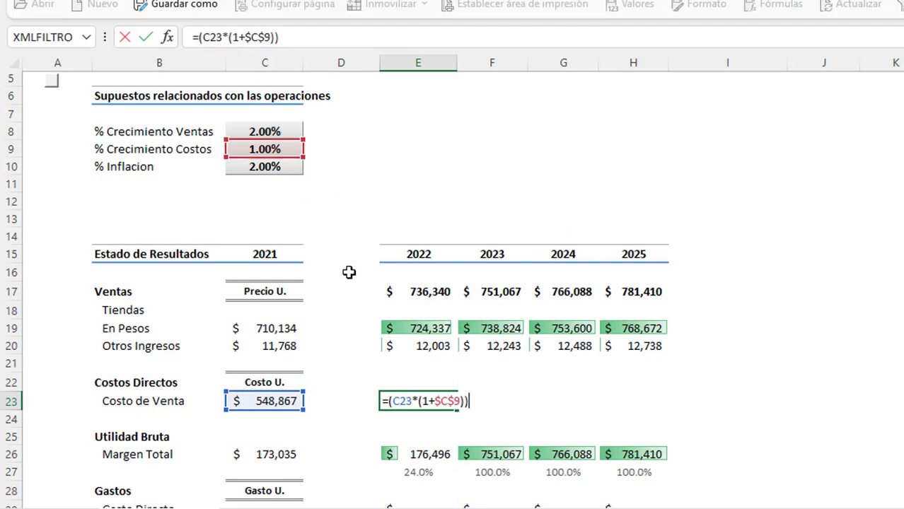
key("Return")
Build the 2023 Costo de Venta formula on $C$9 and copy it into 2024 and 2025.
key("Up")
key("Up")
key("Up")
key("Right")
key("ctrl+c")
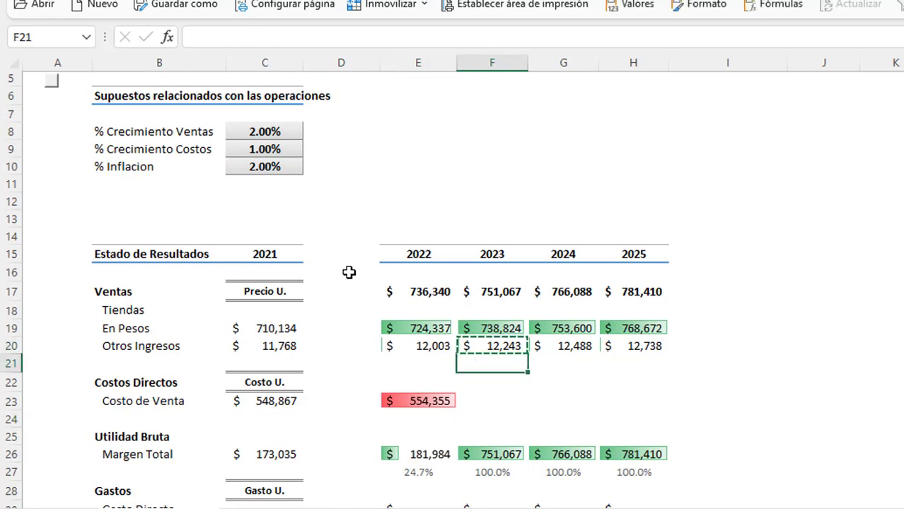
key("Down")
key("Down")
key("Down")
right_click(492, 401)
left_click(592, 152)
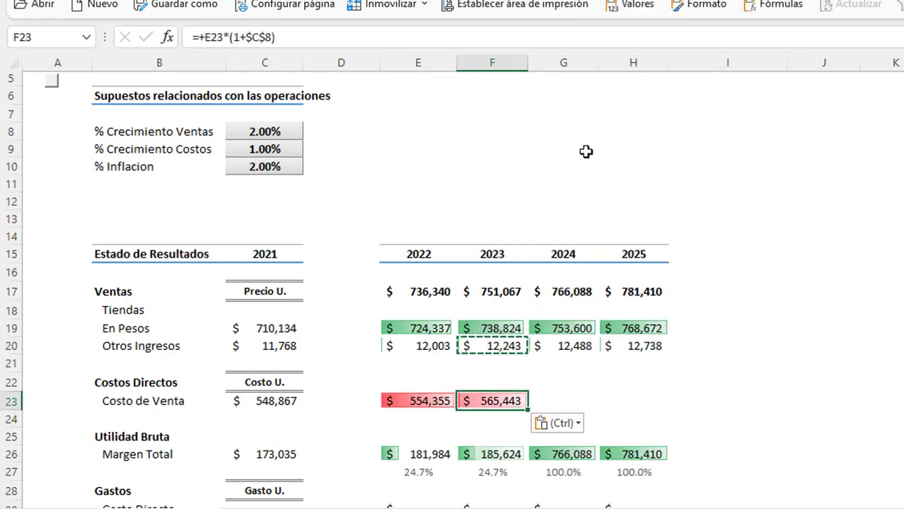
key("F2")
left_click_drag(288, 144, 287, 151)
key("ctrl+Return")
key("ctrl+c")
key("shift+Right")
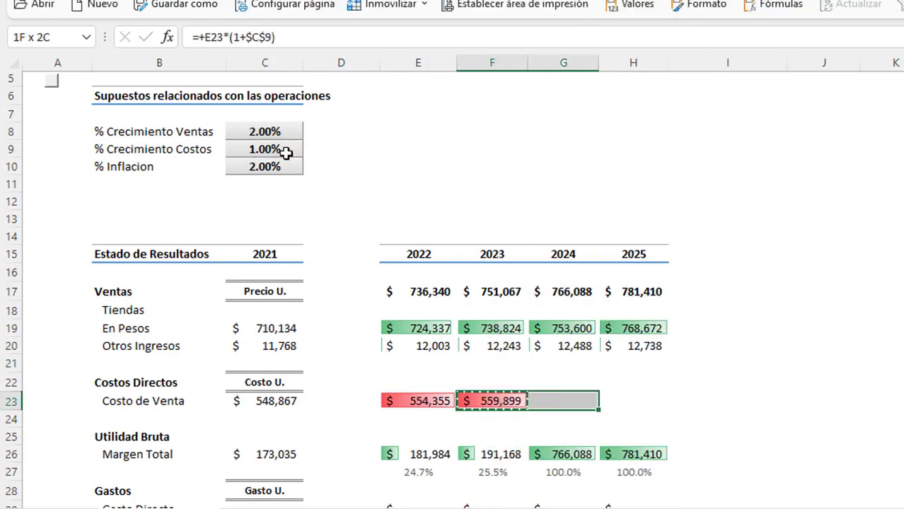
key("shift+Right")
key("ctrl+v")
Review the 2022 Margen Total and gross margin percentage formulas.
left_click(446, 453)
scroll(450, 444, "down", 1)
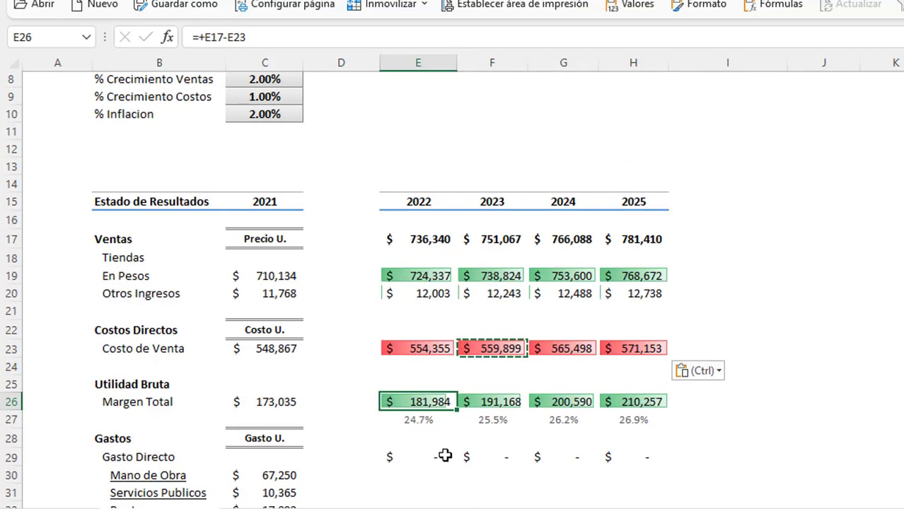
scroll(448, 454, "down", 1)
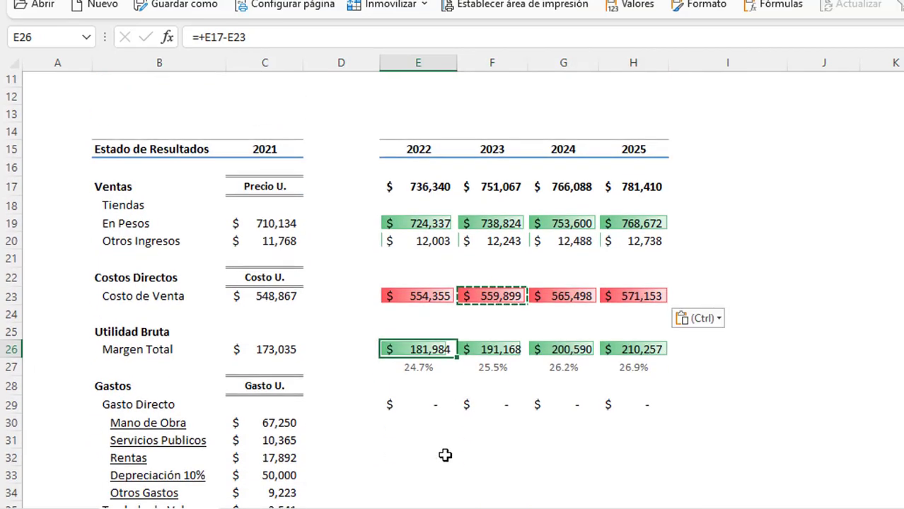
left_click(437, 426)
left_click(427, 362)
scroll(438, 396, "down", 1)
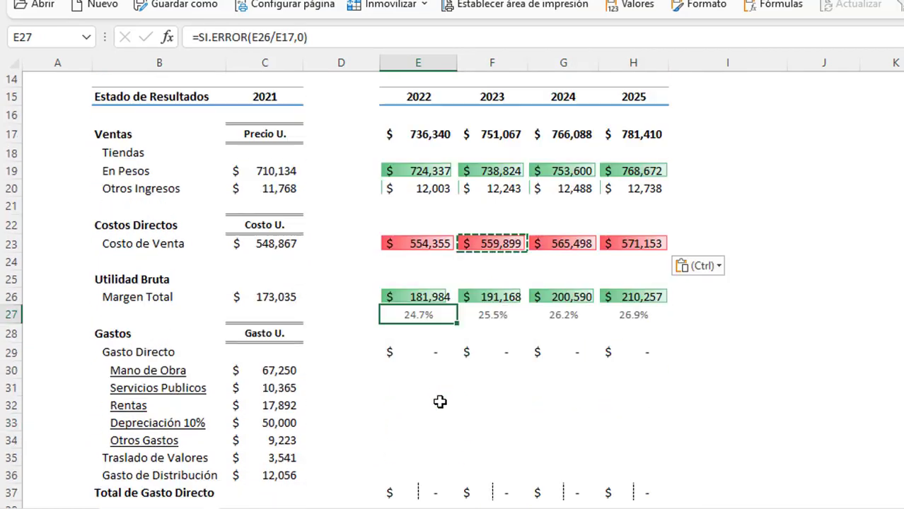
scroll(440, 401, "down", 1)
left_click(418, 319)
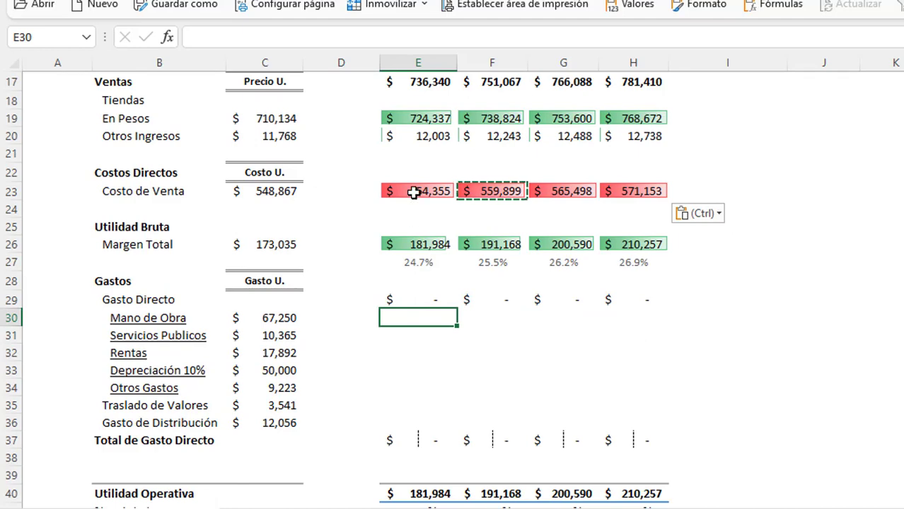
Paste the growth formula into 2022 Mano de Obra and repoint it to the $C$10 inflation rate.
left_click(413, 193)
key("ctrl+c")
left_click(432, 324)
right_click(430, 322)
left_click(523, 151)
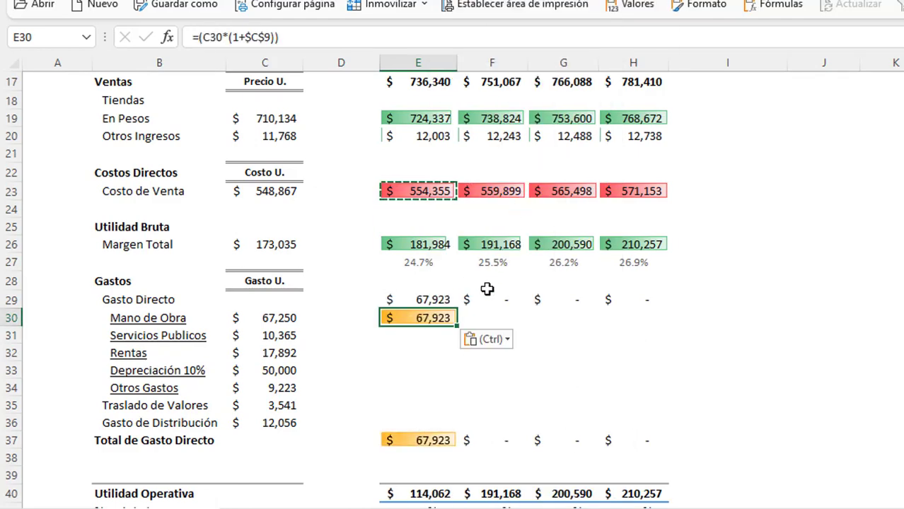
key("F2")
scroll(845, 169, "up", 4)
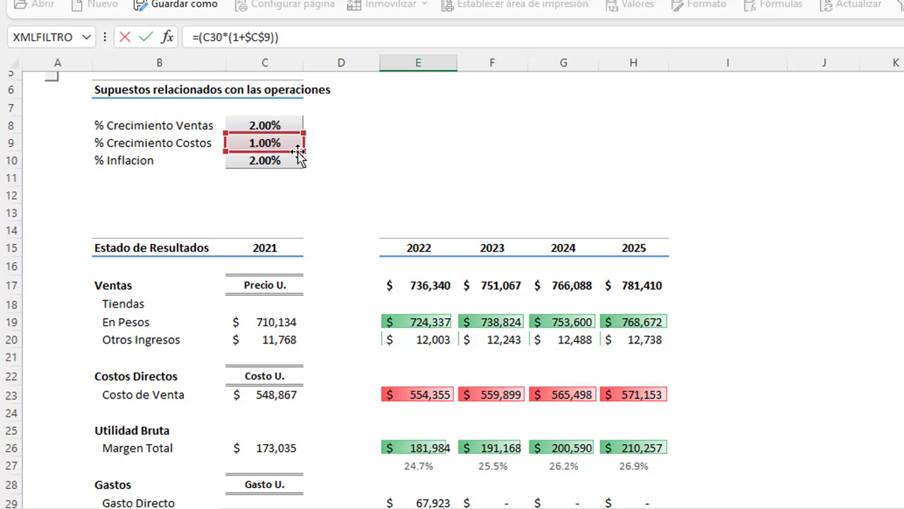
left_click_drag(299, 153, 300, 161)
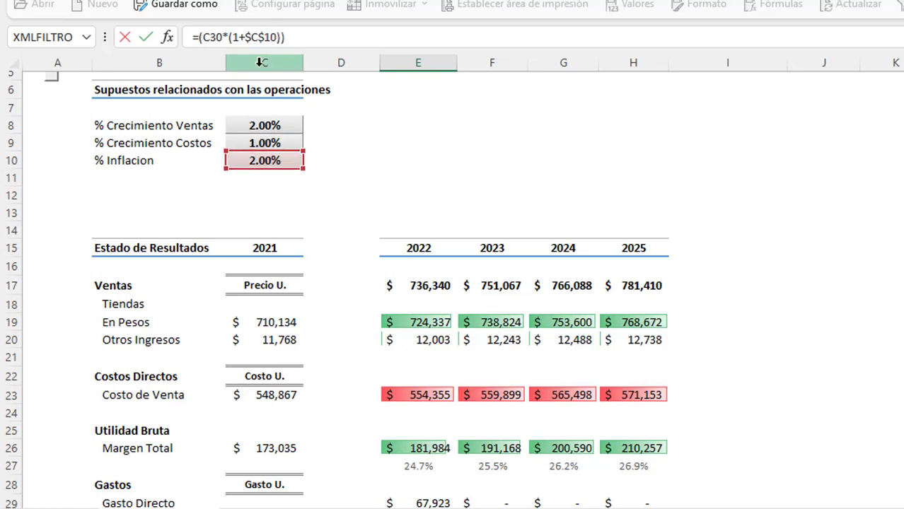
scroll(430, 330, "down", 3)
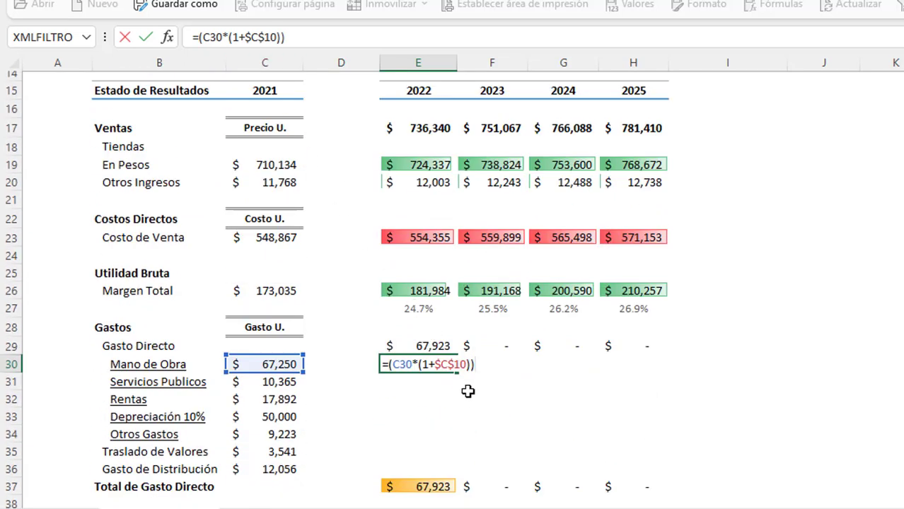
key("Tab")
Paste the 2023 growth formula into Mano de Obra and repoint it to $C$10 inflation.
left_click(500, 236)
key("ctrl+c")
right_click(500, 364)
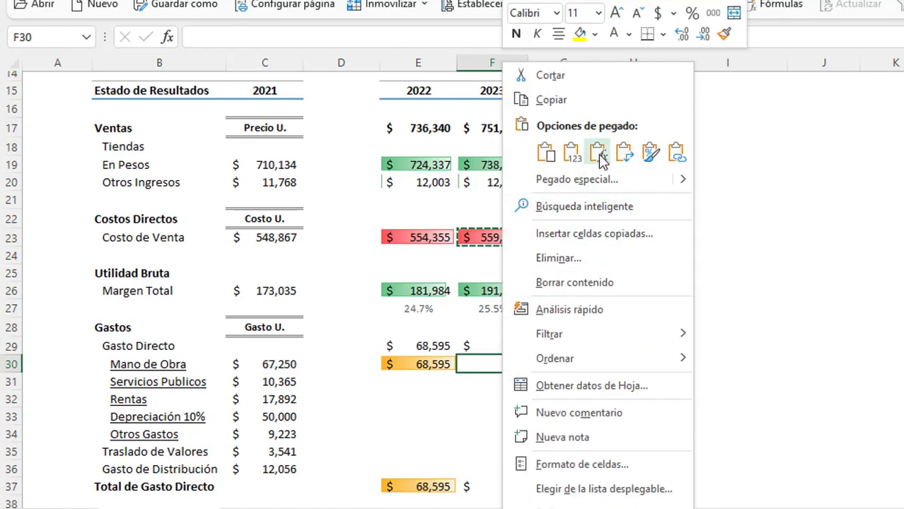
left_click(599, 158)
key("F2")
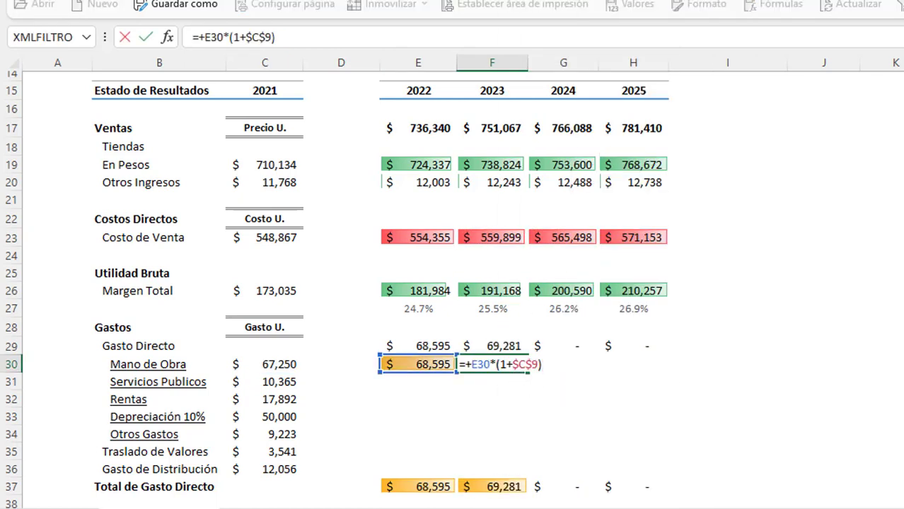
scroll(279, 156, "up", 3)
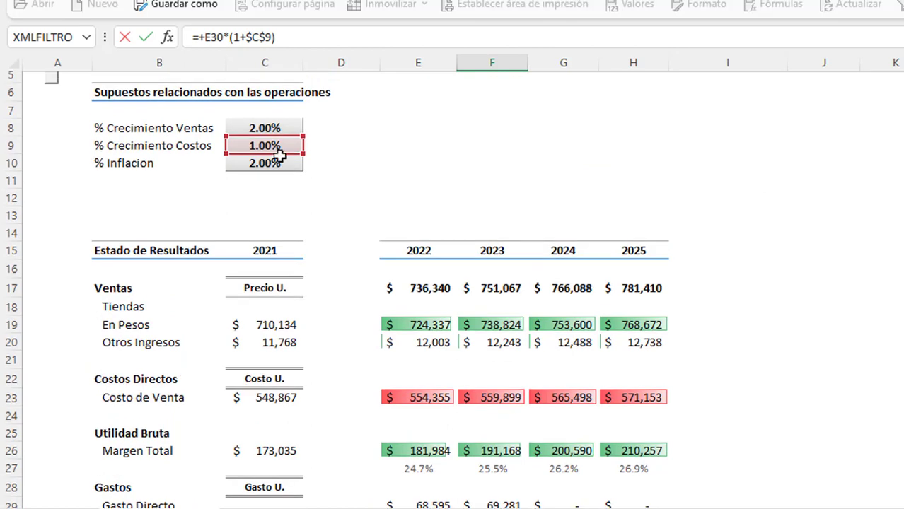
left_click_drag(279, 154, 279, 164)
key("Return")
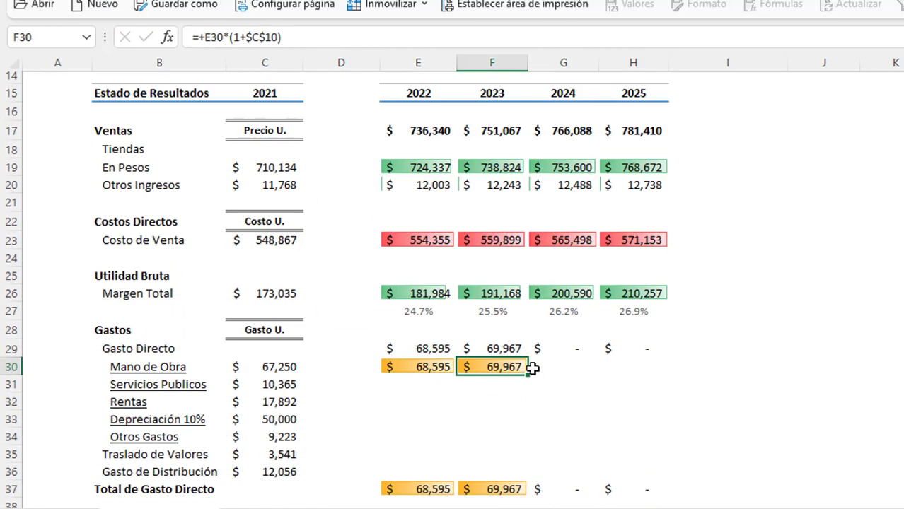
Fill the inflation formulas through 2025 for Mano de Obra and the remaining expense rows.
left_click_drag(418, 366, 633, 472)
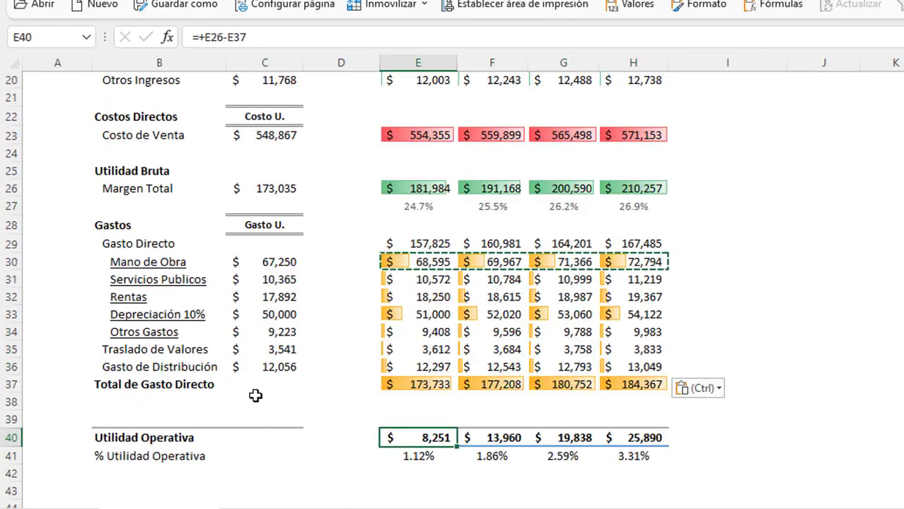
key("ctrl+v")
key("Escape")
scroll(345, 398, "up", 2)
scroll(346, 398, "down", 5)
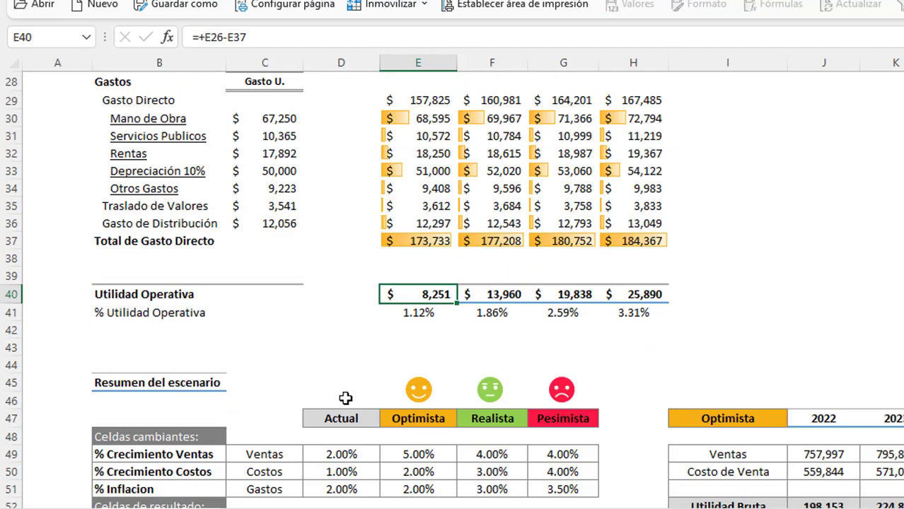
scroll(346, 398, "up", 2)
scroll(345, 398, "up", 6)
left_click(293, 377)
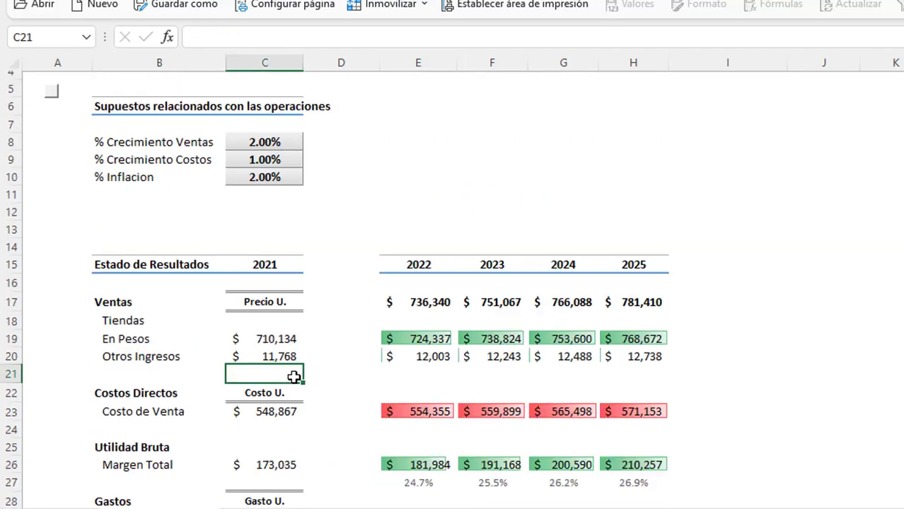
scroll(283, 396, "down", 1)
scroll(282, 395, "down", 3)
scroll(282, 396, "down", 1)
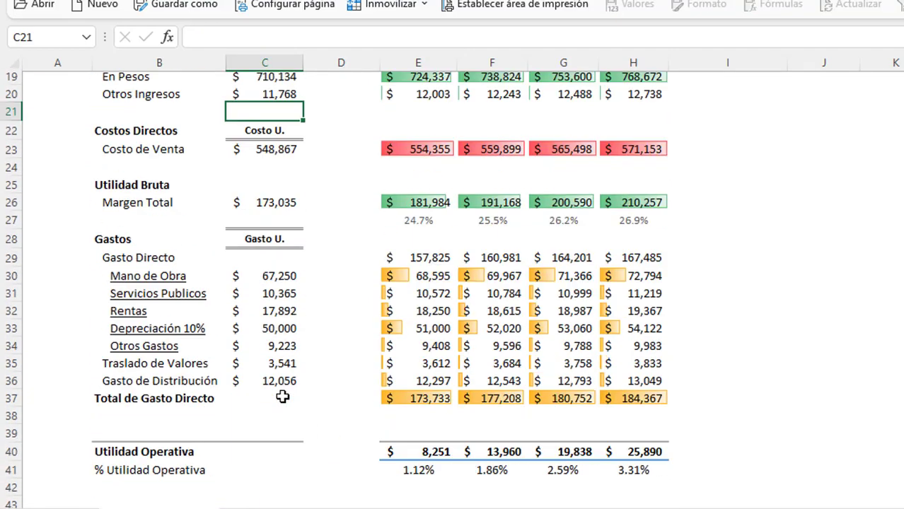
scroll(343, 399, "down", 1)
scroll(414, 363, "down", 1)
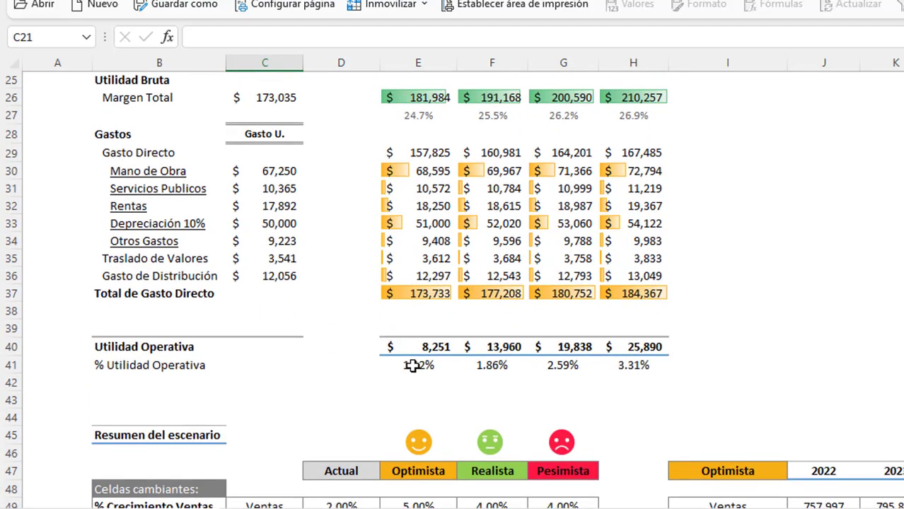
left_click(387, 327)
scroll(359, 341, "down", 3)
scroll(359, 341, "down", 1)
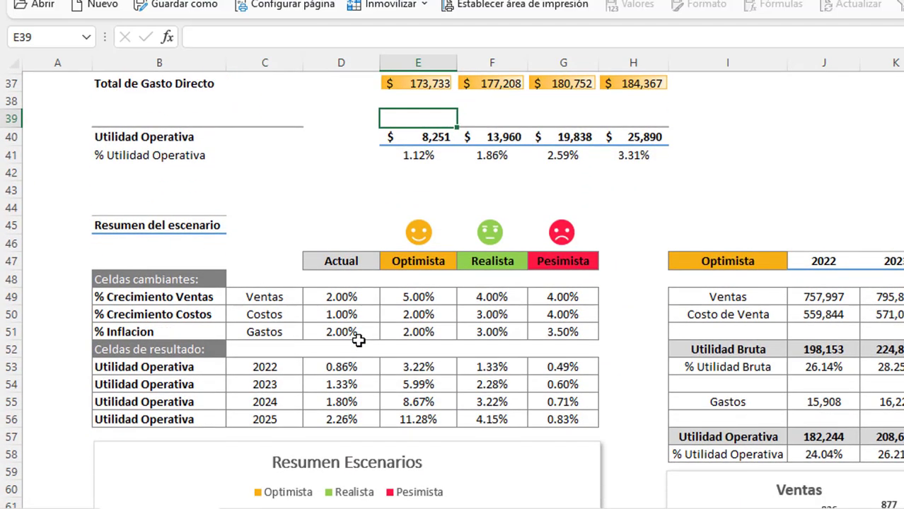
scroll(359, 341, "down", 1)
scroll(359, 341, "down", 1)
scroll(357, 345, "up", 1)
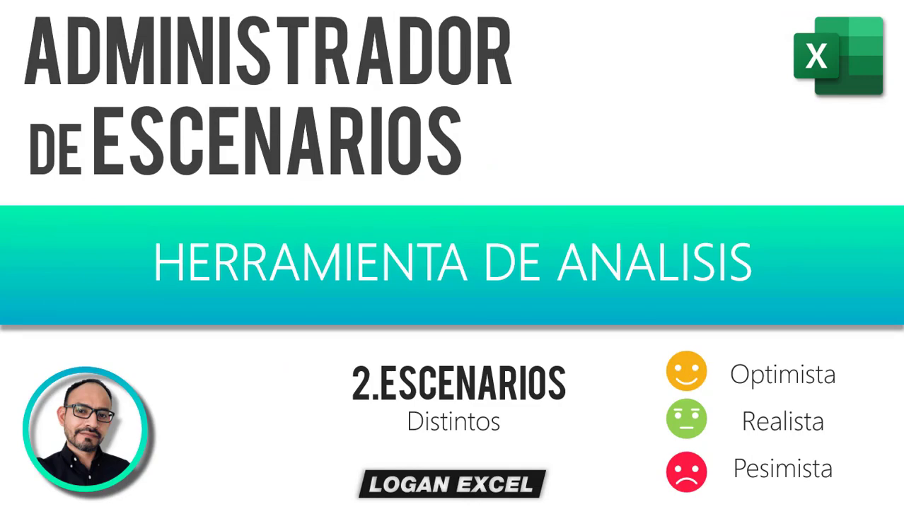
scroll(252, 279, "down", 2)
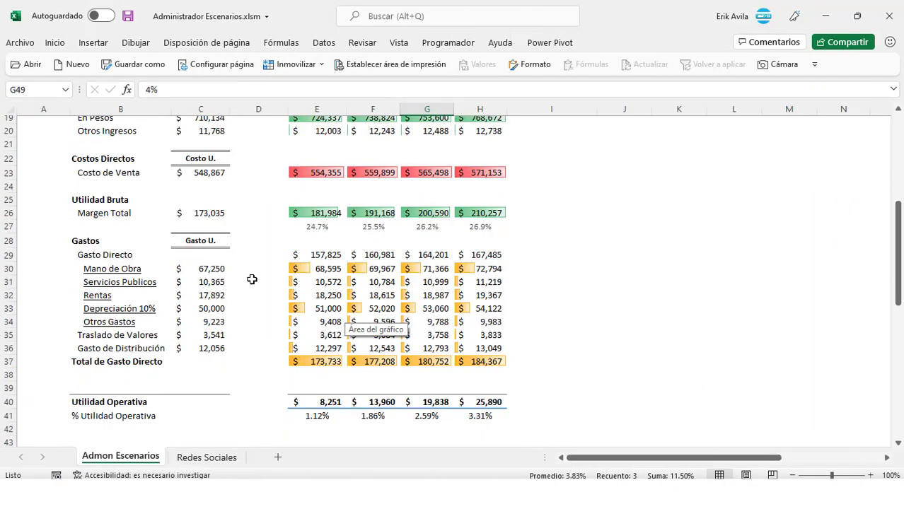
scroll(252, 280, "down", 4)
scroll(252, 279, "down", 1)
scroll(252, 279, "down", 2)
scroll(252, 279, "down", 1)
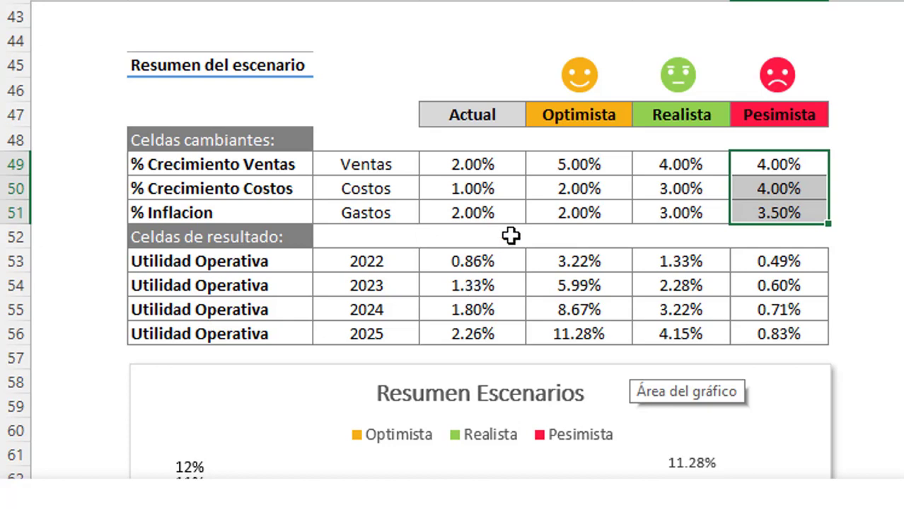
left_click(569, 185)
scroll(579, 174, "down", 1)
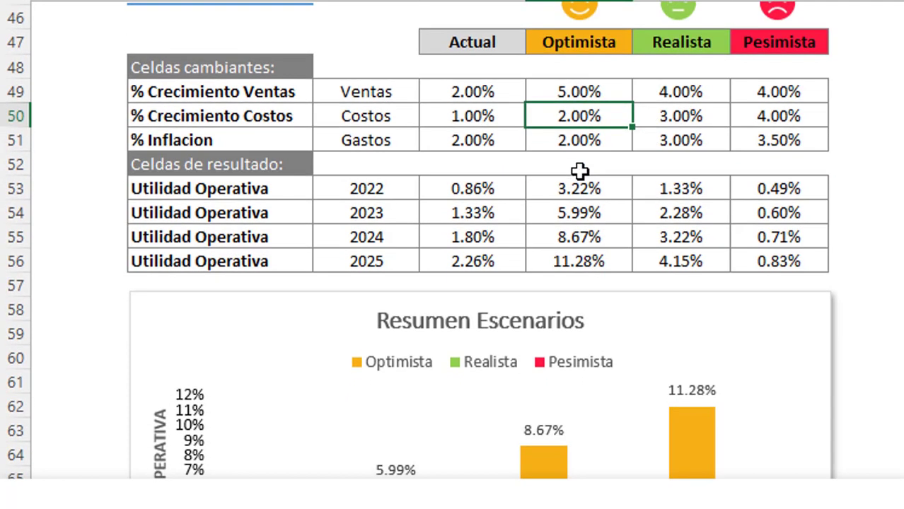
scroll(579, 171, "up", 2)
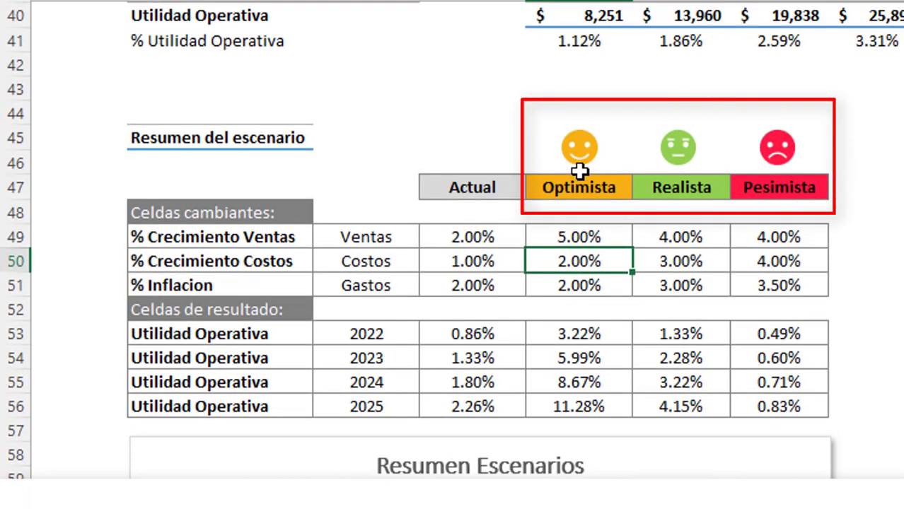
left_click_drag(268, 236, 268, 283)
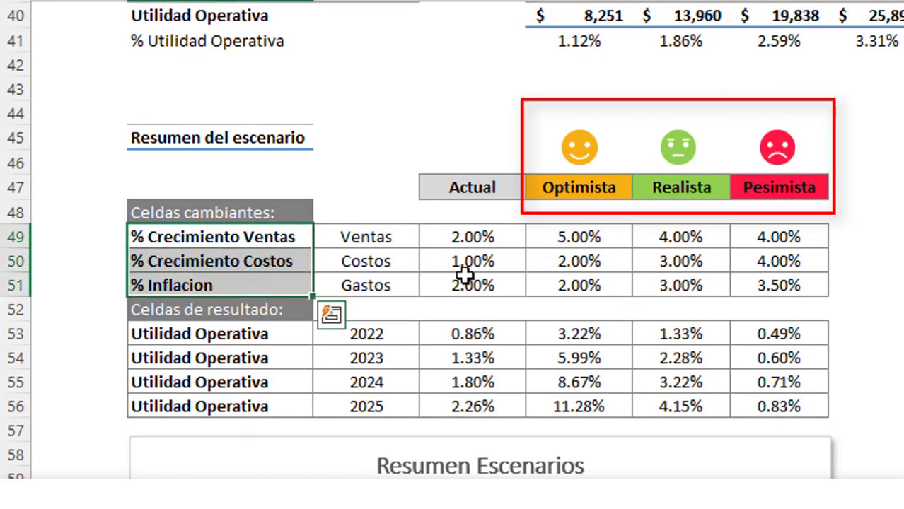
left_click_drag(575, 236, 750, 295)
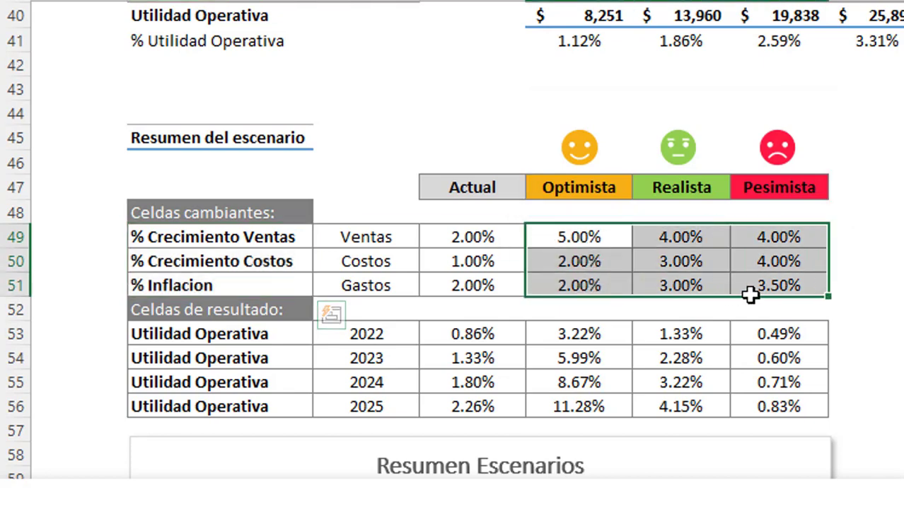
scroll(749, 296, "down", 1)
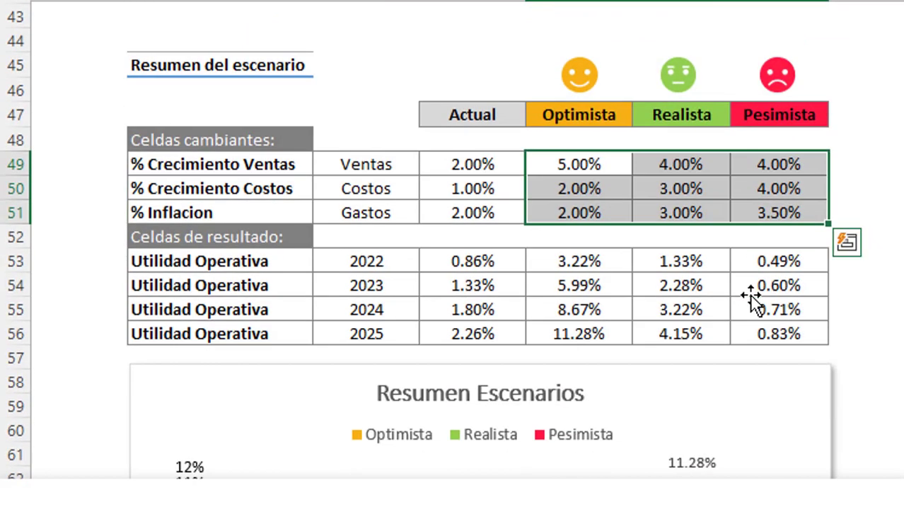
left_click(621, 200)
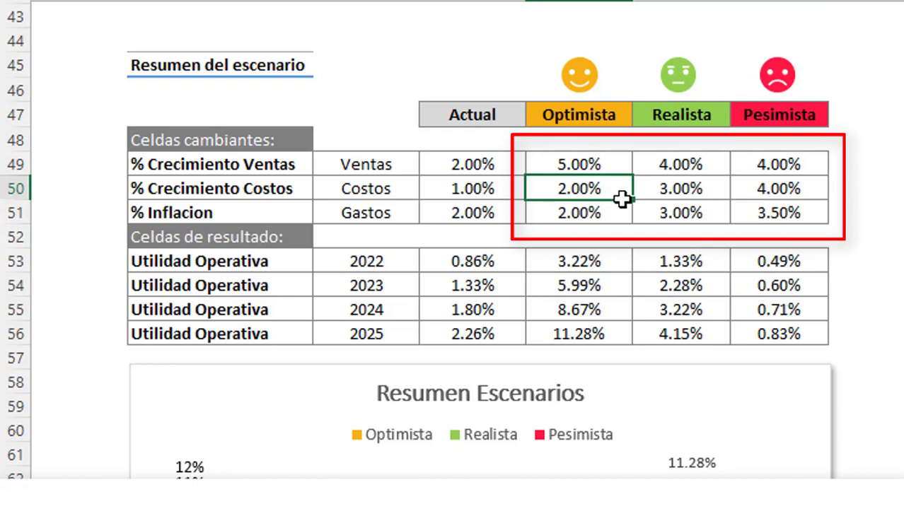
left_click(687, 164)
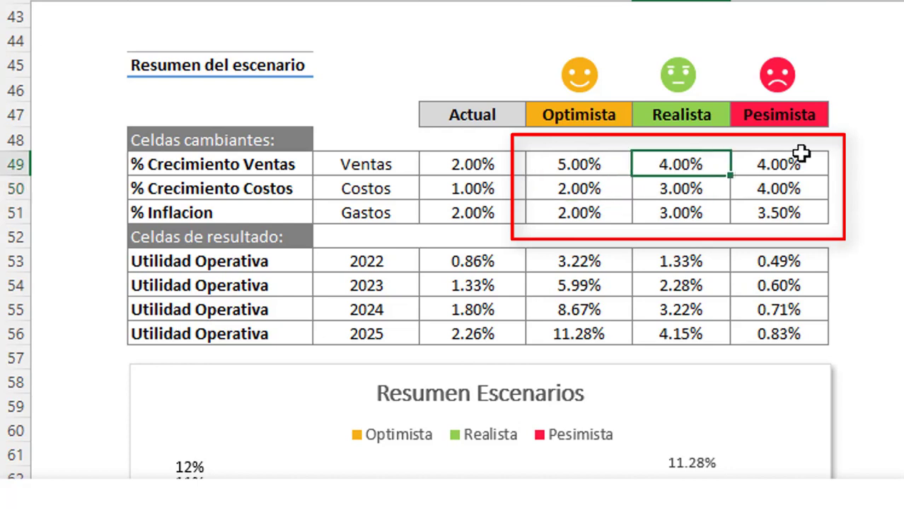
left_click_drag(800, 159, 807, 191)
scroll(750, 208, "up", 1)
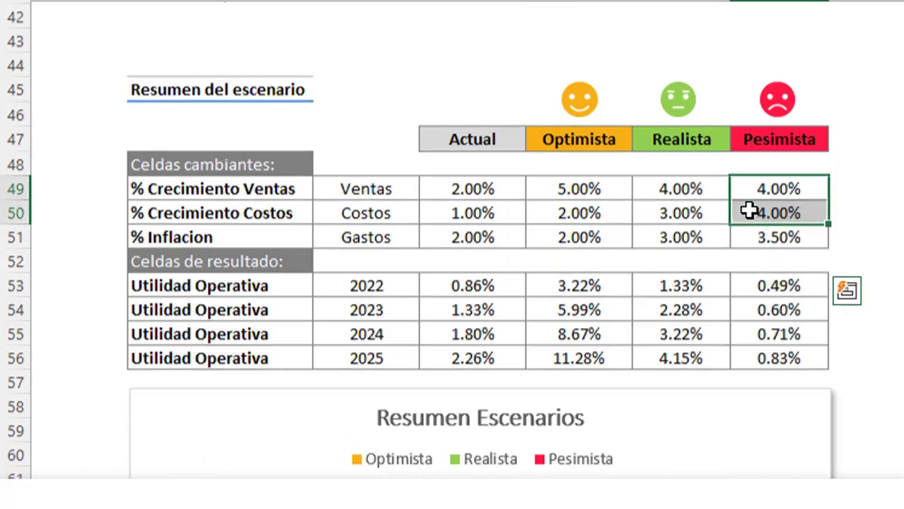
scroll(659, 212, "up", 1)
scroll(306, 231, "up", 2)
scroll(306, 231, "up", 1)
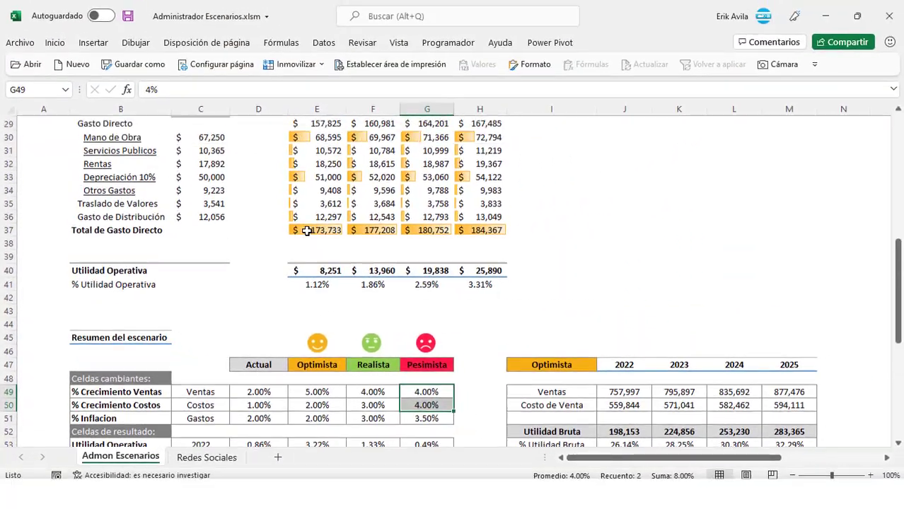
scroll(306, 231, "up", 2)
scroll(306, 231, "up", 2)
scroll(307, 231, "up", 2)
scroll(306, 230, "down", 1)
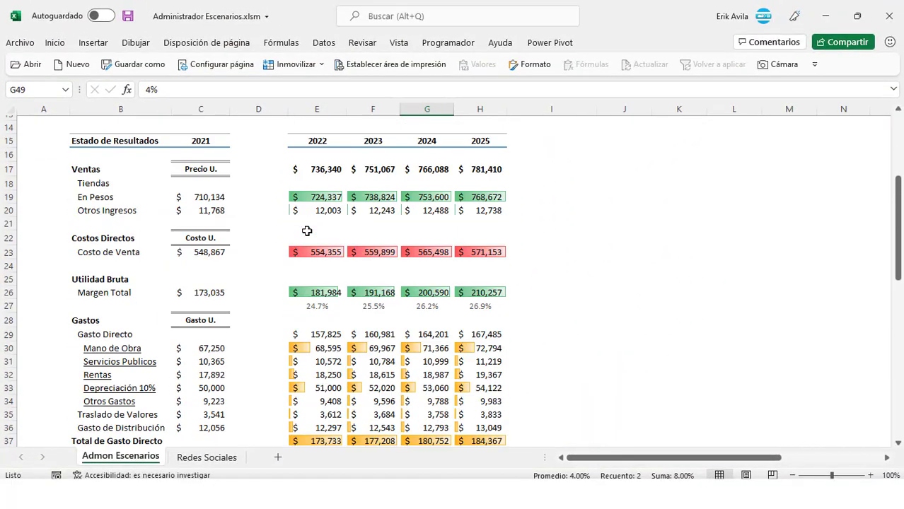
scroll(306, 230, "down", 2)
scroll(306, 231, "down", 1)
scroll(306, 230, "down", 1)
scroll(306, 230, "down", 1)
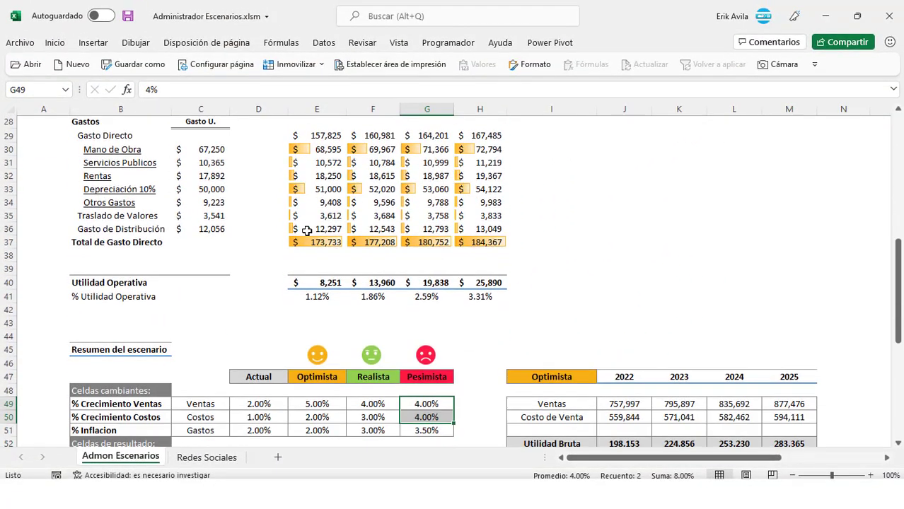
scroll(306, 231, "down", 1)
scroll(307, 231, "down", 1)
scroll(306, 231, "down", 2)
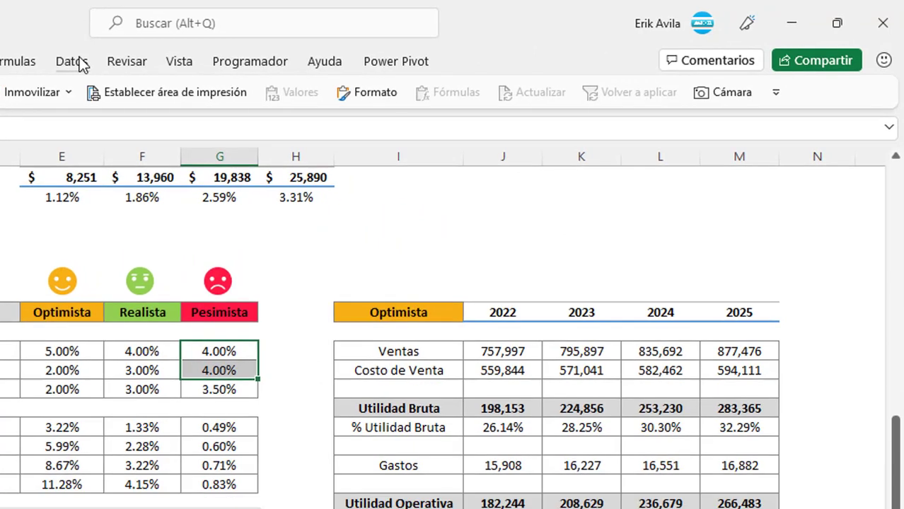
Launch Administrador de escenarios from Datos > Análisis de hipótesis.
left_click(73, 61)
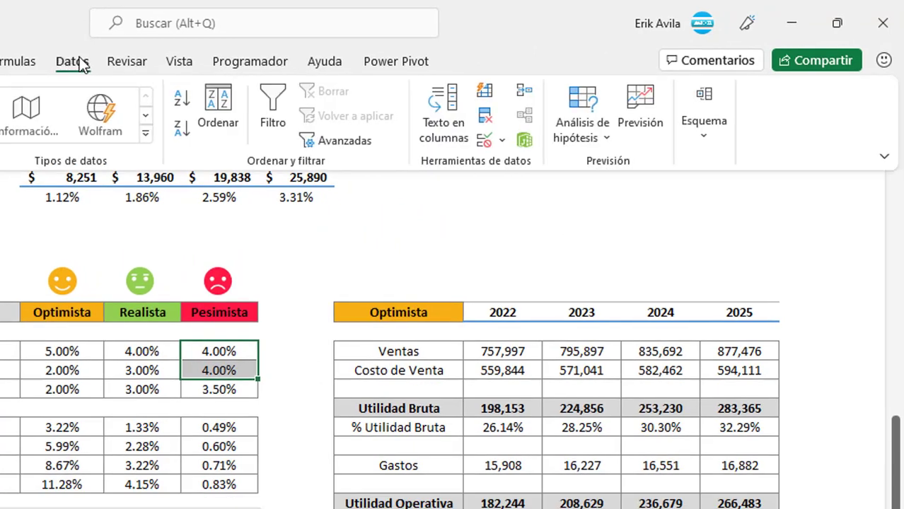
left_click(584, 131)
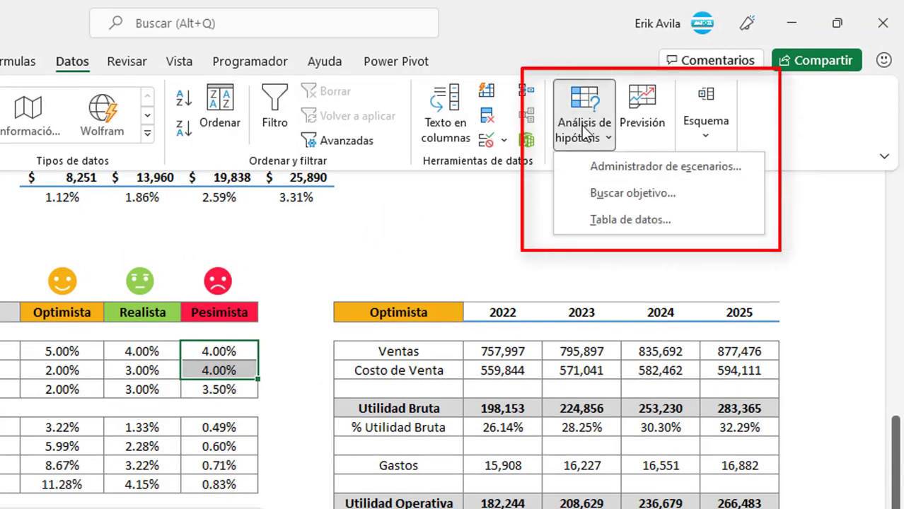
left_click(591, 167)
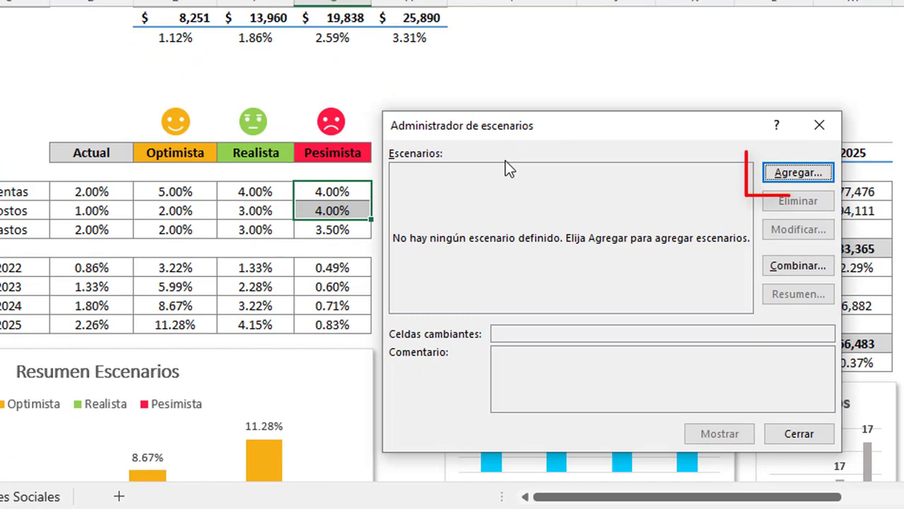
Add a scenario named Optimista with changing cells C8:C10.
left_click(790, 174)
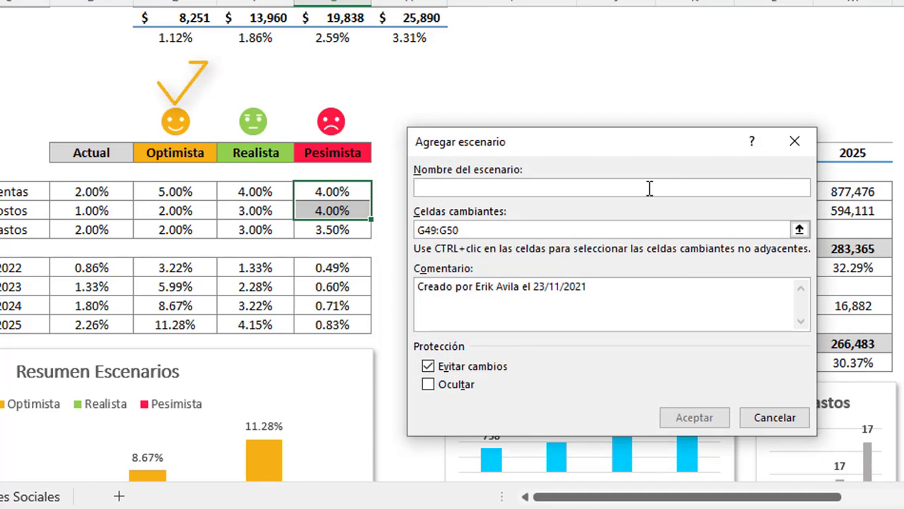
type("Optimista")
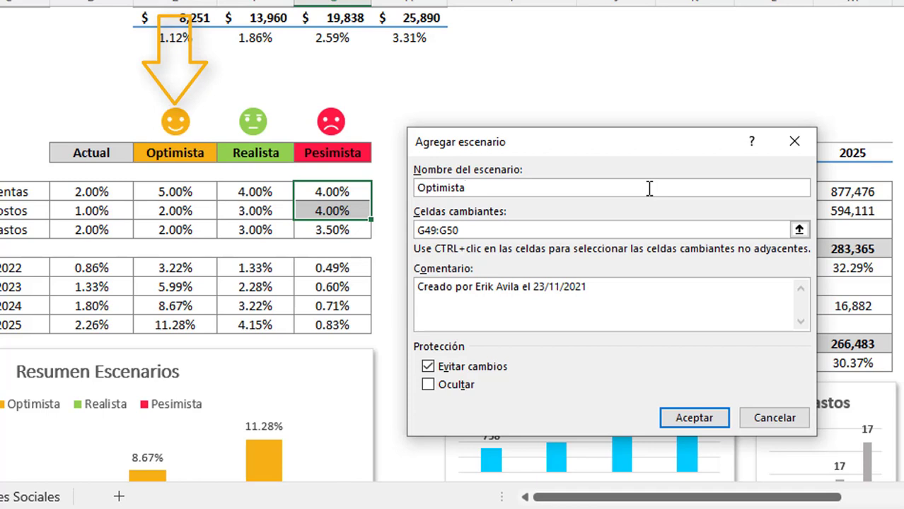
key("Tab")
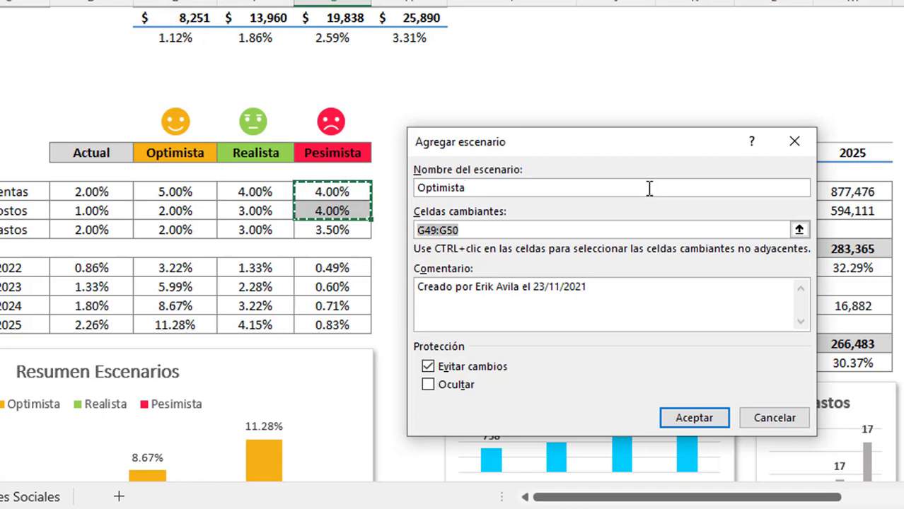
key("Delete")
scroll(101, 272, "up", 5)
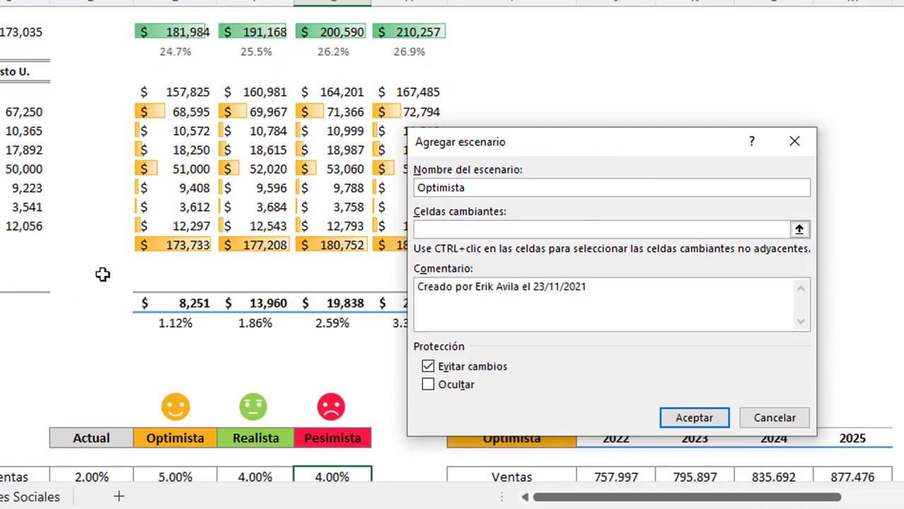
scroll(198, 272, "up", 5)
scroll(256, 265, "up", 3)
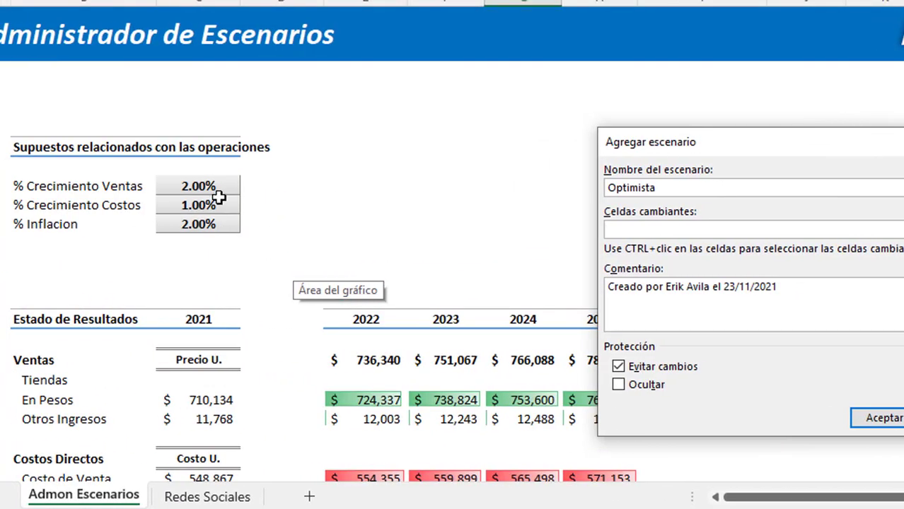
left_click_drag(221, 186, 225, 225)
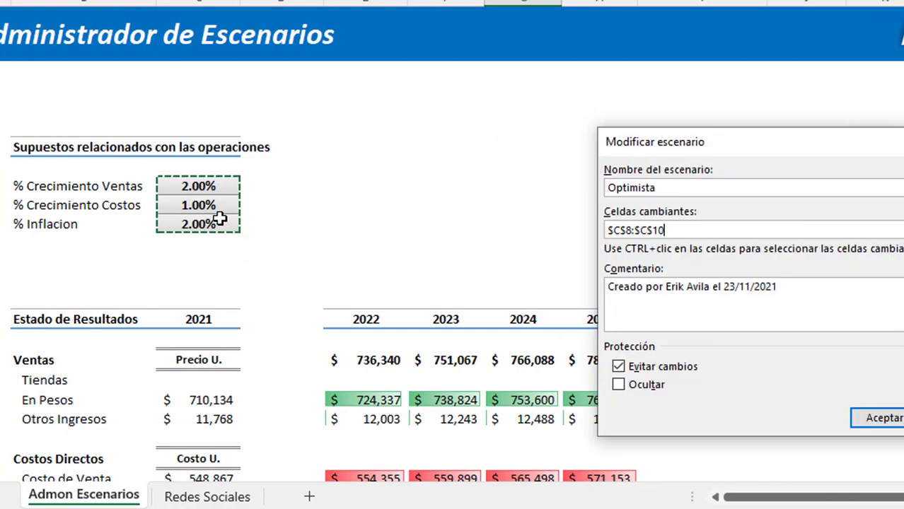
scroll(298, 336, "down", 1)
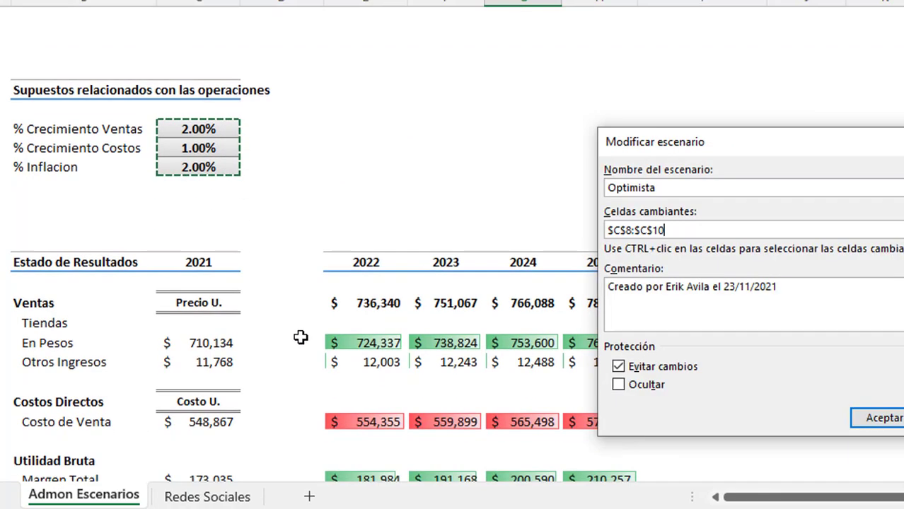
scroll(300, 337, "down", 2)
scroll(301, 337, "down", 2)
scroll(301, 337, "down", 3)
scroll(300, 337, "down", 5)
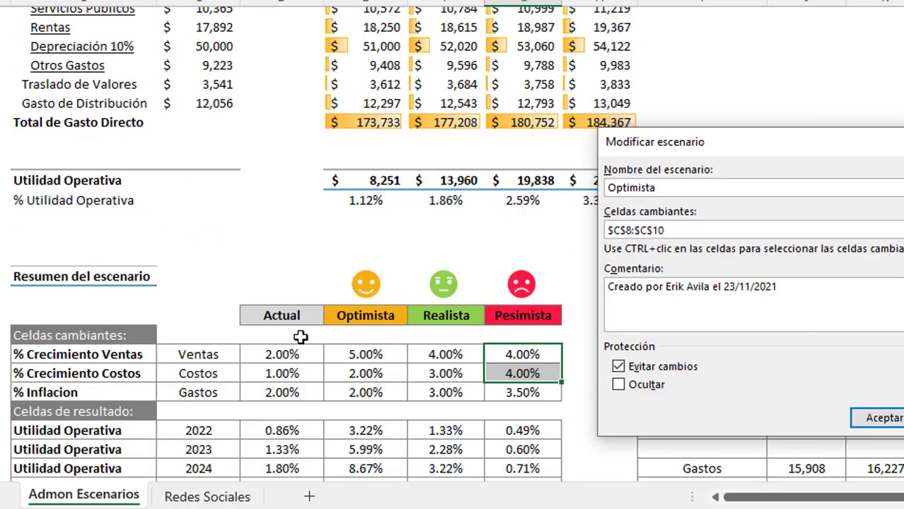
scroll(301, 337, "down", 3)
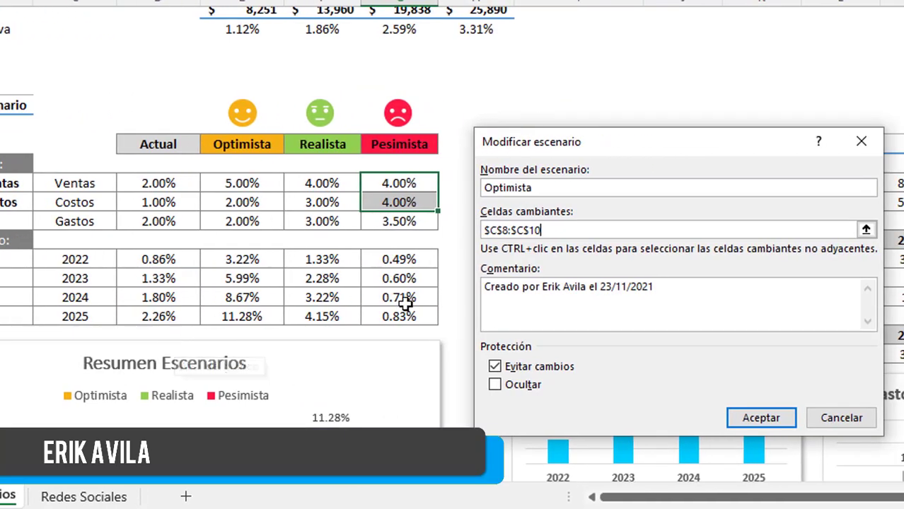
Give the Optimista scenario values 0.05, 0.02 and 0.02 and save it.
left_click(749, 419)
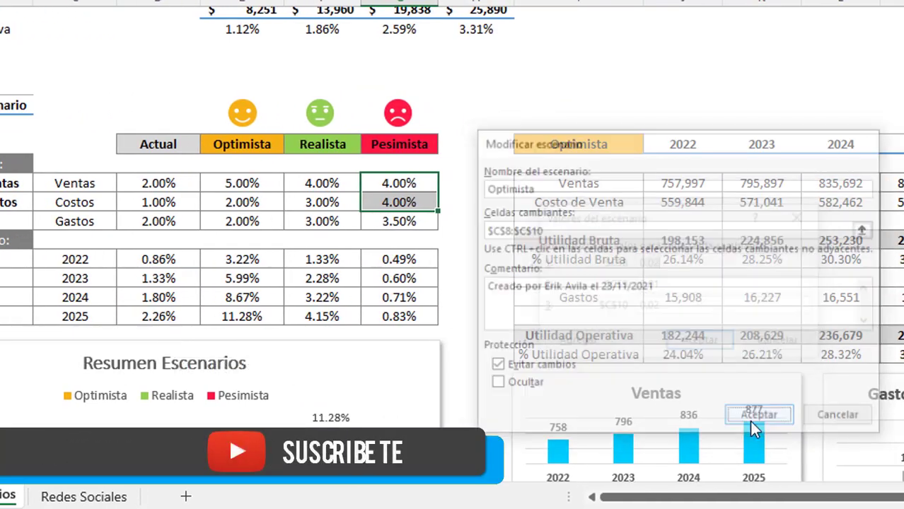
left_click_drag(586, 220, 528, 149)
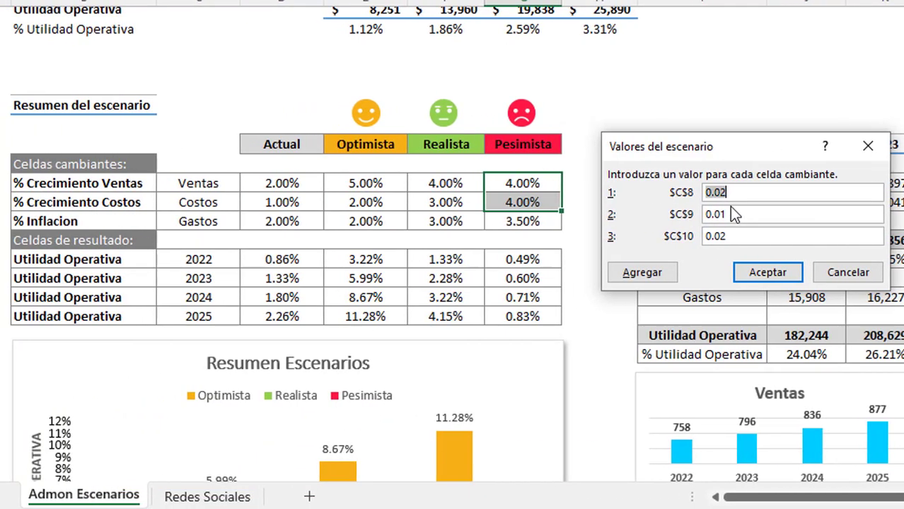
left_click(735, 195)
type("0.02")
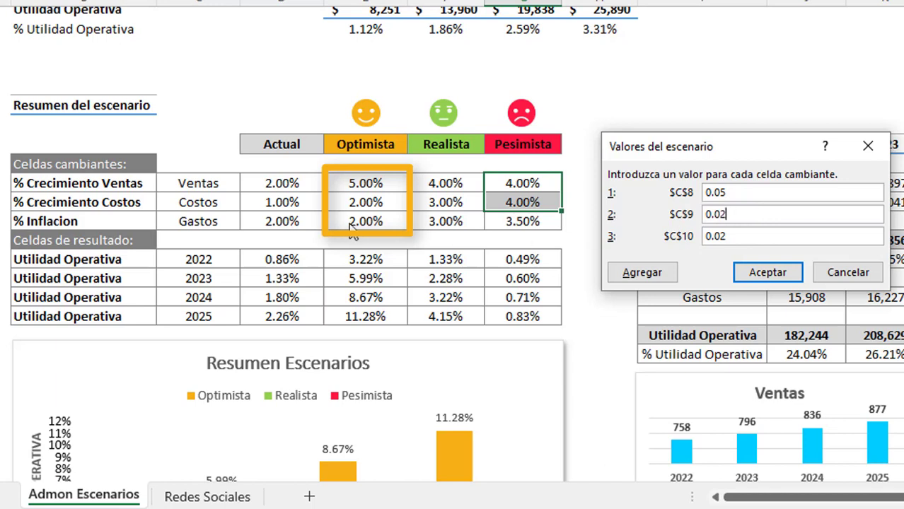
left_click(763, 270)
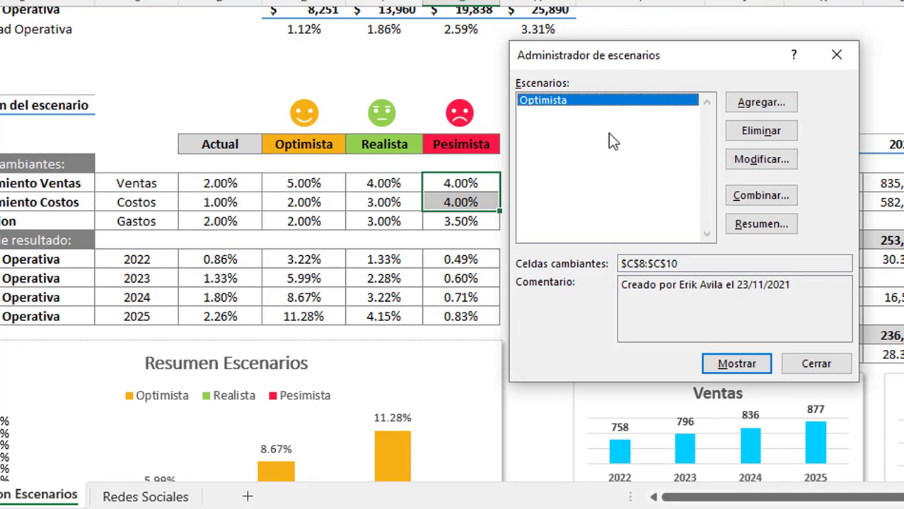
Add a new scenario named Realista using changing cells C8:C10.
left_click(762, 103)
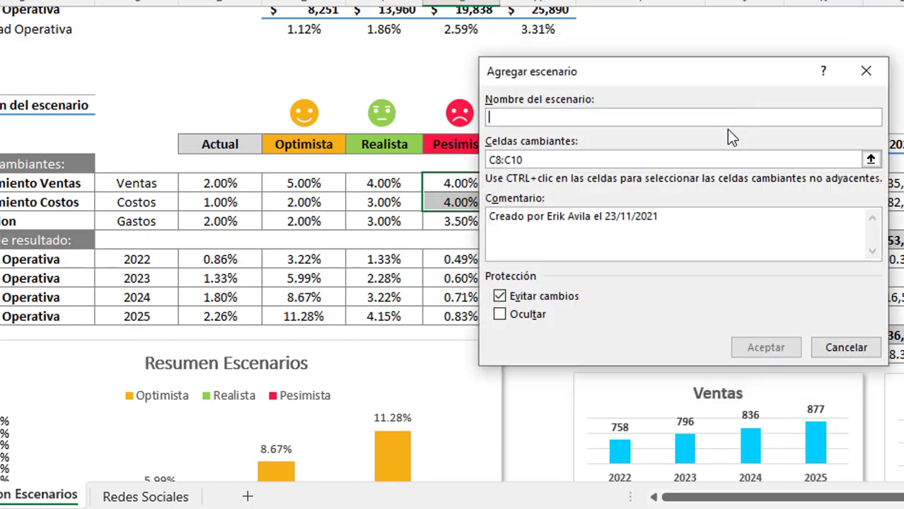
left_click_drag(628, 73, 679, 81)
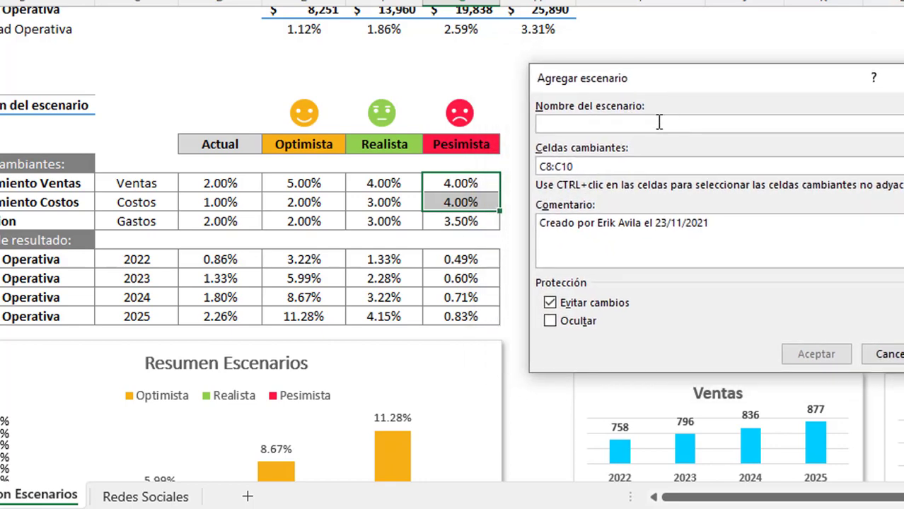
type("Realist")
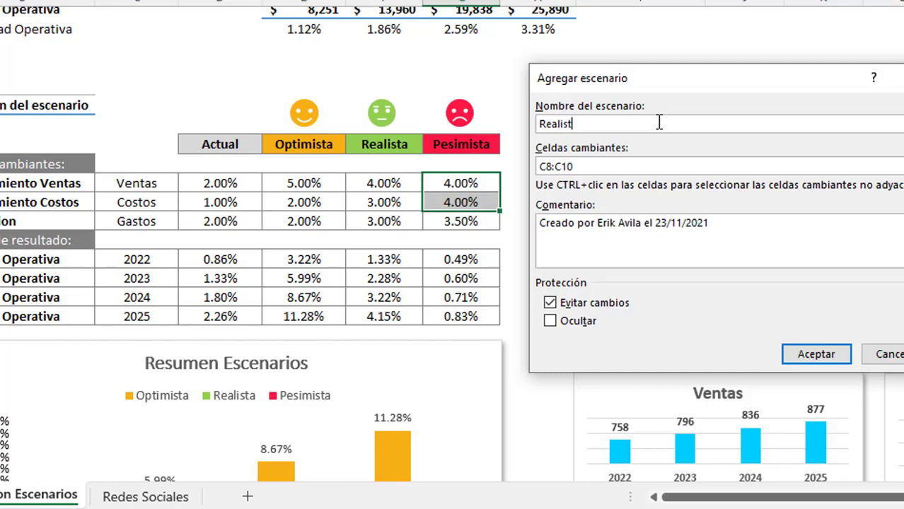
type("a")
key("Tab")
scroll(339, 187, "up", 1)
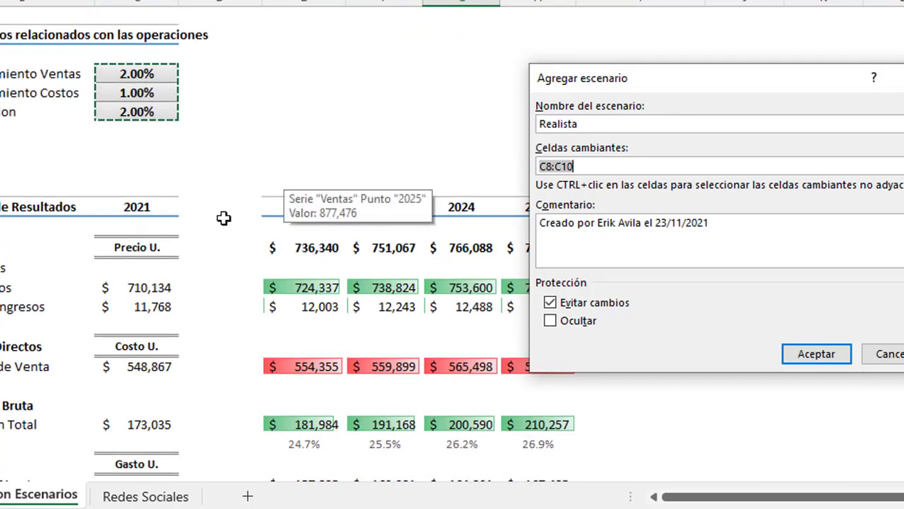
scroll(272, 290, "down", 2)
scroll(274, 295, "down", 5)
scroll(275, 295, "down", 7)
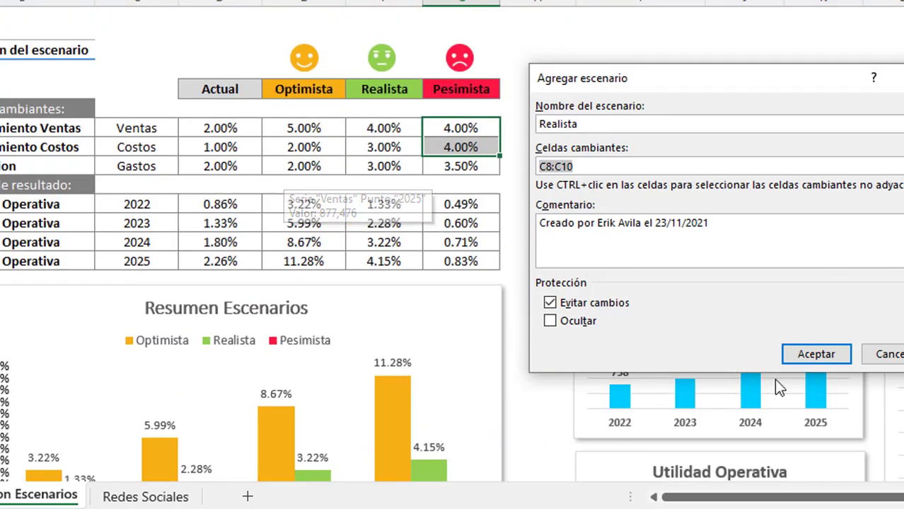
Save Realista with values 0.04, 0.03 and 0.03.
left_click(814, 354)
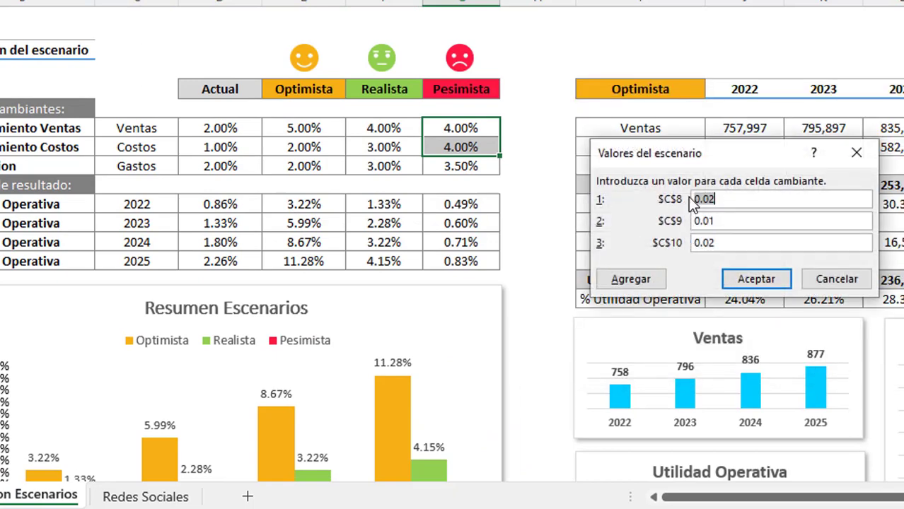
left_click_drag(641, 157, 602, 93)
type("0.04")
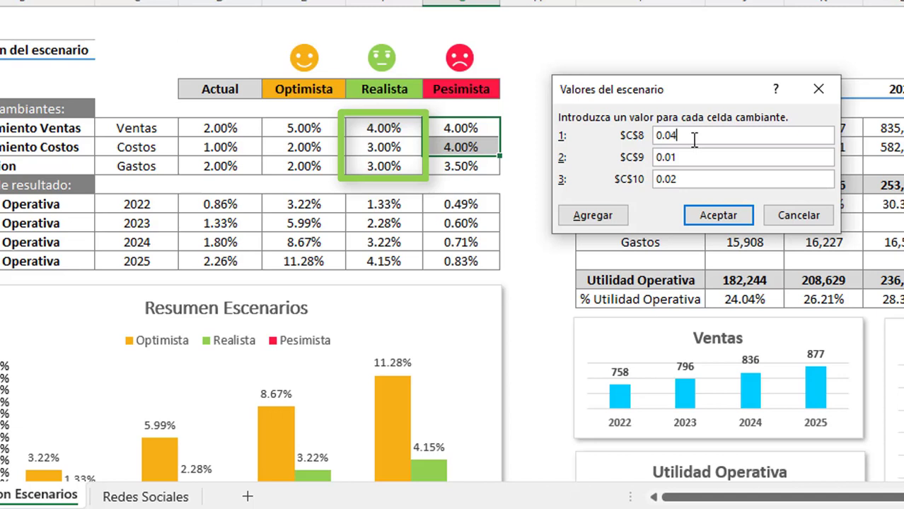
key("Tab")
key("Tab")
left_click(717, 215)
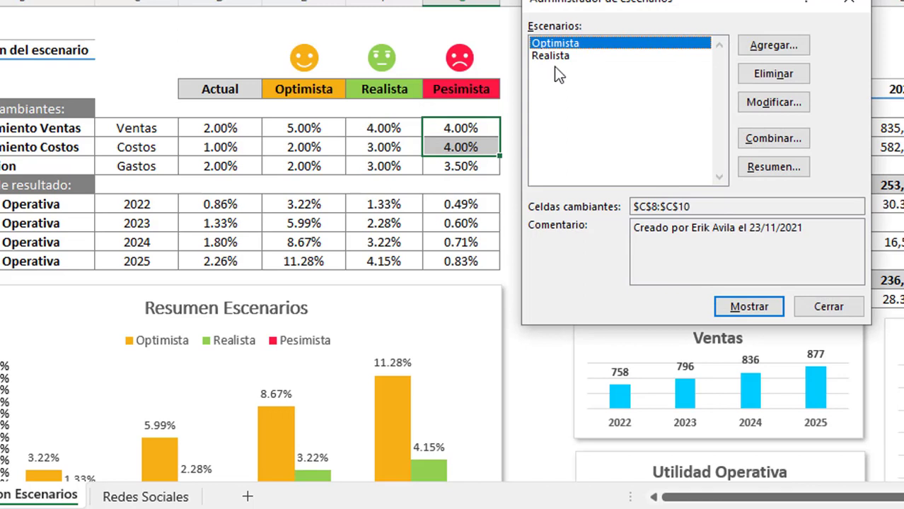
left_click(774, 45)
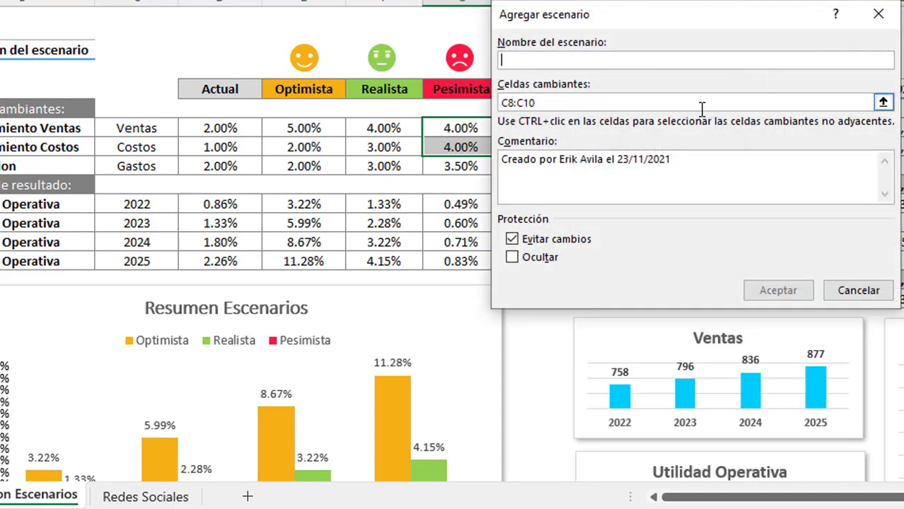
Name the third scenario Pesimista and enter its C8:C10 values 0.04, 0.04 and 0.035.
type("Pesi")
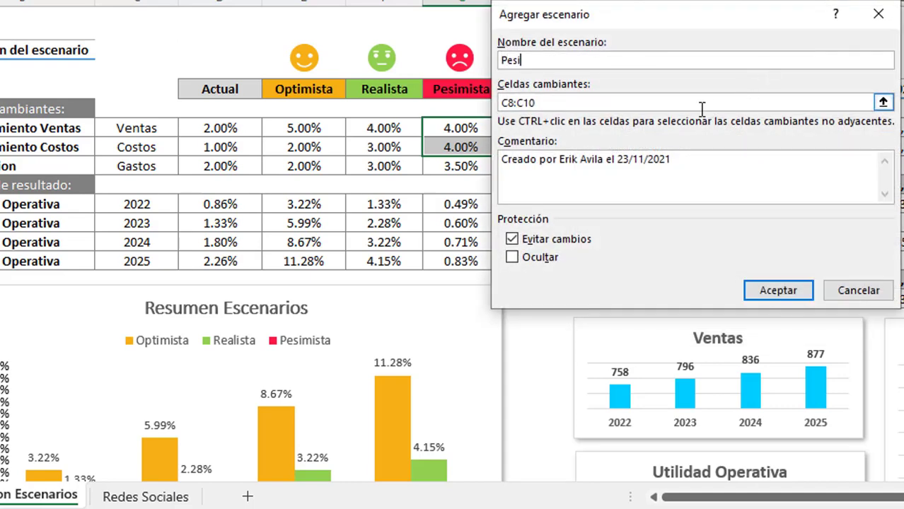
type("mista")
key("Tab")
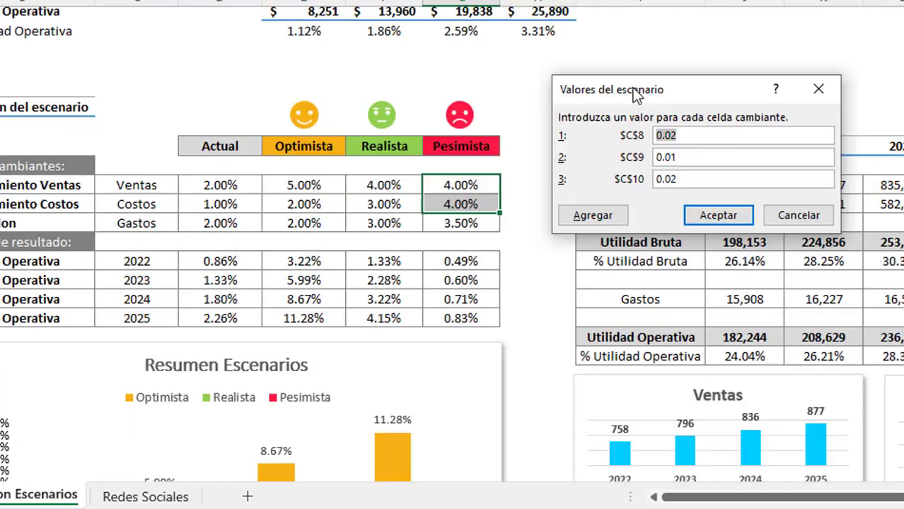
key("Return")
left_click_drag(633, 128, 636, 136)
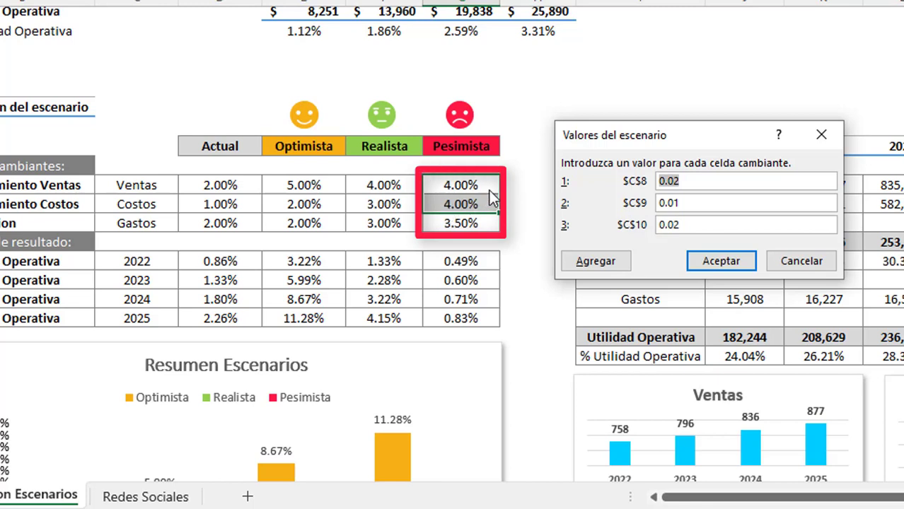
left_click(727, 184)
key("Tab")
type("0.04")
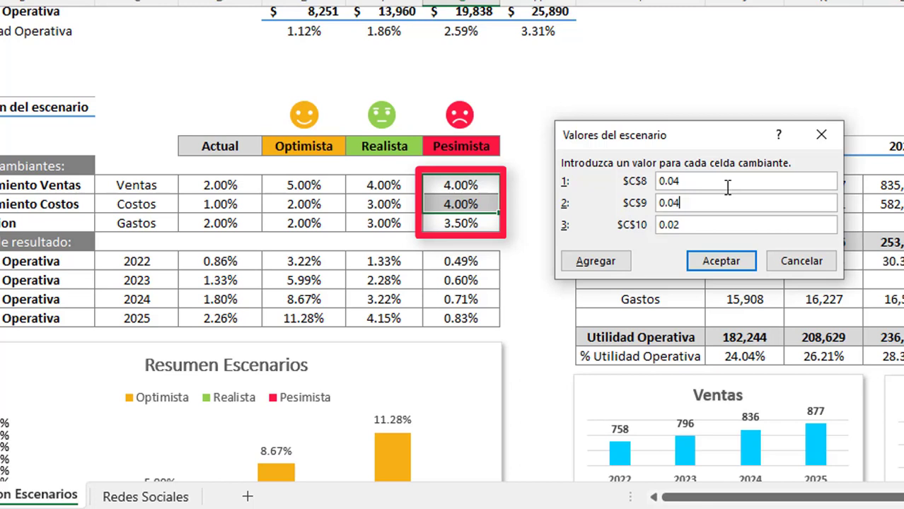
key("Tab")
Finish the 0.035 value, save the Pesimista scenario, and begin a scenario summary report.
type("5")
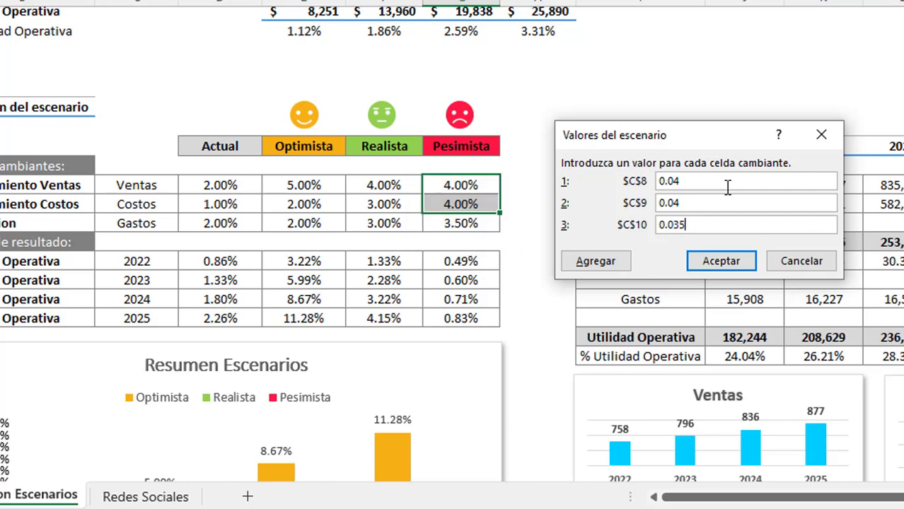
left_click(736, 251)
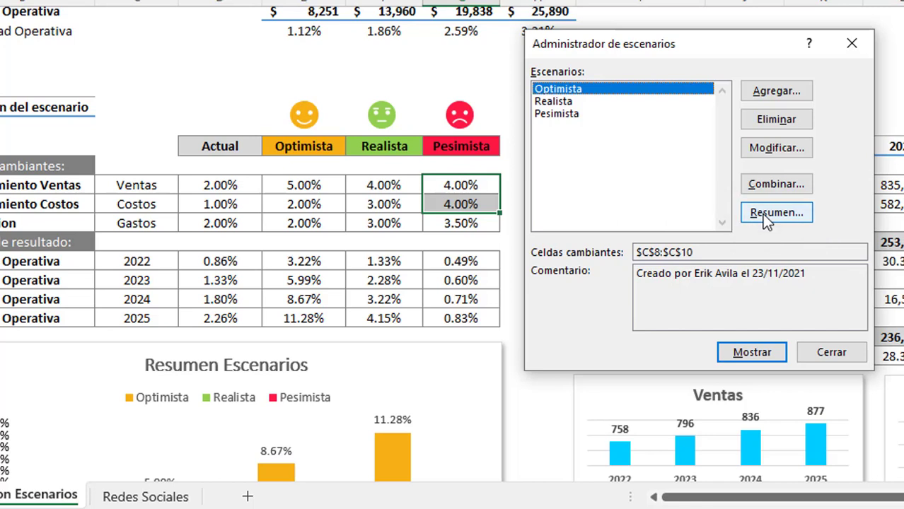
left_click(764, 214)
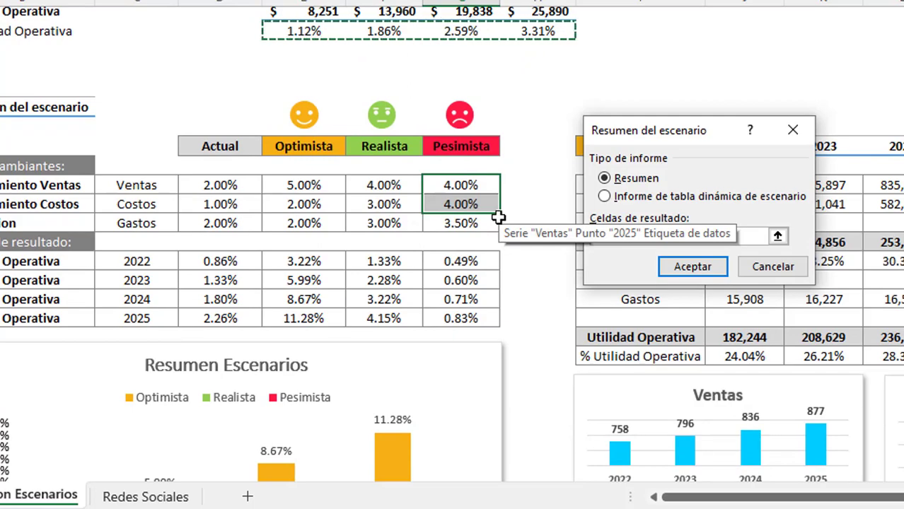
scroll(498, 217, "up", 2)
scroll(499, 217, "up", 2)
scroll(353, 212, "up", 3)
scroll(300, 276, "up", 2)
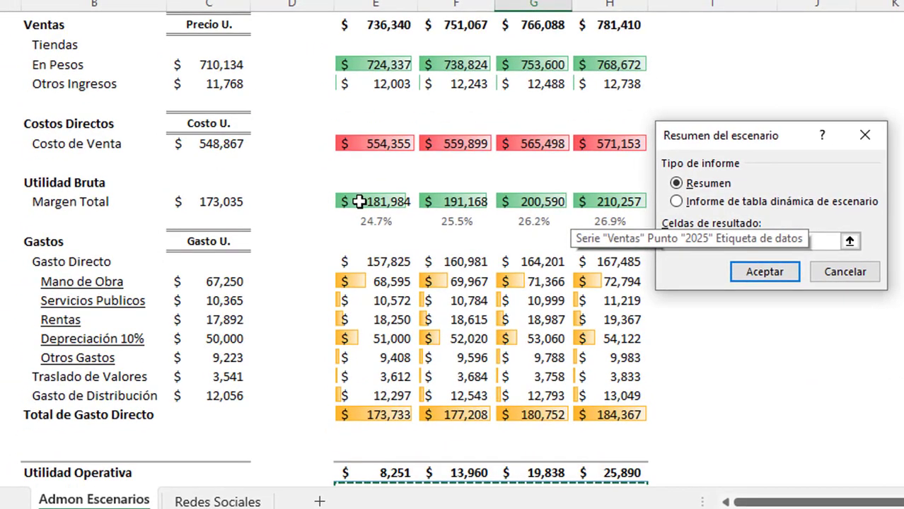
scroll(364, 212, "down", 1)
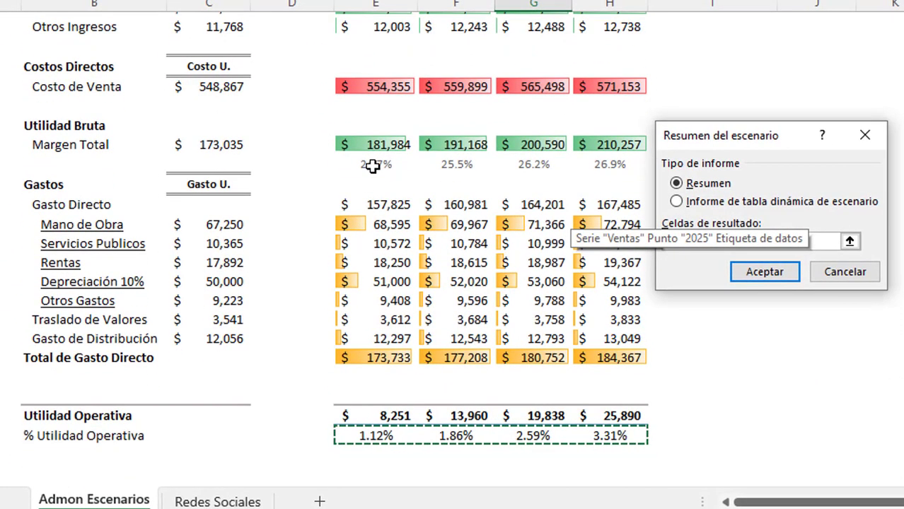
scroll(382, 234, "down", 1)
scroll(340, 302, "down", 1)
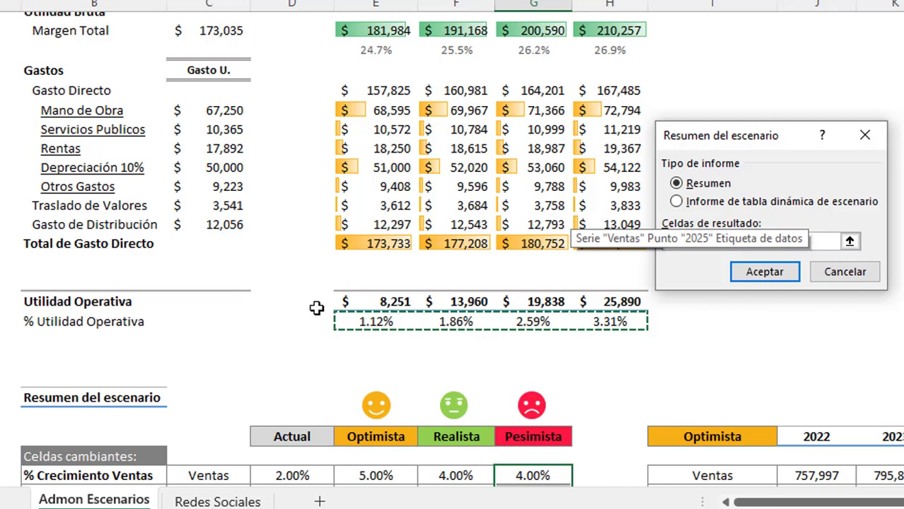
scroll(313, 338, "down", 1)
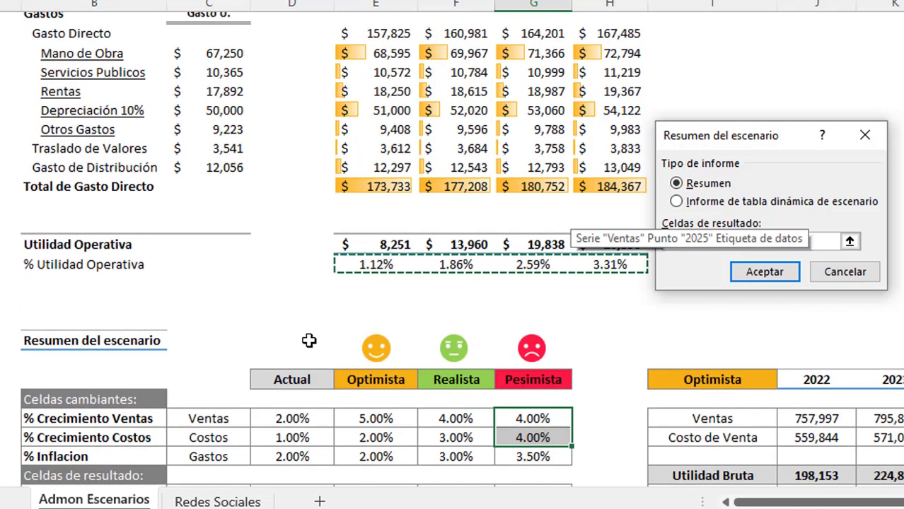
scroll(309, 341, "down", 1)
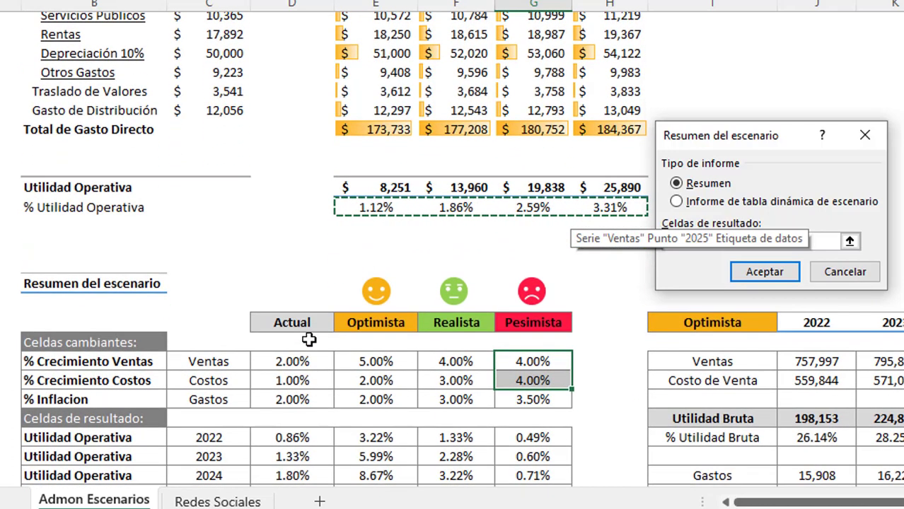
scroll(309, 340, "down", 1)
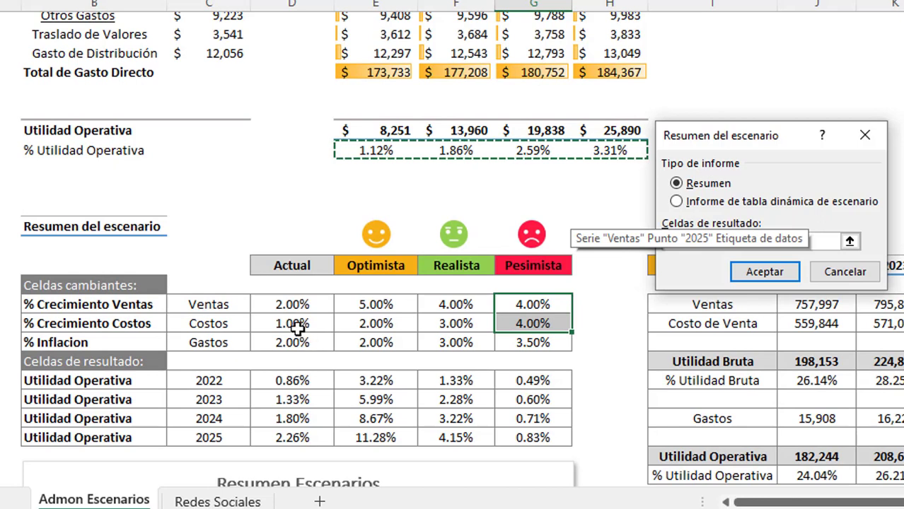
scroll(584, 229, "down", 1)
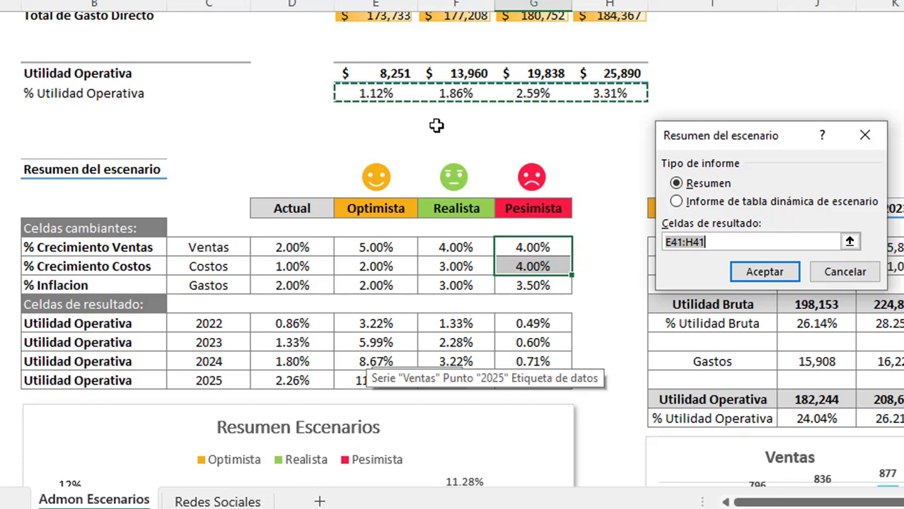
Set the summary's result cells to E41:H41 and generate the report.
type("=$H$44")
scroll(419, 111, "up", 1)
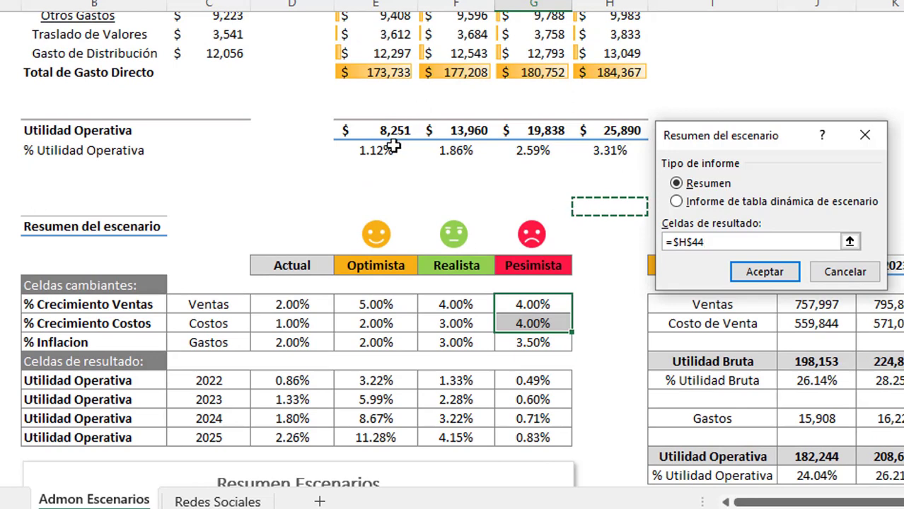
left_click_drag(382, 146, 590, 149)
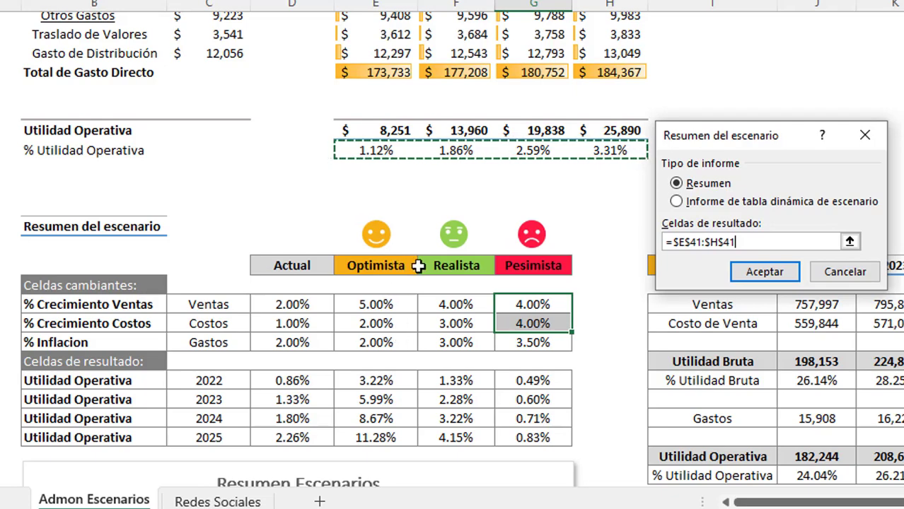
left_click(783, 278)
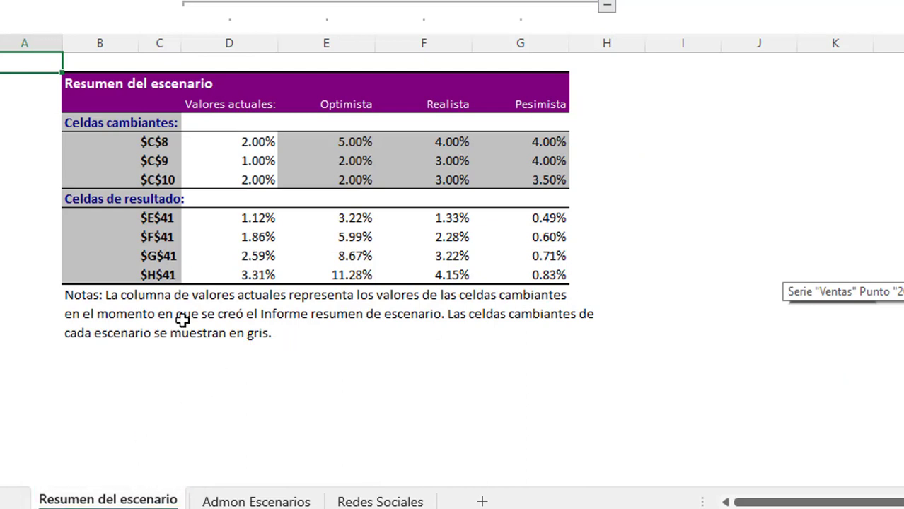
left_click(234, 219)
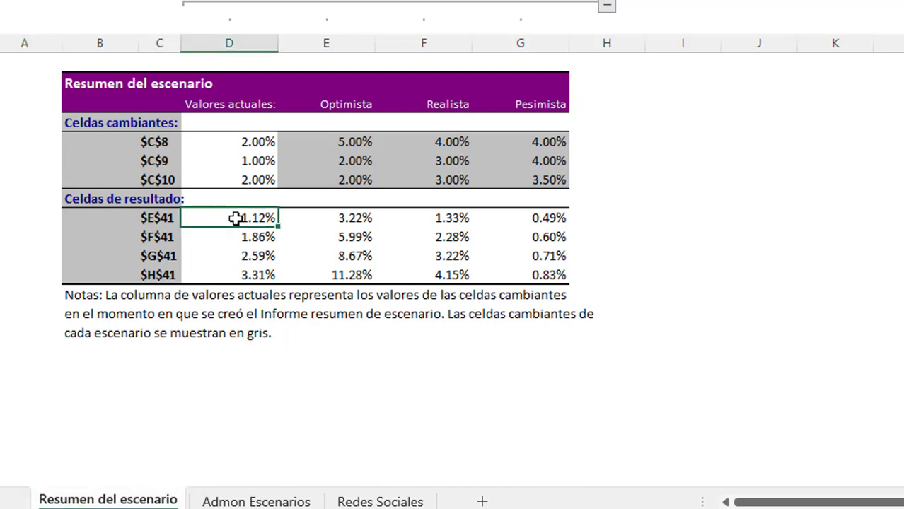
left_click(253, 139)
left_click(173, 142)
left_click(244, 145)
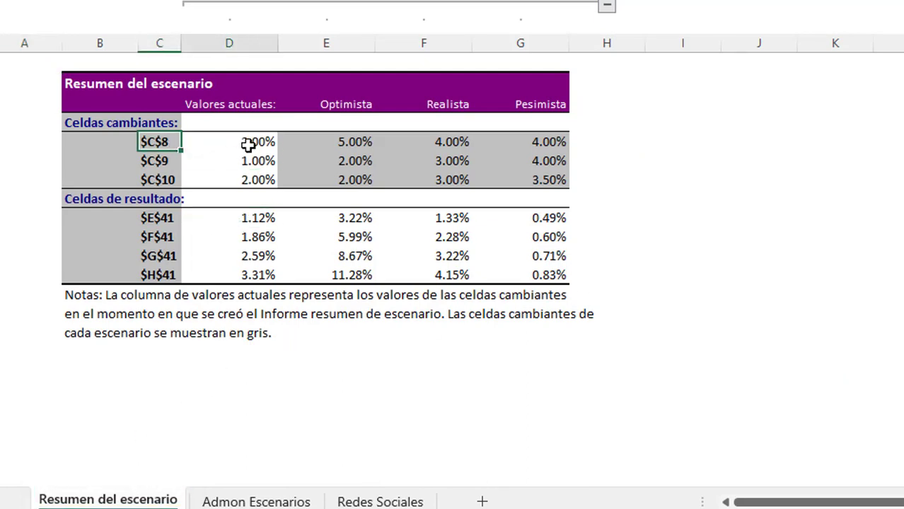
left_click(244, 175)
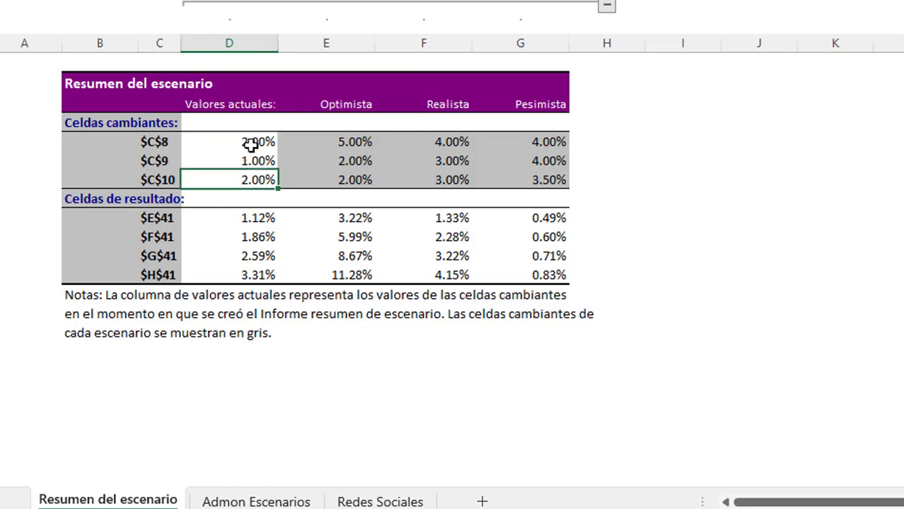
left_click_drag(248, 144, 246, 177)
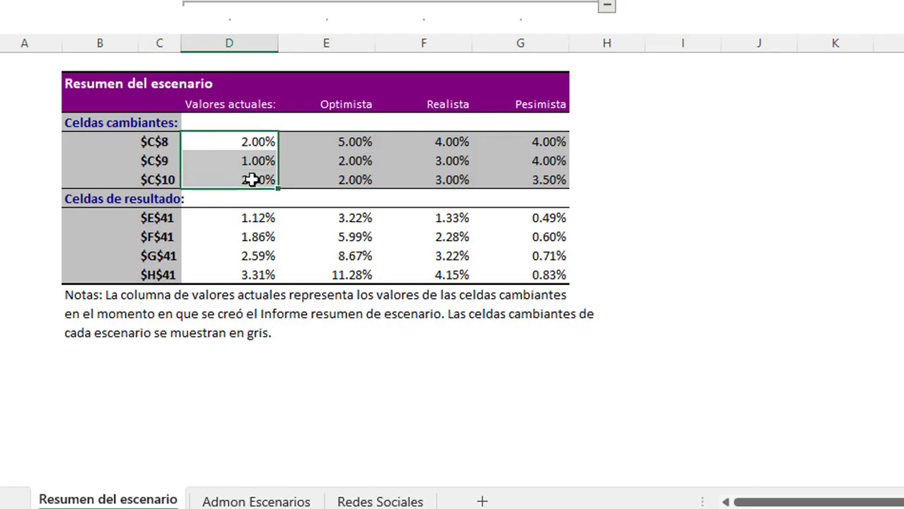
left_click(242, 499)
scroll(216, 350, "up", 6)
scroll(216, 350, "up", 6)
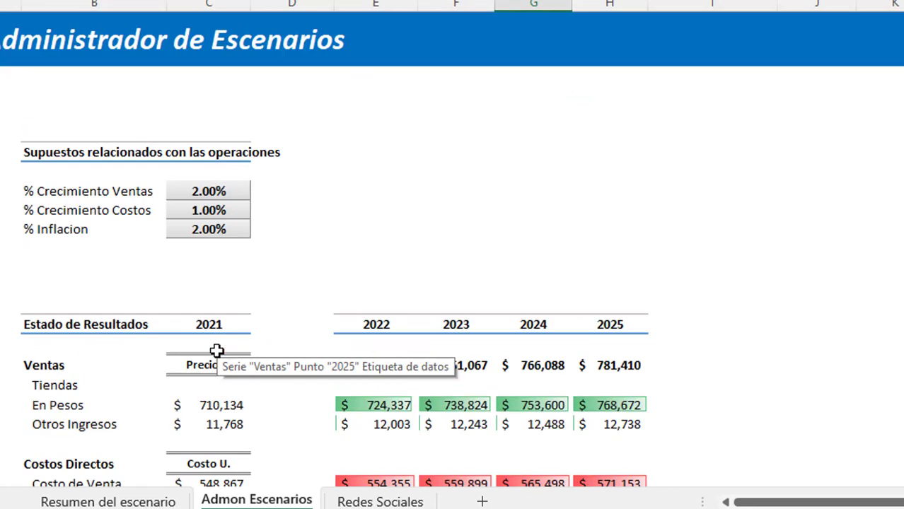
left_click_drag(204, 192, 209, 228)
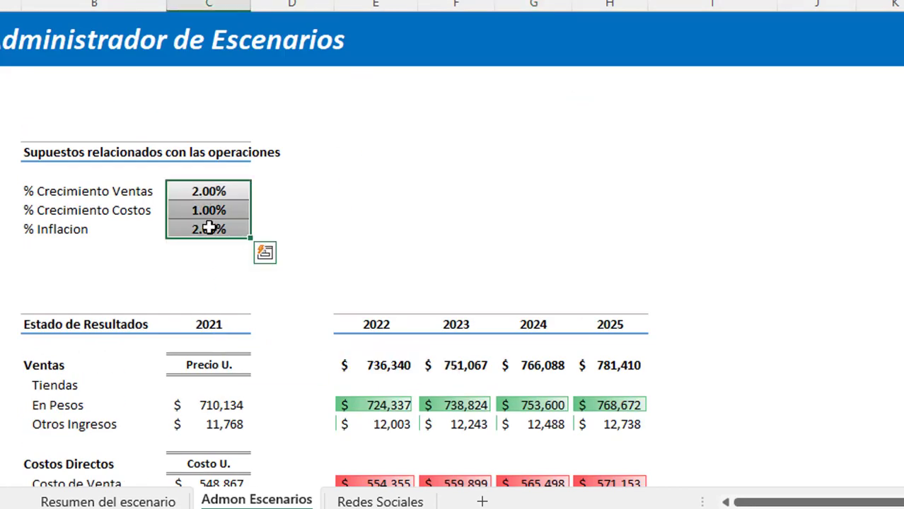
left_click(107, 501)
mouse_move(354, 145)
left_mouse_down()
mouse_move(362, 176)
mouse_move(513, 176)
left_mouse_up()
left_click(265, 498)
scroll(288, 398, "down", 4)
scroll(288, 398, "down", 5)
scroll(288, 399, "down", 5)
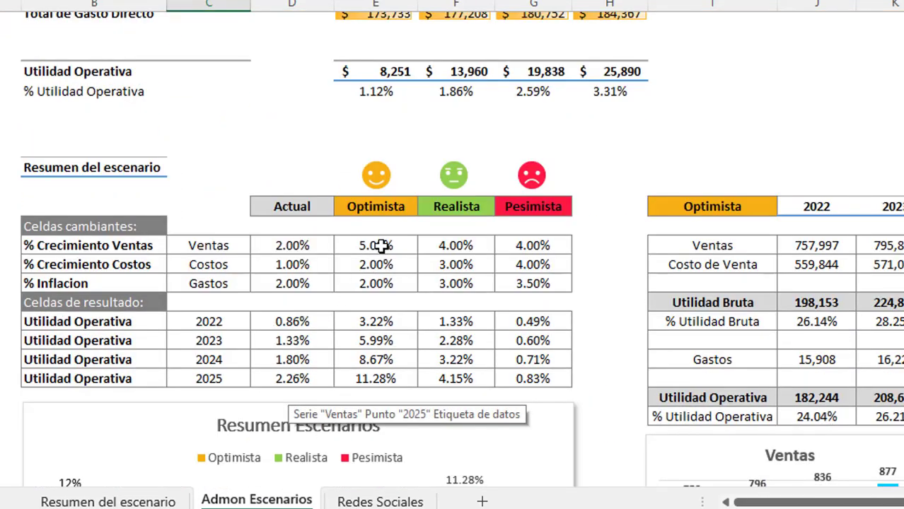
left_click_drag(379, 246, 514, 285)
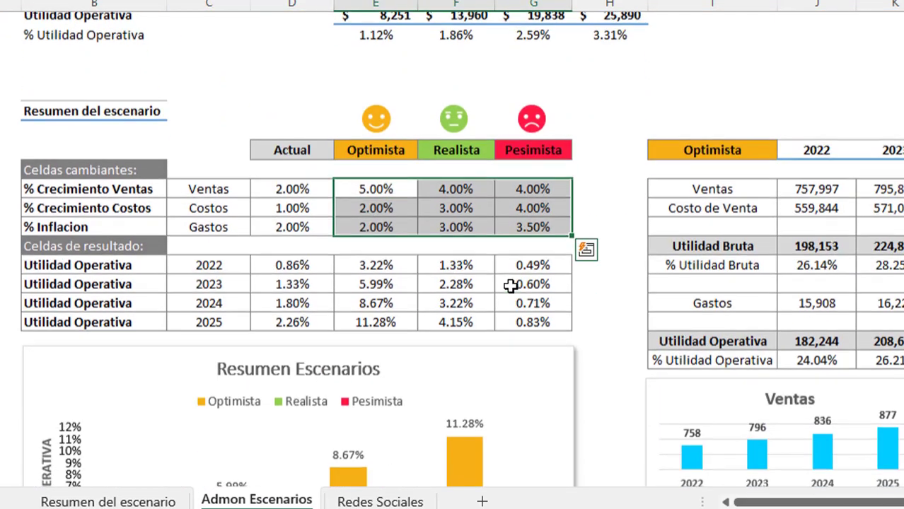
left_click(150, 500)
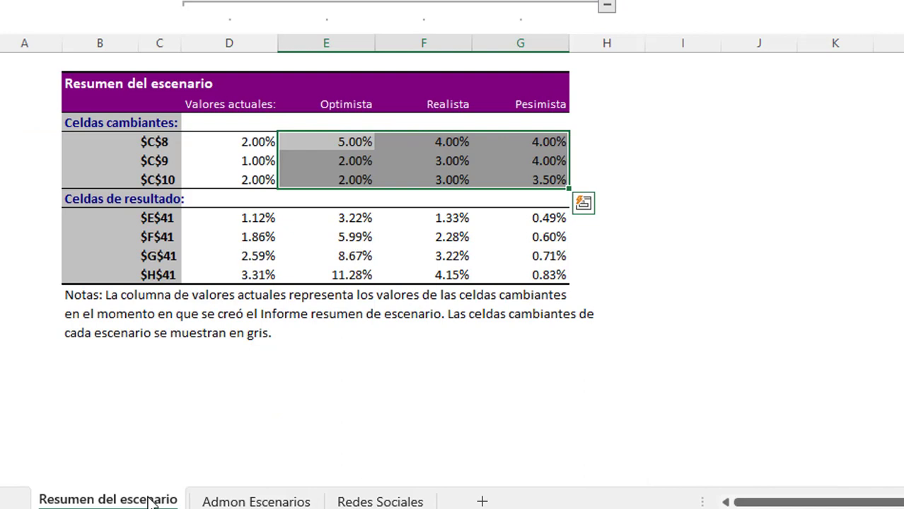
left_click(240, 256)
left_click(248, 237)
left_click(247, 256)
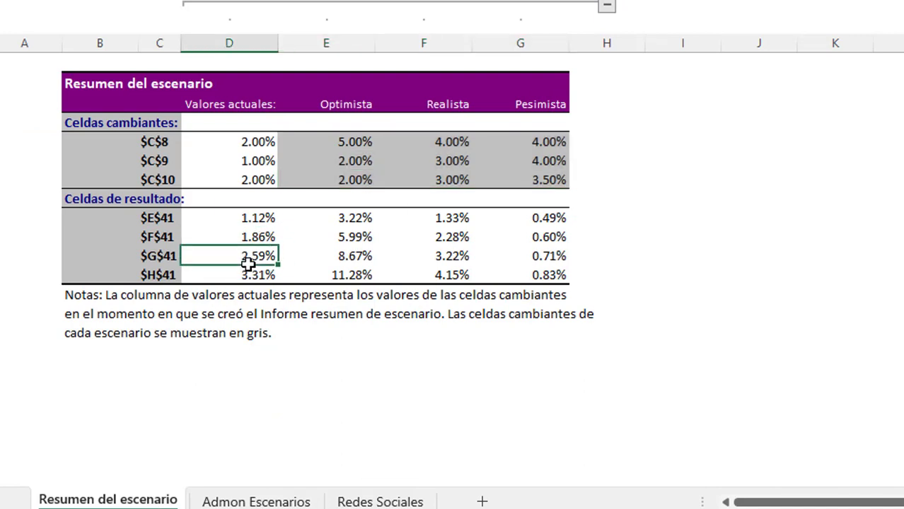
left_click_drag(256, 219, 263, 276)
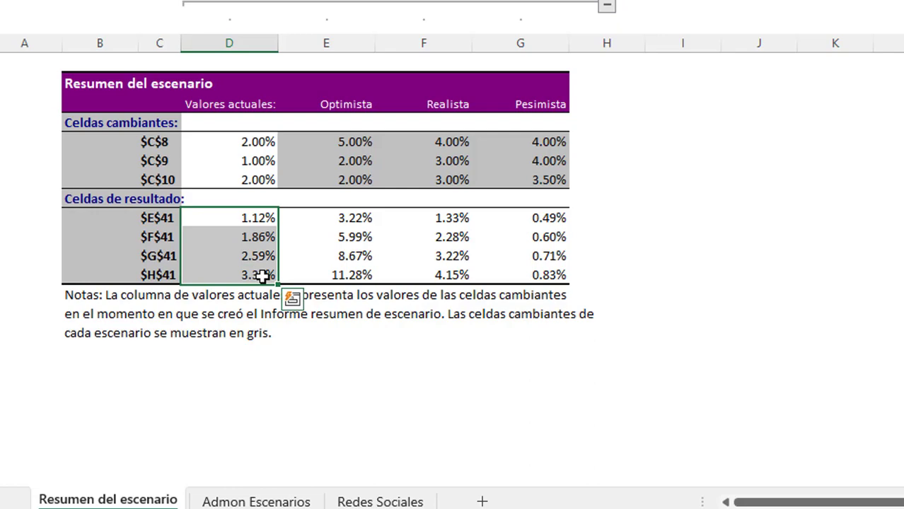
left_click(233, 499)
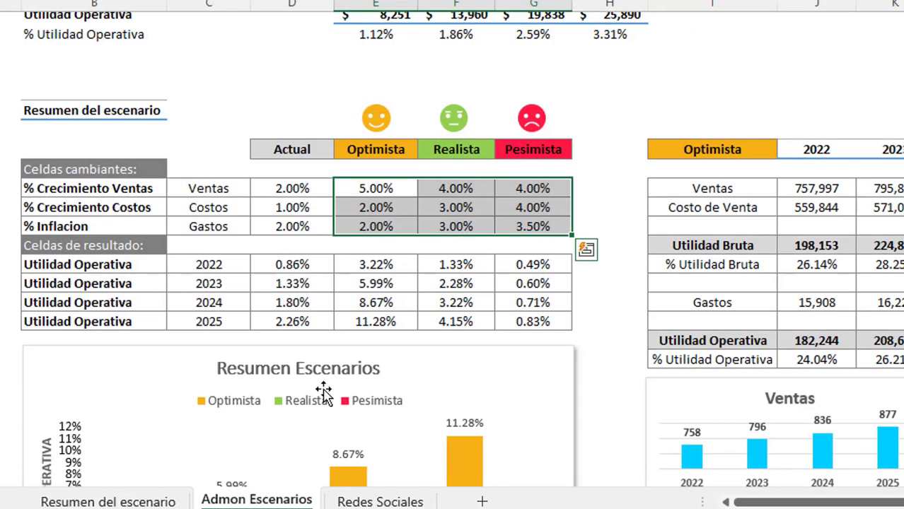
scroll(323, 393, "up", 3)
scroll(323, 389, "up", 1)
left_click_drag(371, 263, 587, 265)
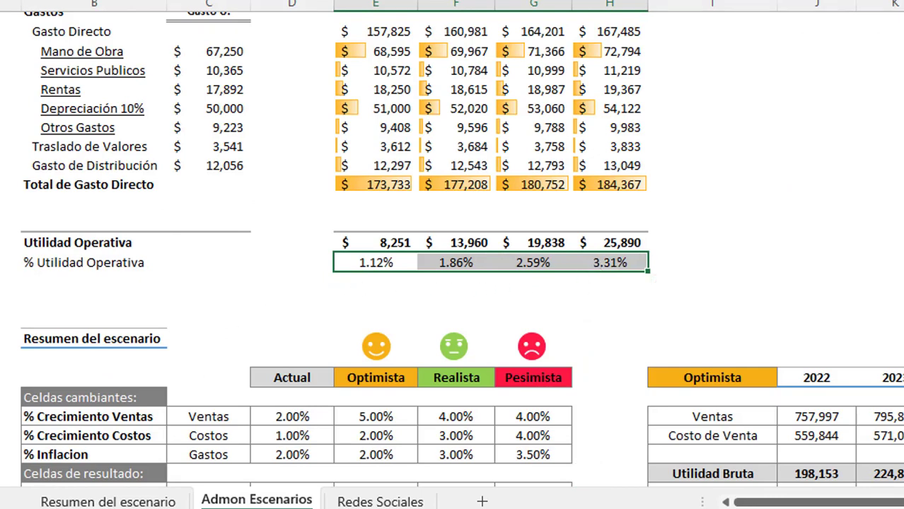
left_click(108, 502)
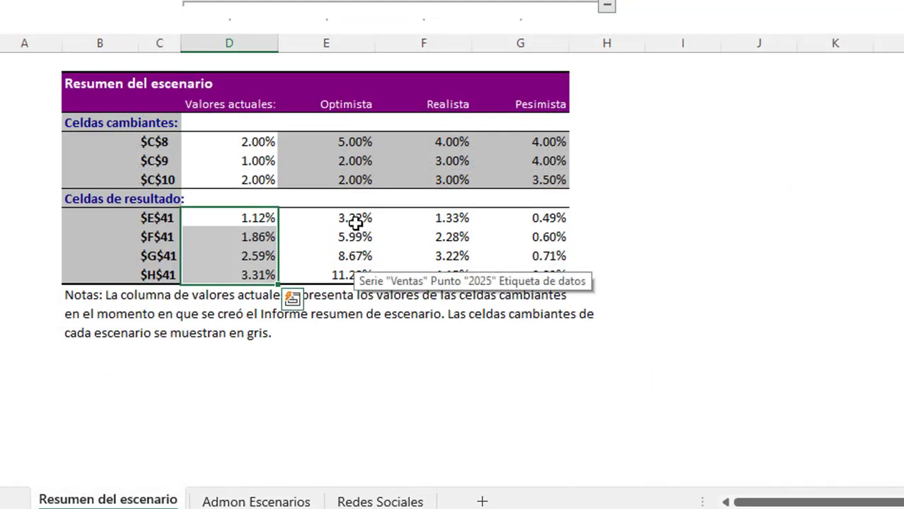
left_click_drag(355, 222, 376, 274)
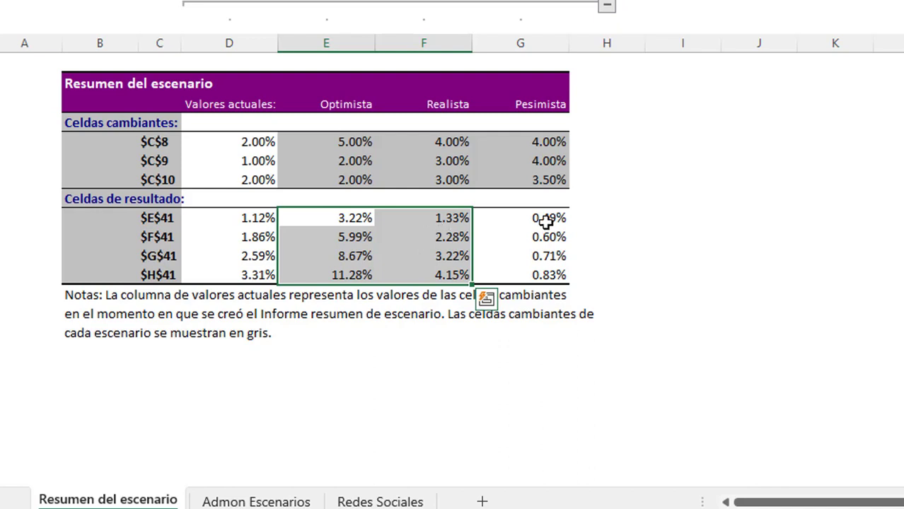
left_click_drag(546, 222, 371, 277)
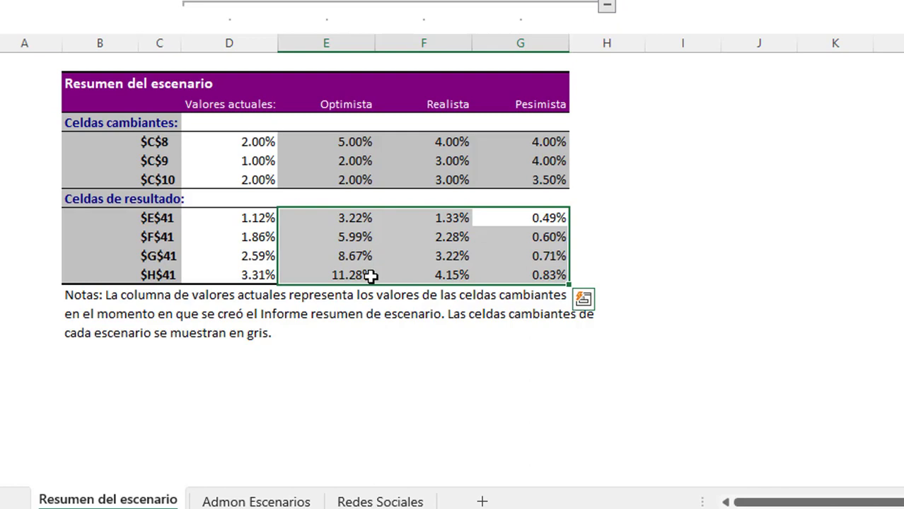
left_click(147, 220)
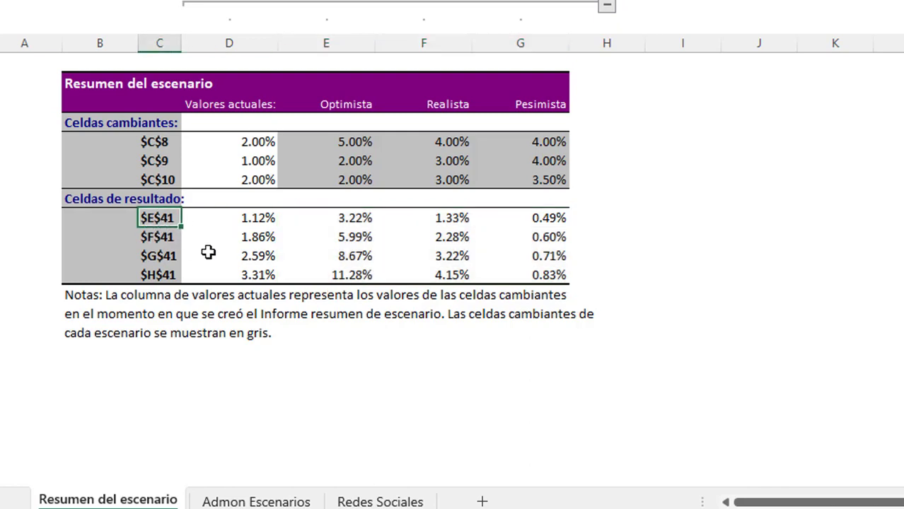
left_click(256, 501)
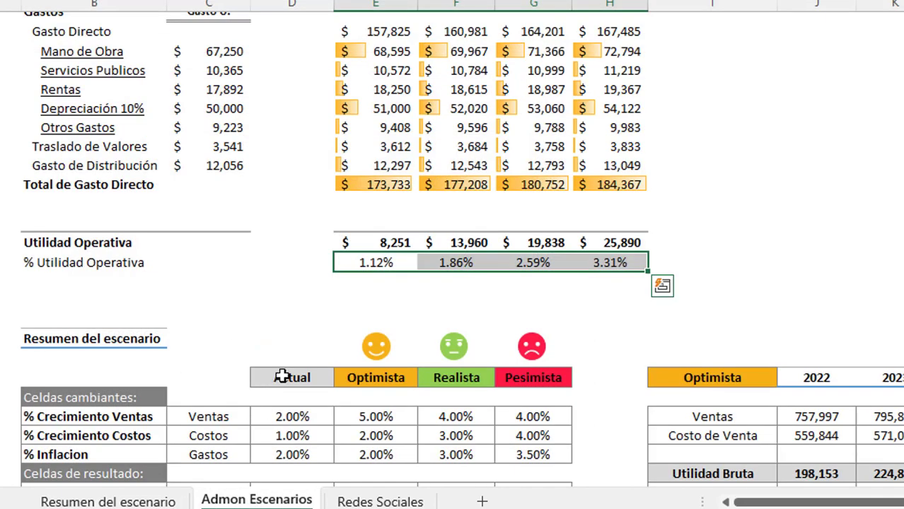
left_click(371, 266)
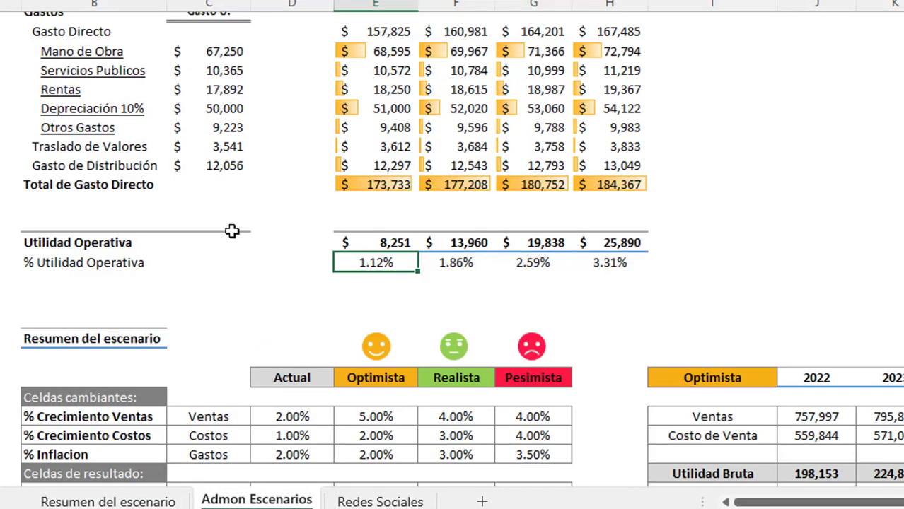
On Resumen del escenario, replace the result-row addresses with 2022, 2023, 2024 and 2025.
key("ctrl+Page_Up")
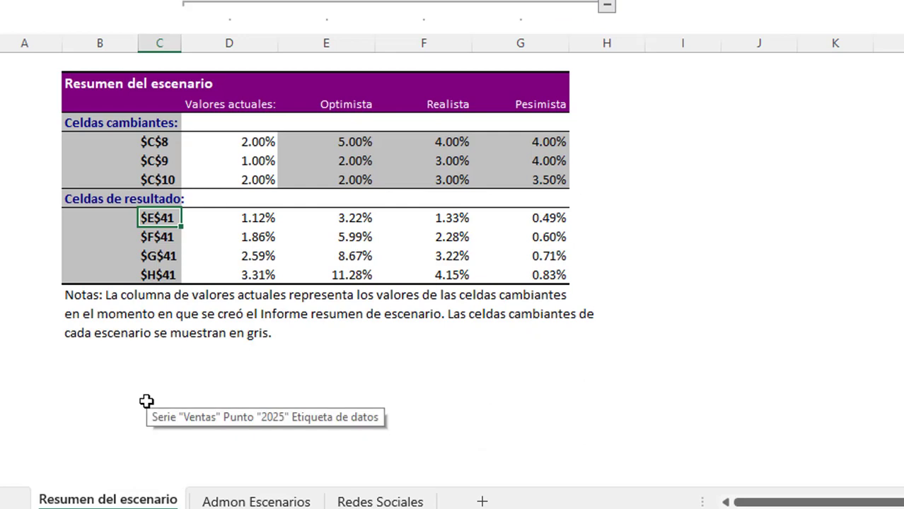
type("2022")
key("Return")
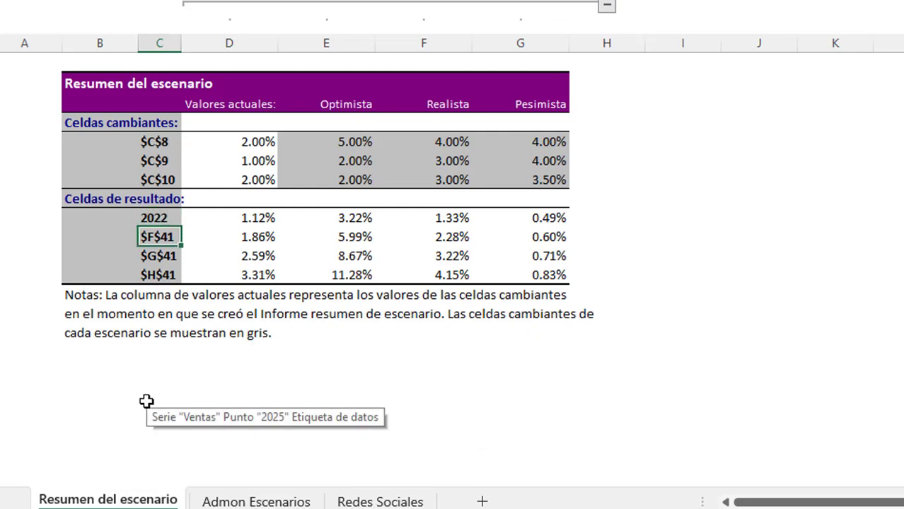
type("2023")
key("Return")
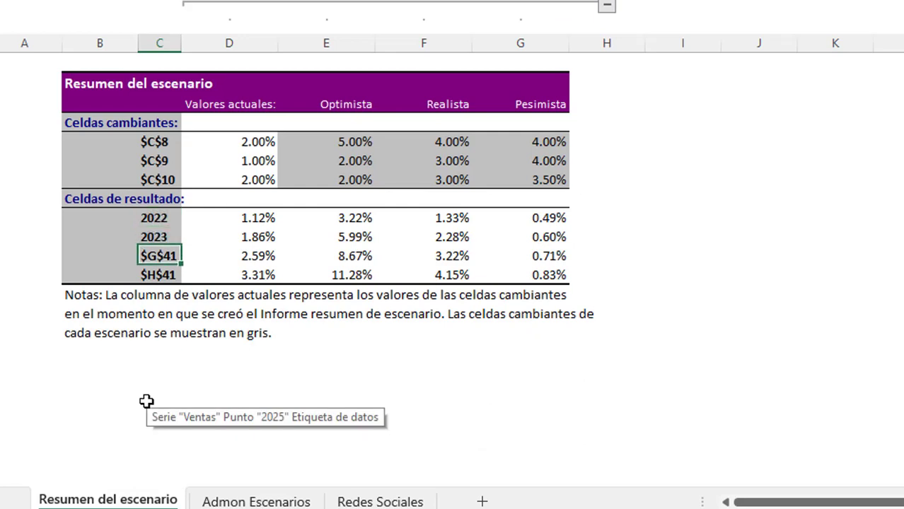
type("20")
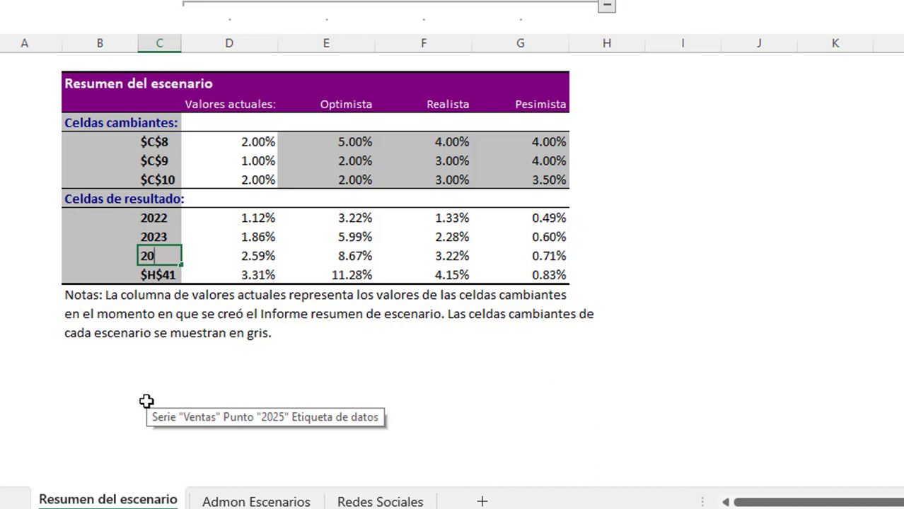
type("24")
key("Return")
type("23")
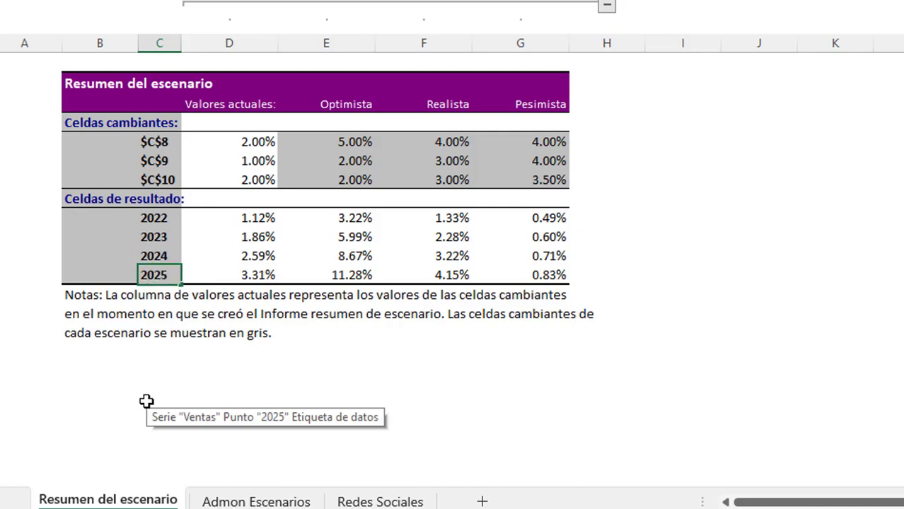
key("Down")
Review the report's year labels, scenario result values and the $C$8 changing-cell label.
left_click(174, 230)
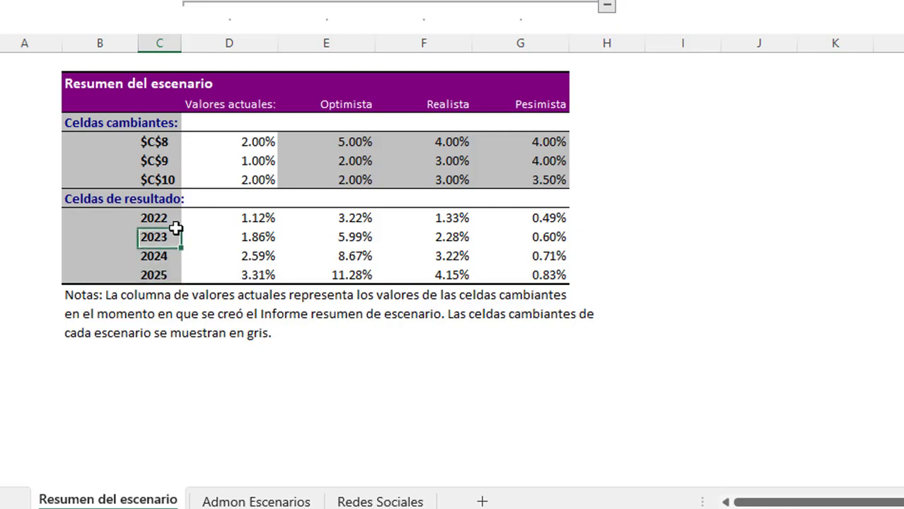
left_click(236, 232)
left_click_drag(367, 218, 361, 276)
left_click(439, 220)
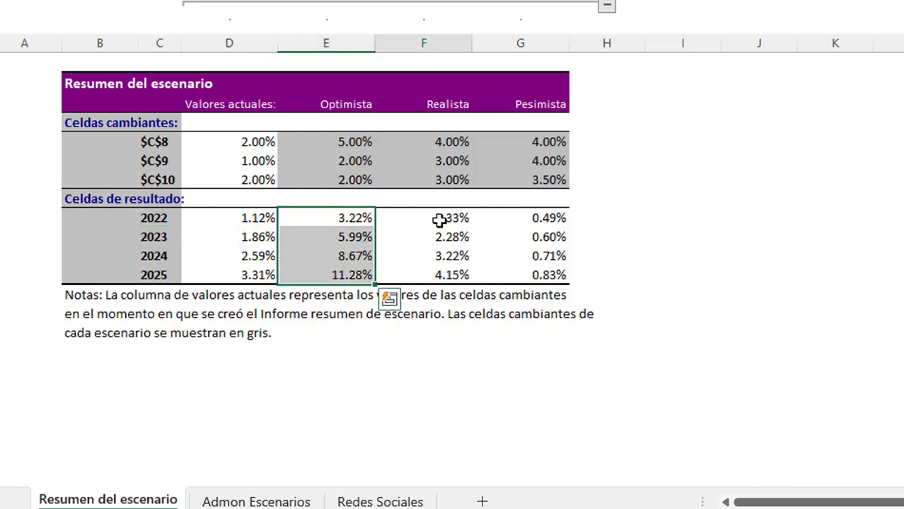
left_click_drag(439, 220, 439, 237)
left_click(223, 177)
left_click(153, 148)
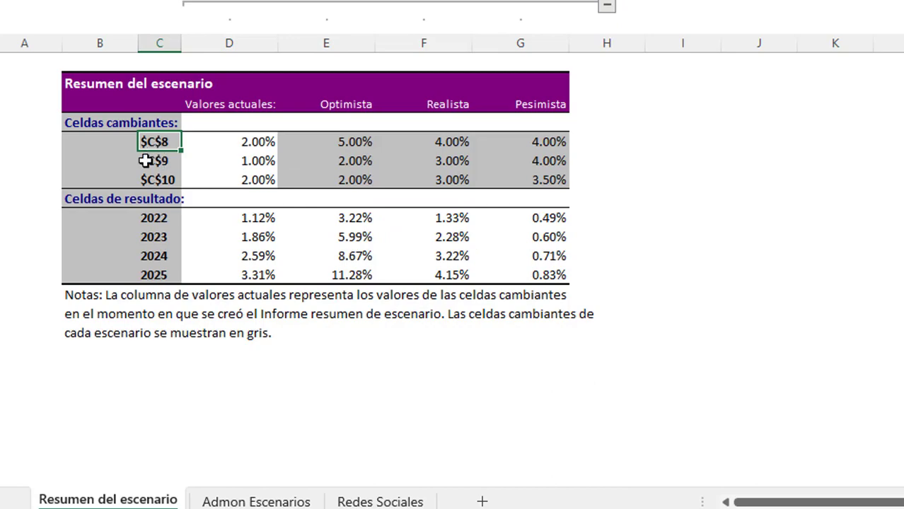
Copy the assumption labels B8:B10 from Admon Escenarios over the report's changing-cell addresses.
left_click(254, 499)
scroll(169, 346, "up", 8)
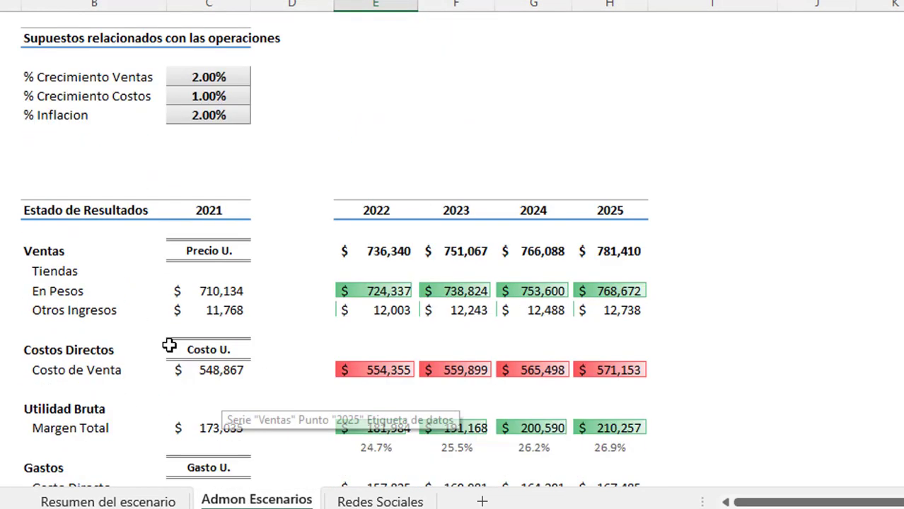
scroll(169, 345, "up", 2)
left_click_drag(84, 191, 111, 227)
key("ctrl+c")
left_click(108, 501)
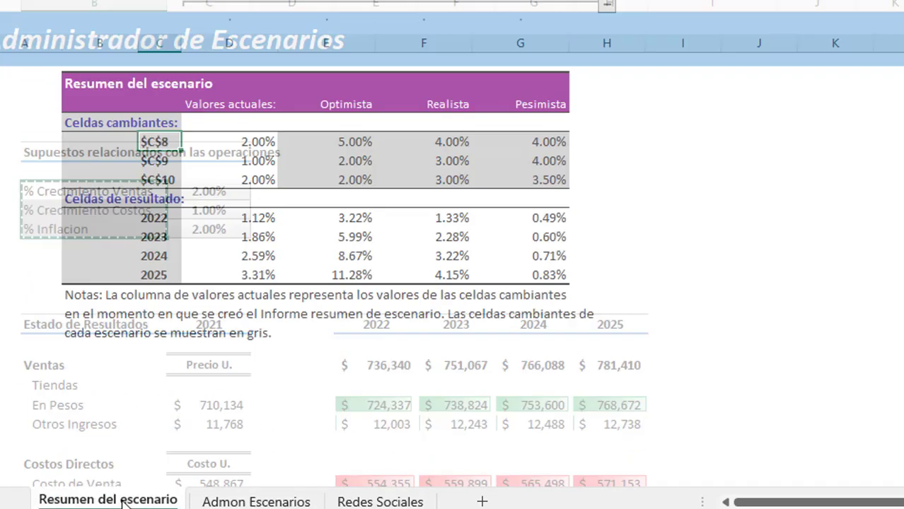
key("ctrl+v")
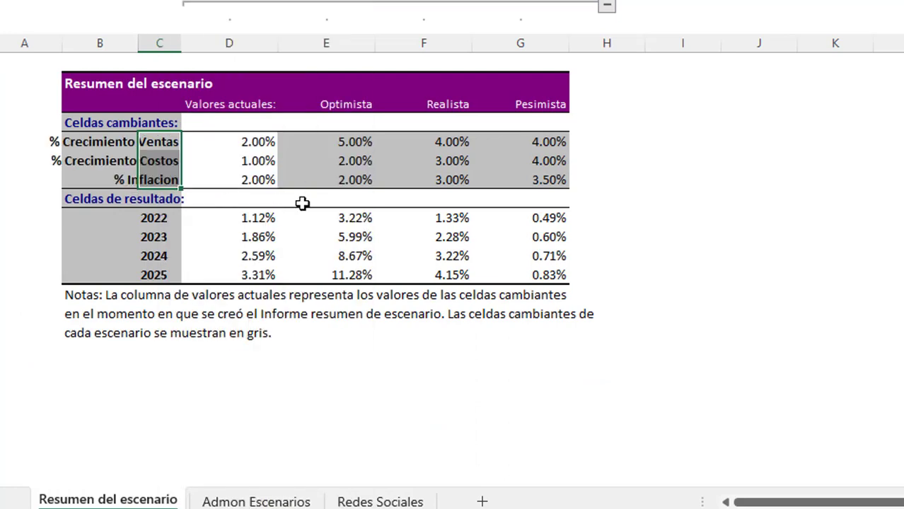
Copy the three scenarios' result values from the report.
left_click(307, 176)
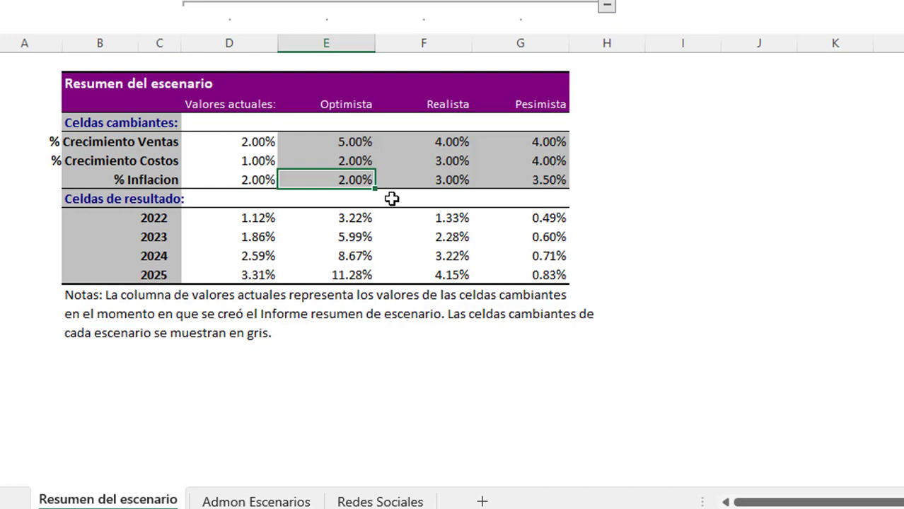
left_click(345, 256)
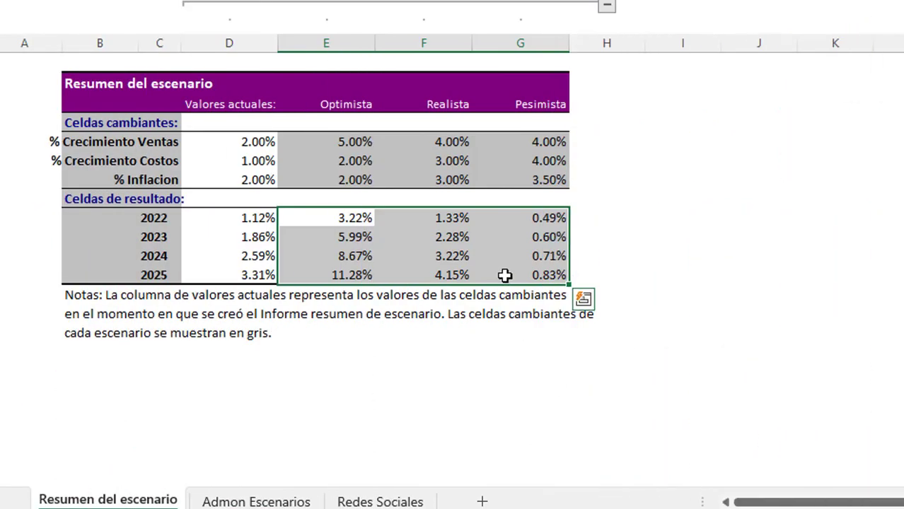
key("ctrl+c")
Paste the copied scenario results into the Admon Escenarios summary table, starting at Optimista 2022.
left_click(229, 501)
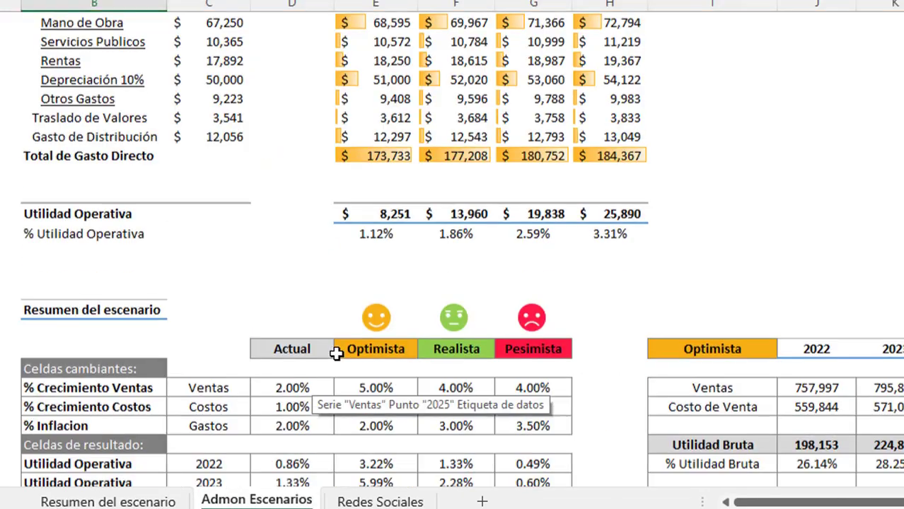
scroll(336, 354, "down", 5)
left_click(373, 207)
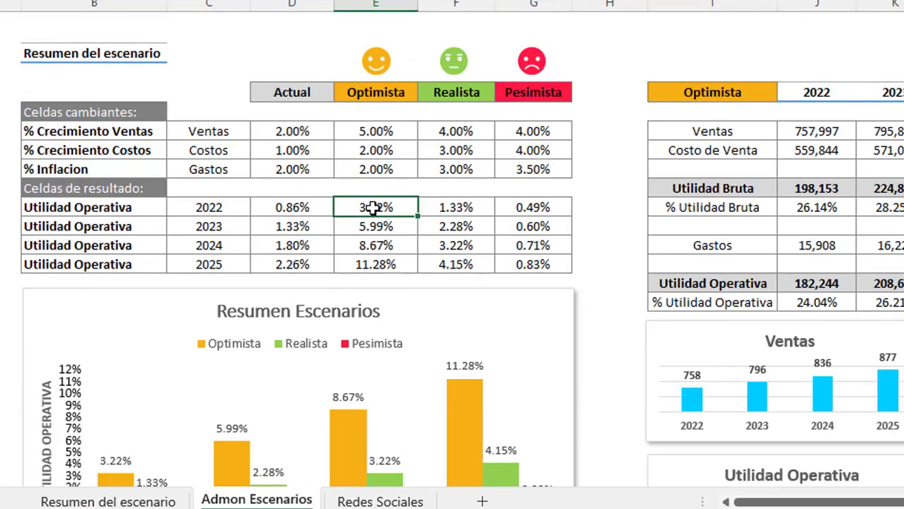
right_click(372, 208)
left_click(444, 97)
scroll(504, 185, "down", 2)
Inspect the Resumen Escenarios chart and the Optimista input cells above the results.
left_click(472, 207)
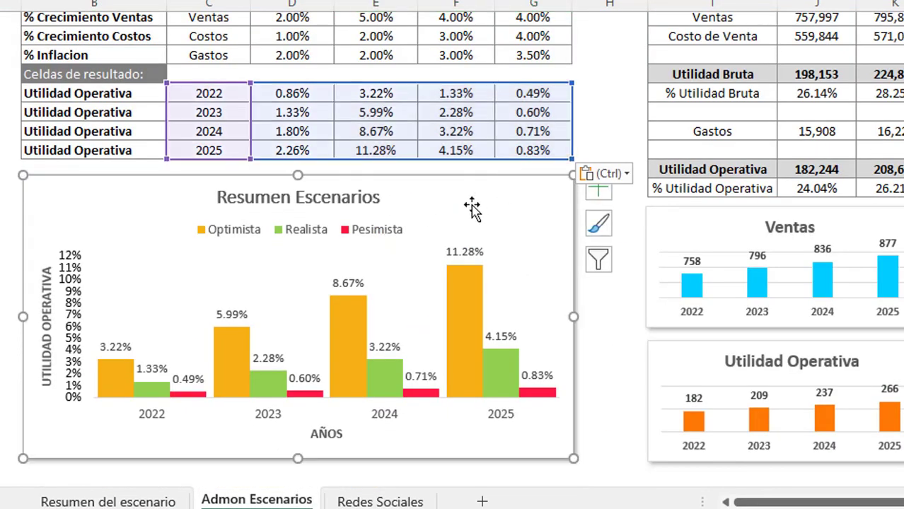
scroll(417, 231, "up", 1)
scroll(417, 231, "up", 1)
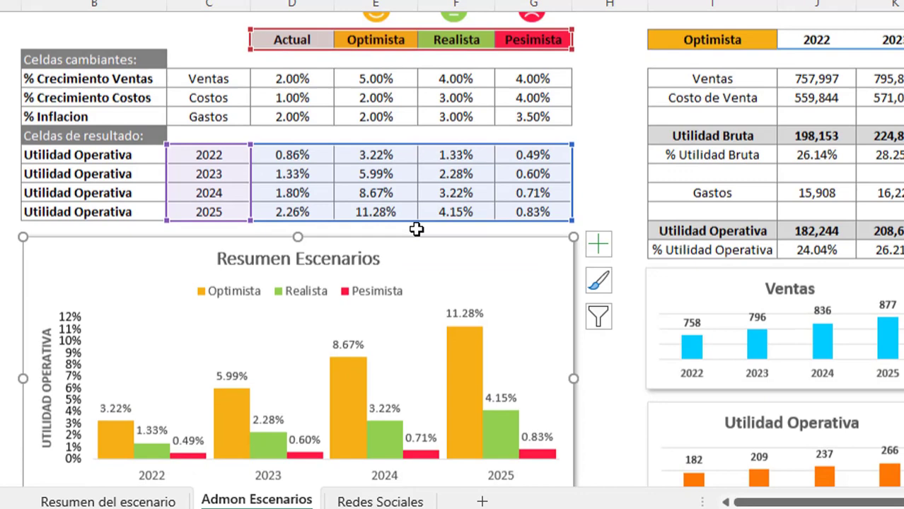
left_click(544, 29)
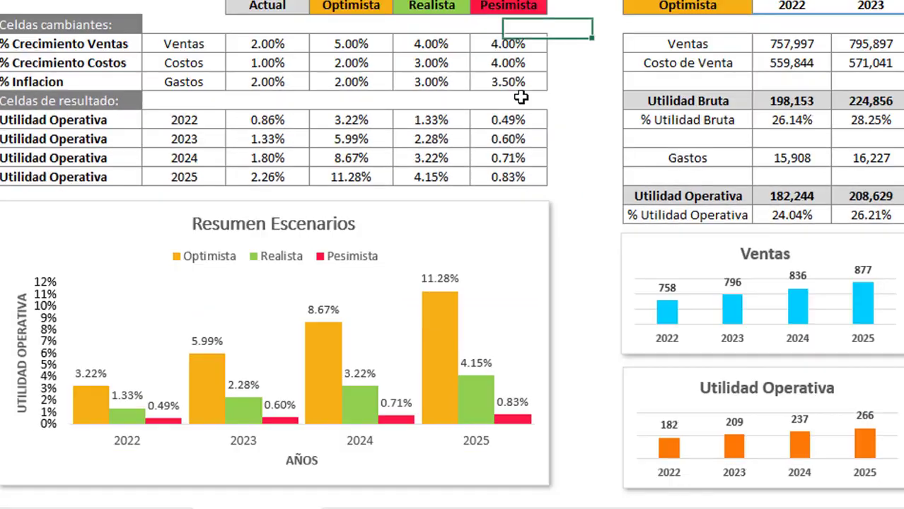
left_click(520, 99)
left_click(381, 99)
left_click(372, 42)
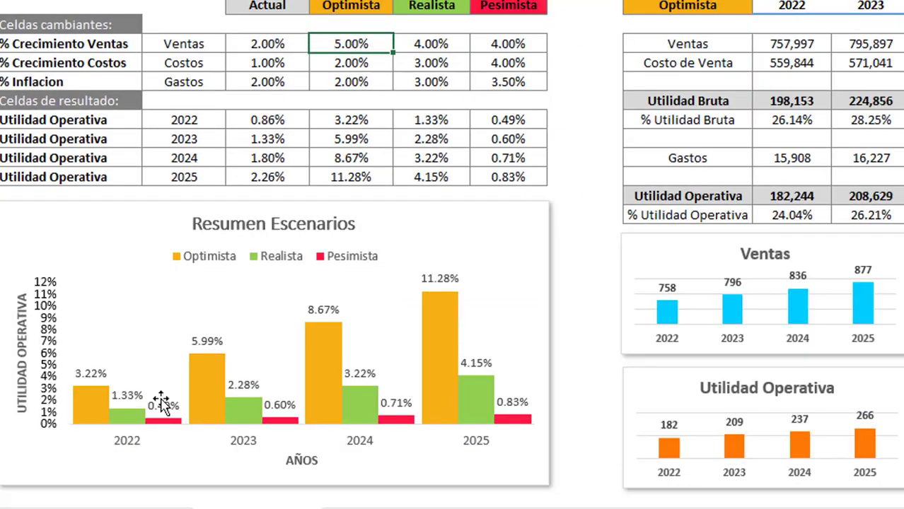
Check the chart's Optimista, Realista and Pesimista series against the 2022–2025 results.
left_click(90, 421)
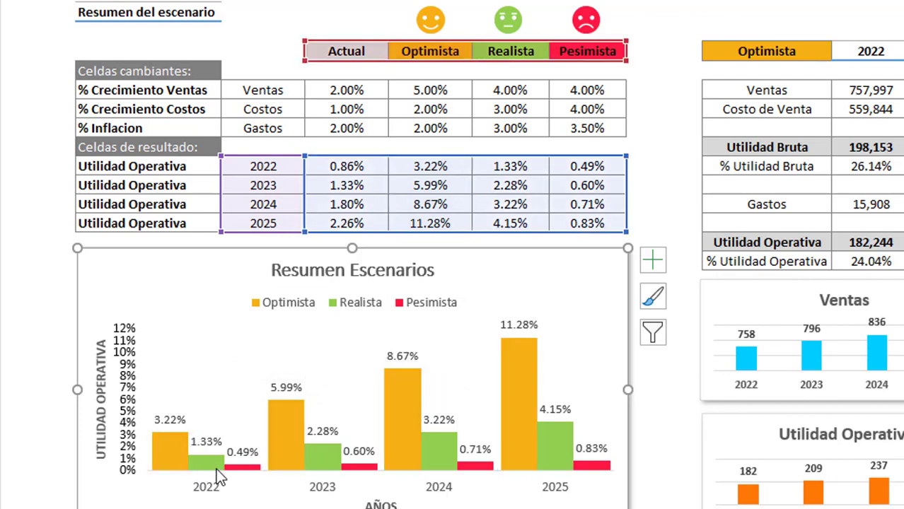
left_click(216, 478)
left_click(217, 464)
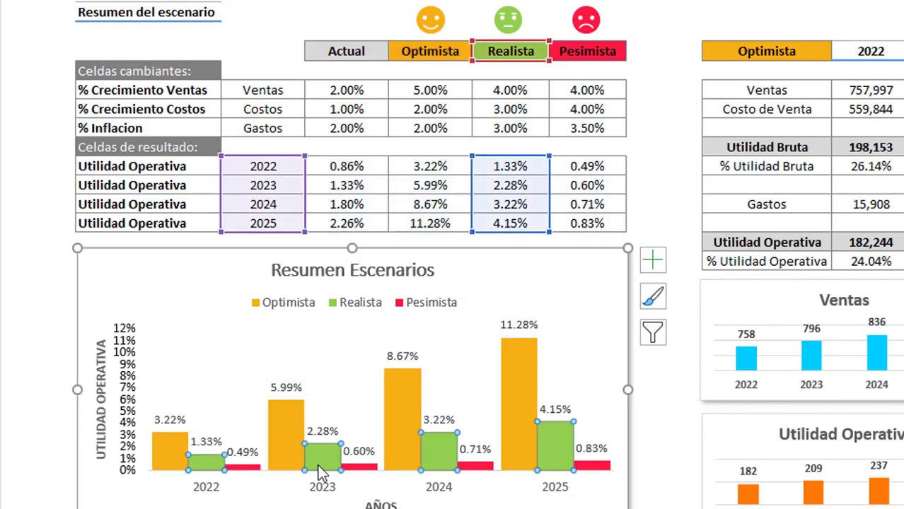
left_click(361, 468)
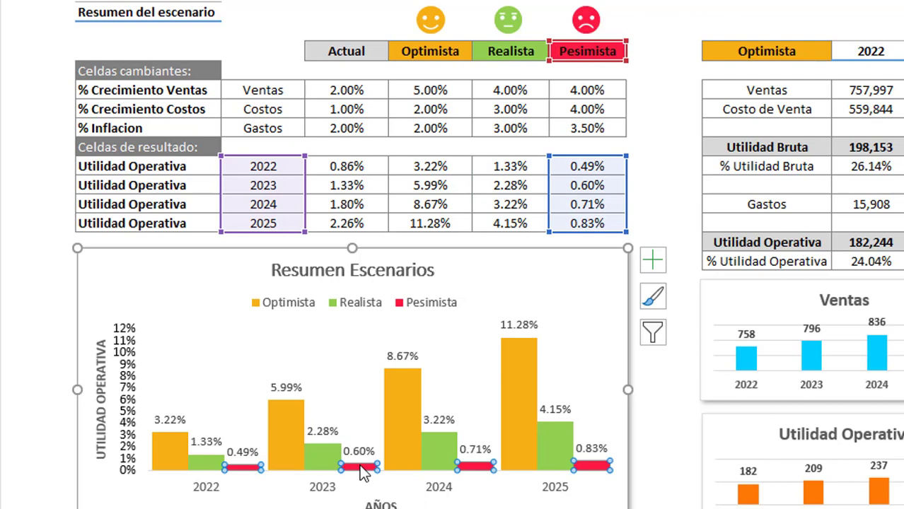
left_click(445, 166)
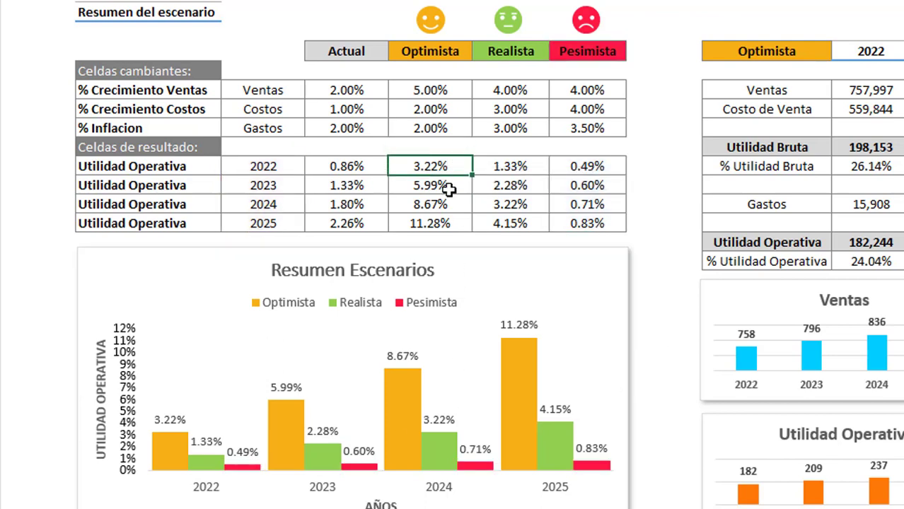
left_click_drag(448, 188, 447, 219)
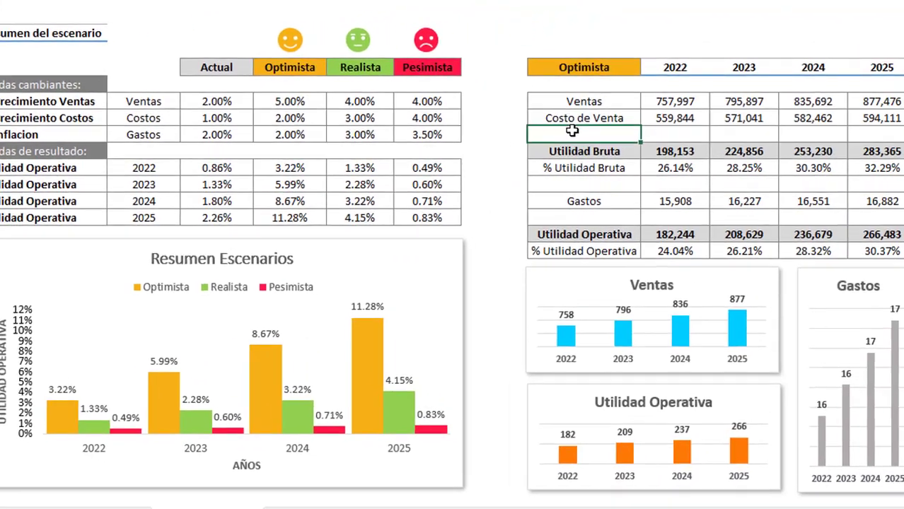
left_click(594, 70)
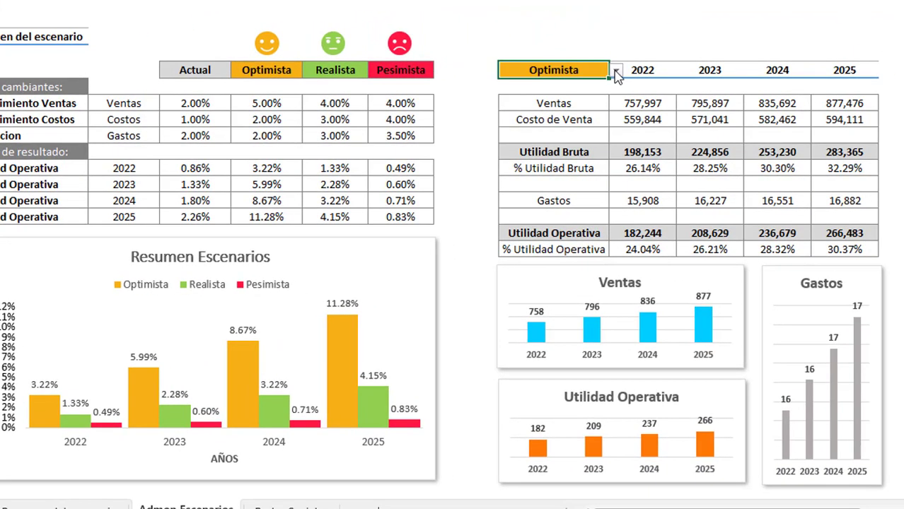
left_click(616, 70)
left_click(578, 95)
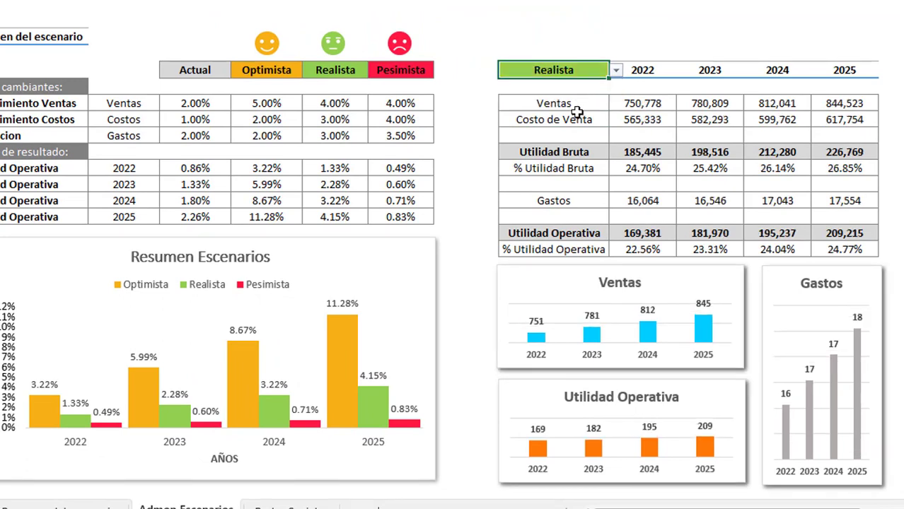
left_click(616, 70)
left_click(581, 105)
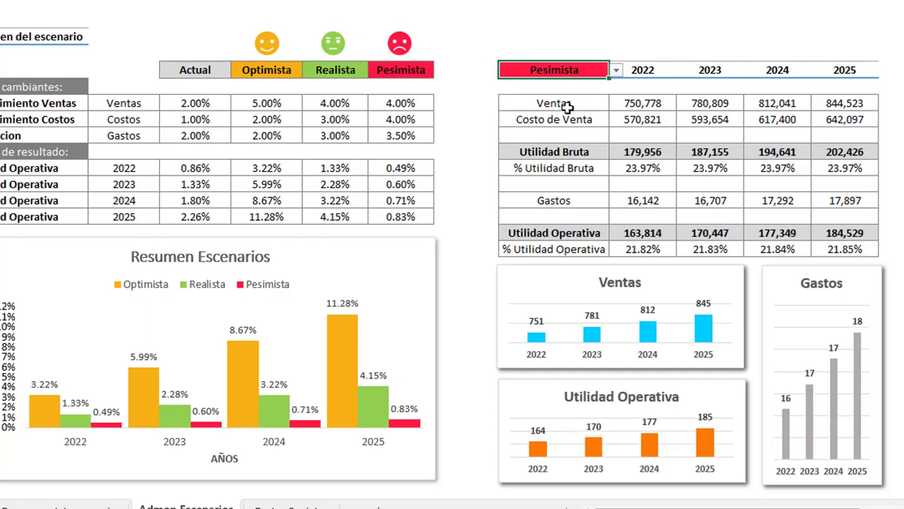
left_click(568, 107)
left_click(647, 104)
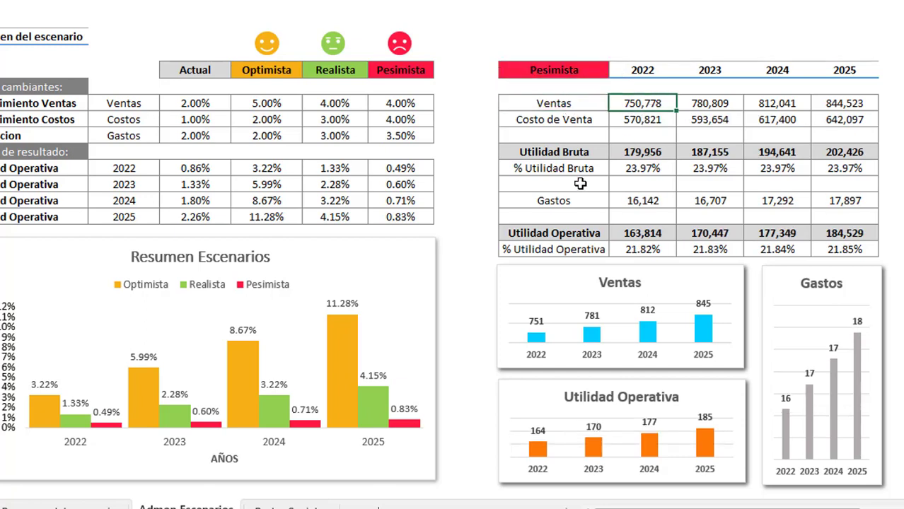
left_click(622, 122)
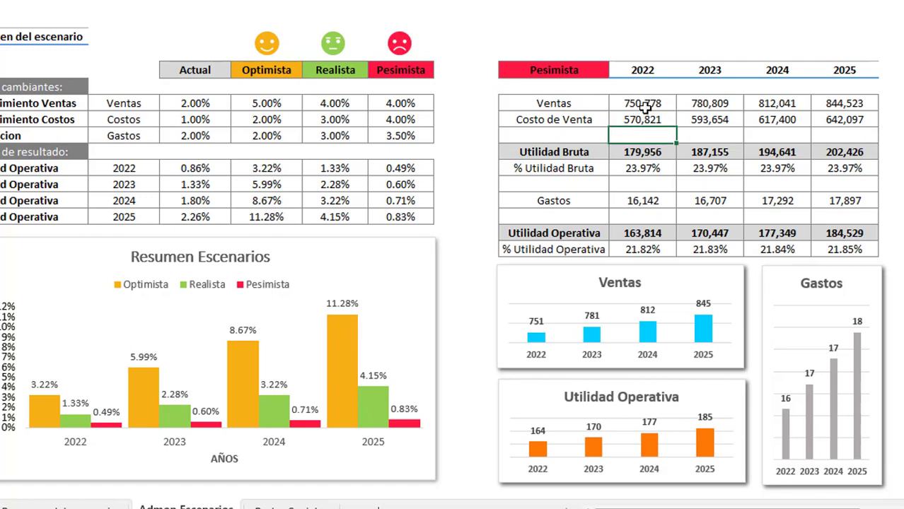
left_click(646, 105)
left_click(646, 152)
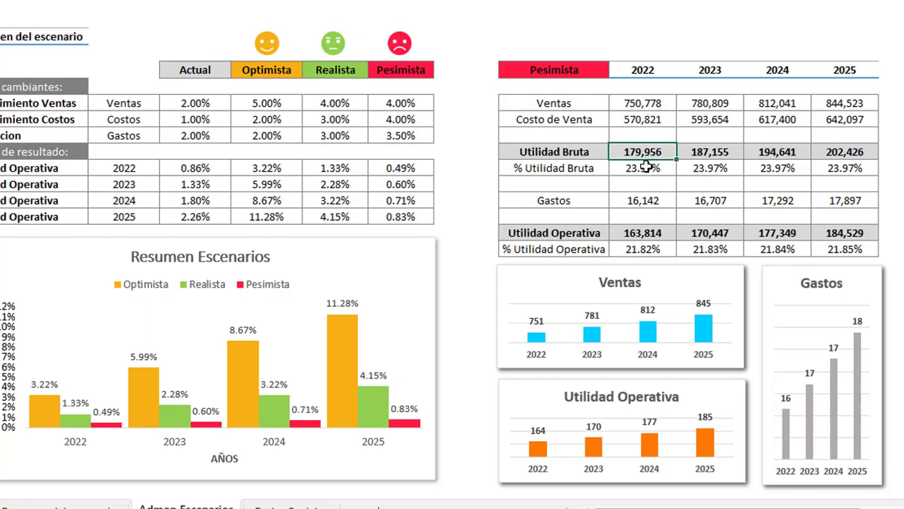
left_click(645, 169)
left_click(645, 201)
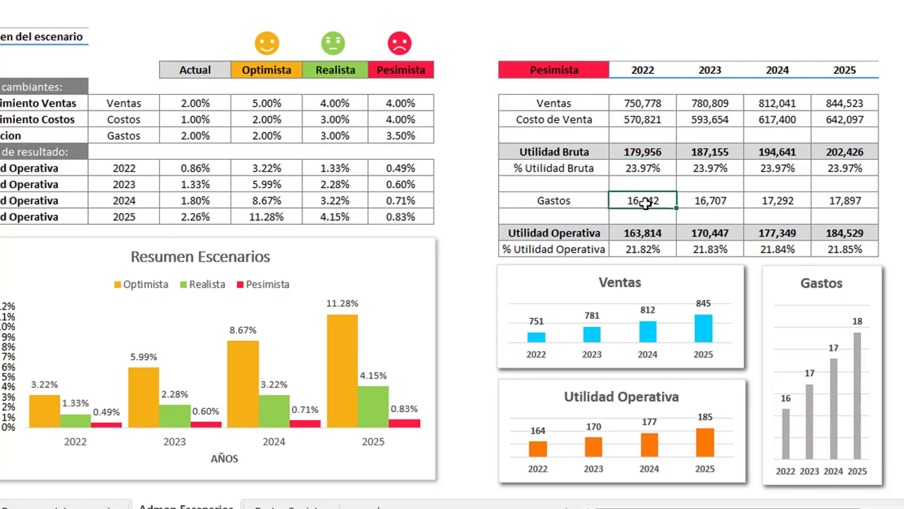
left_click_drag(642, 250, 829, 250)
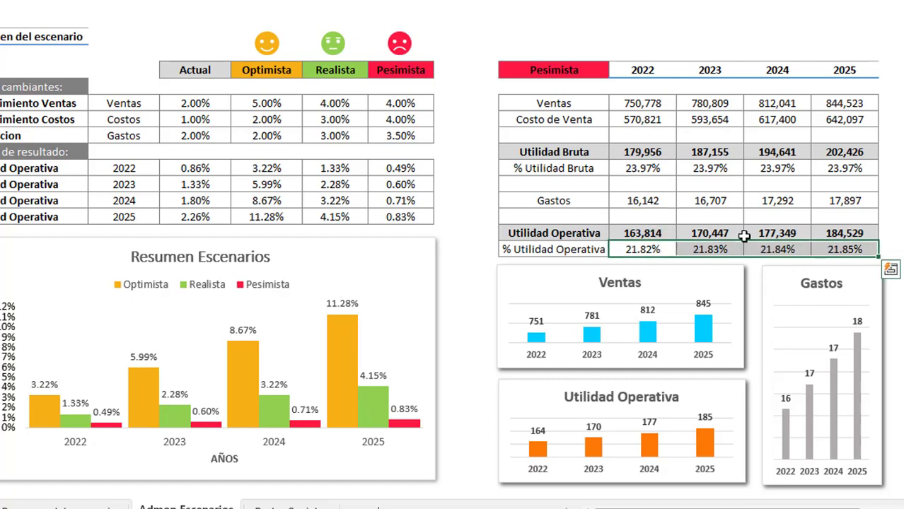
left_click(590, 71)
left_click(615, 71)
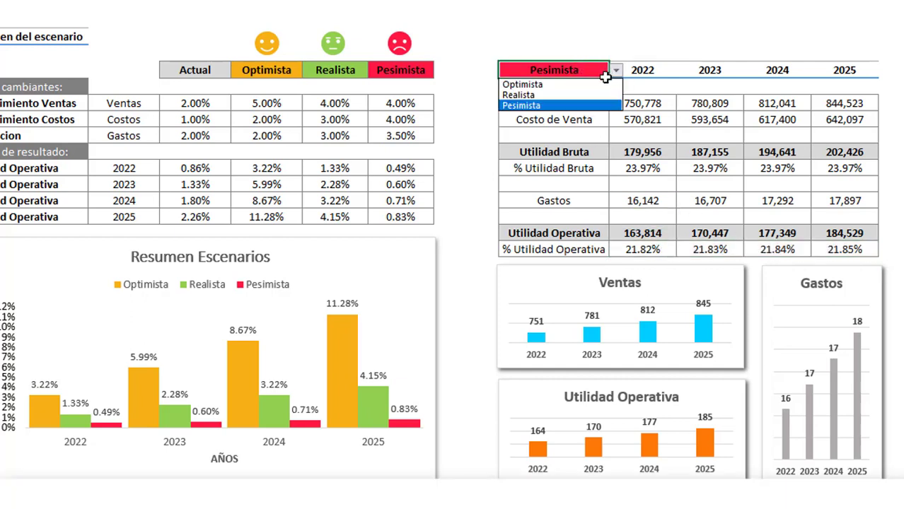
left_click(520, 95)
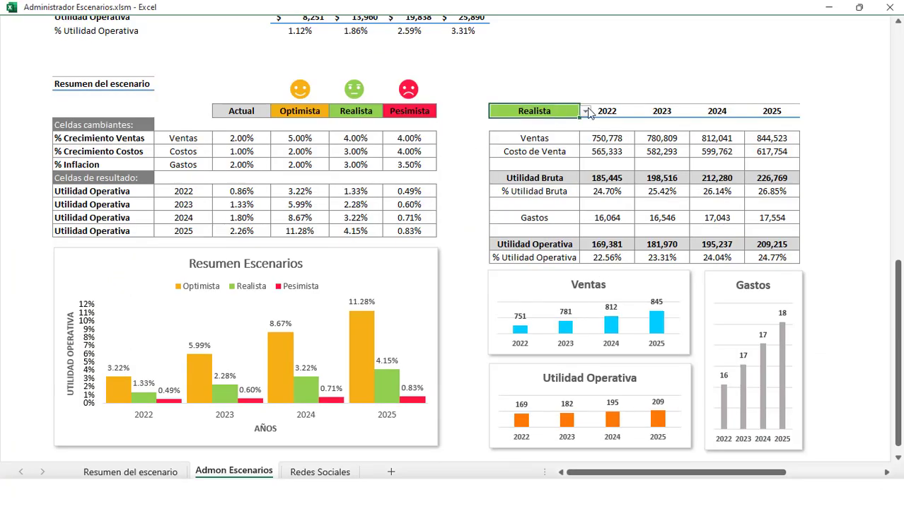
left_click(585, 111)
left_click(563, 129)
left_click(585, 111)
left_click(568, 123)
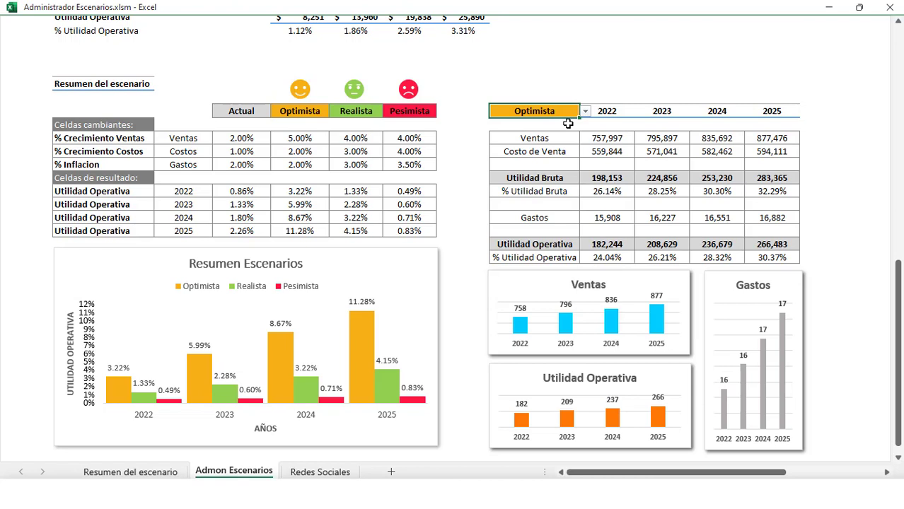
left_click(585, 111)
left_click(558, 141)
left_click(590, 111)
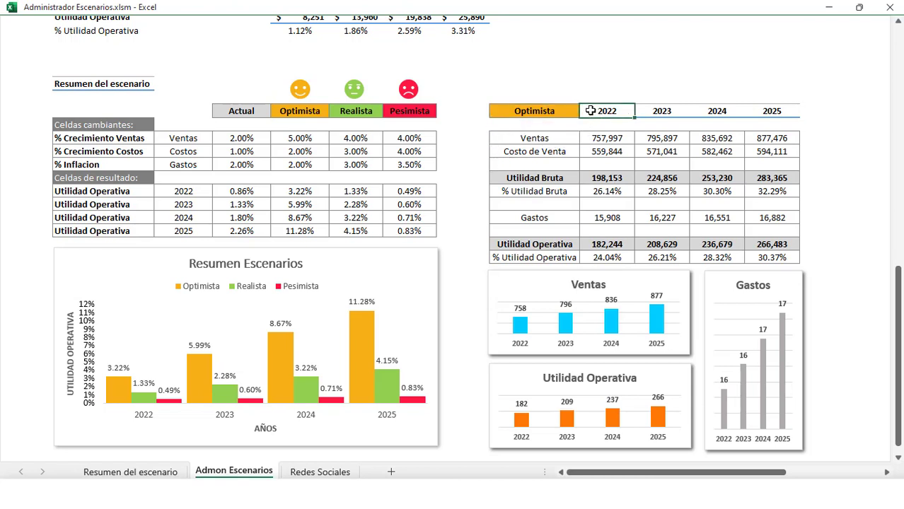
left_click(551, 113)
left_click(584, 111)
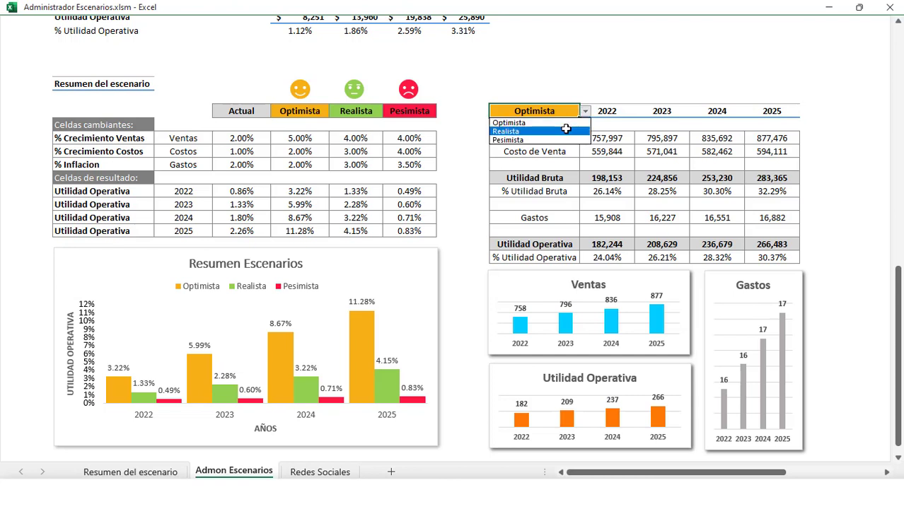
left_click(566, 131)
left_click(585, 111)
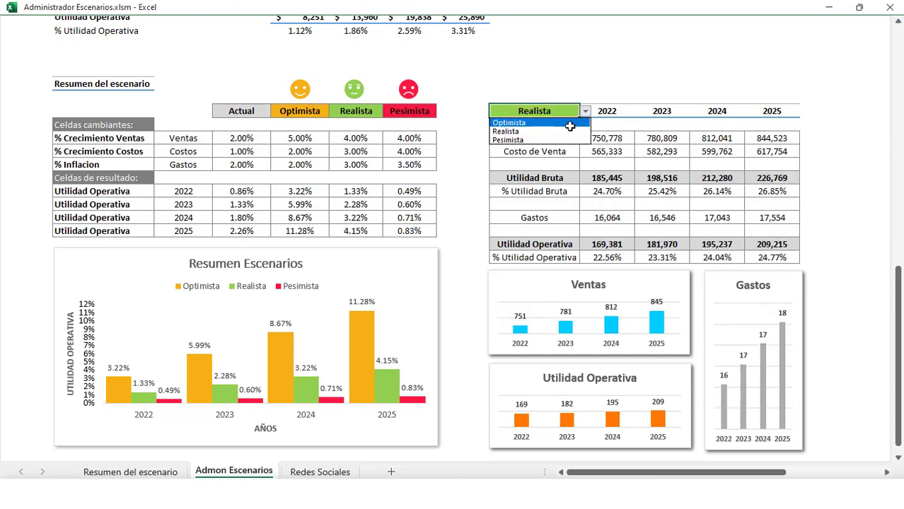
left_click(570, 123)
left_click(585, 111)
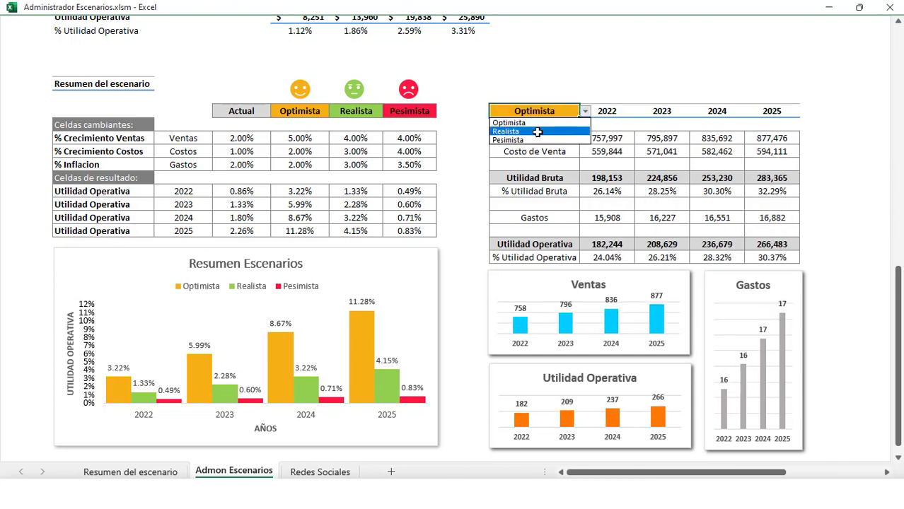
left_click(570, 128)
left_click(584, 113)
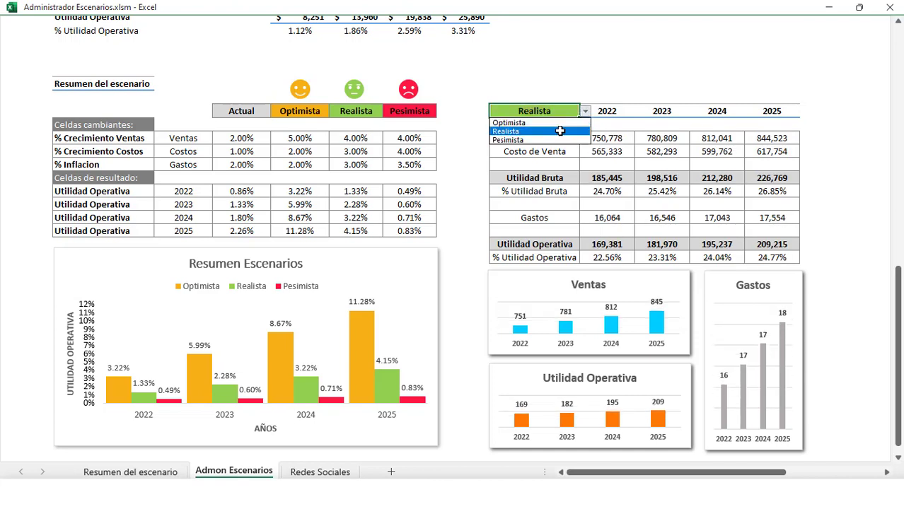
left_click(551, 122)
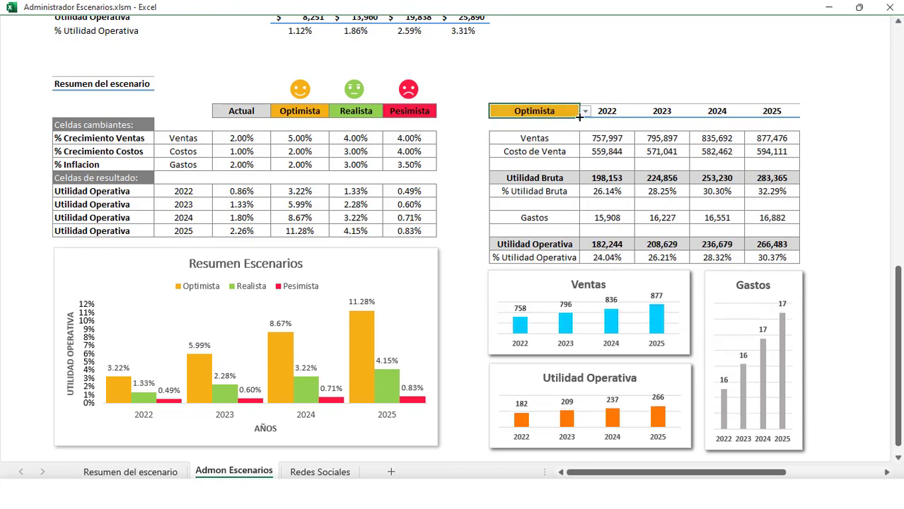